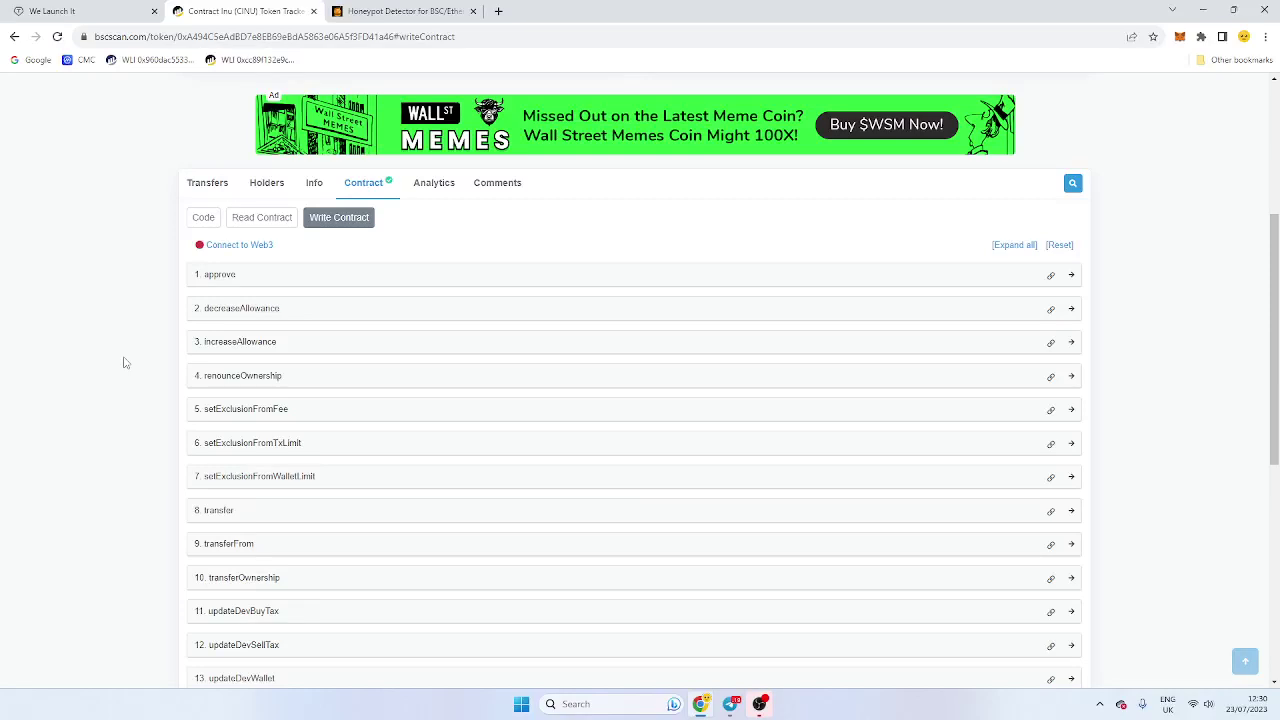
Step: Look over the We Launch It token creator, then come back to the Contract Inu page
{"action": "left_click", "coordinate": [35, 10]}
{"action": "scroll", "coordinate": [346, 289], "scroll_direction": "down", "scroll_amount": 3}
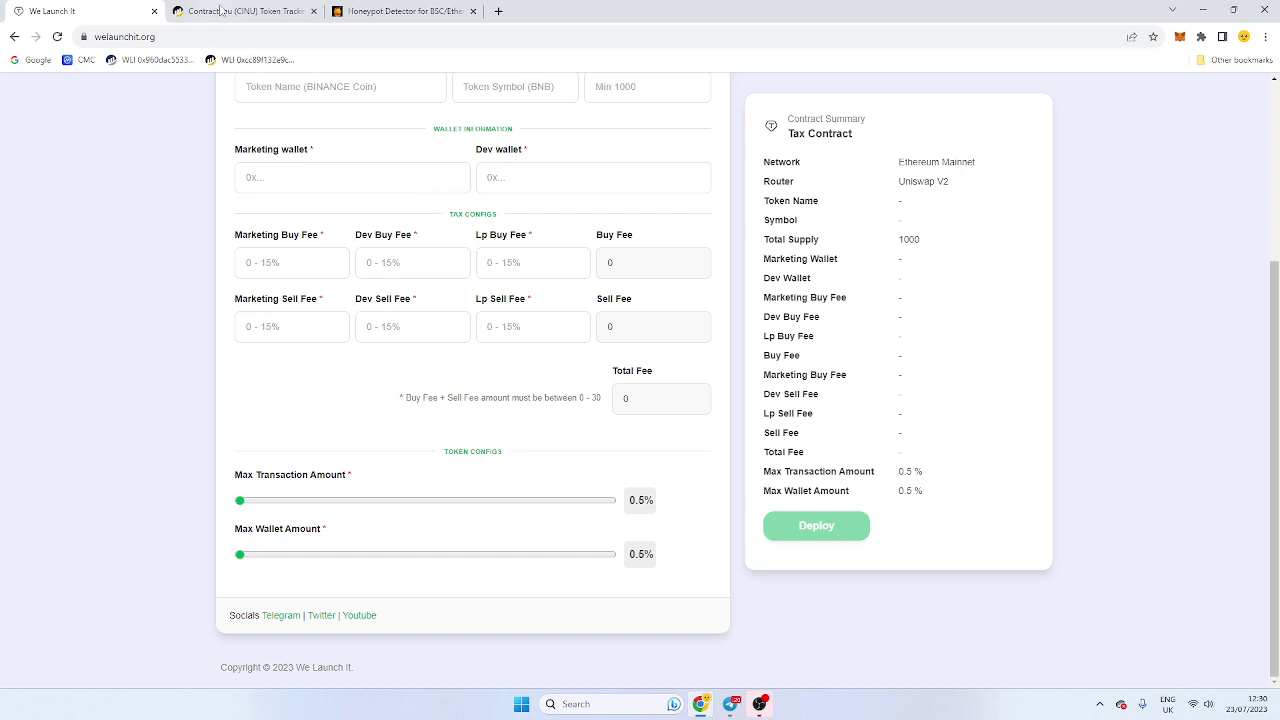
{"action": "left_click", "coordinate": [222, 11]}
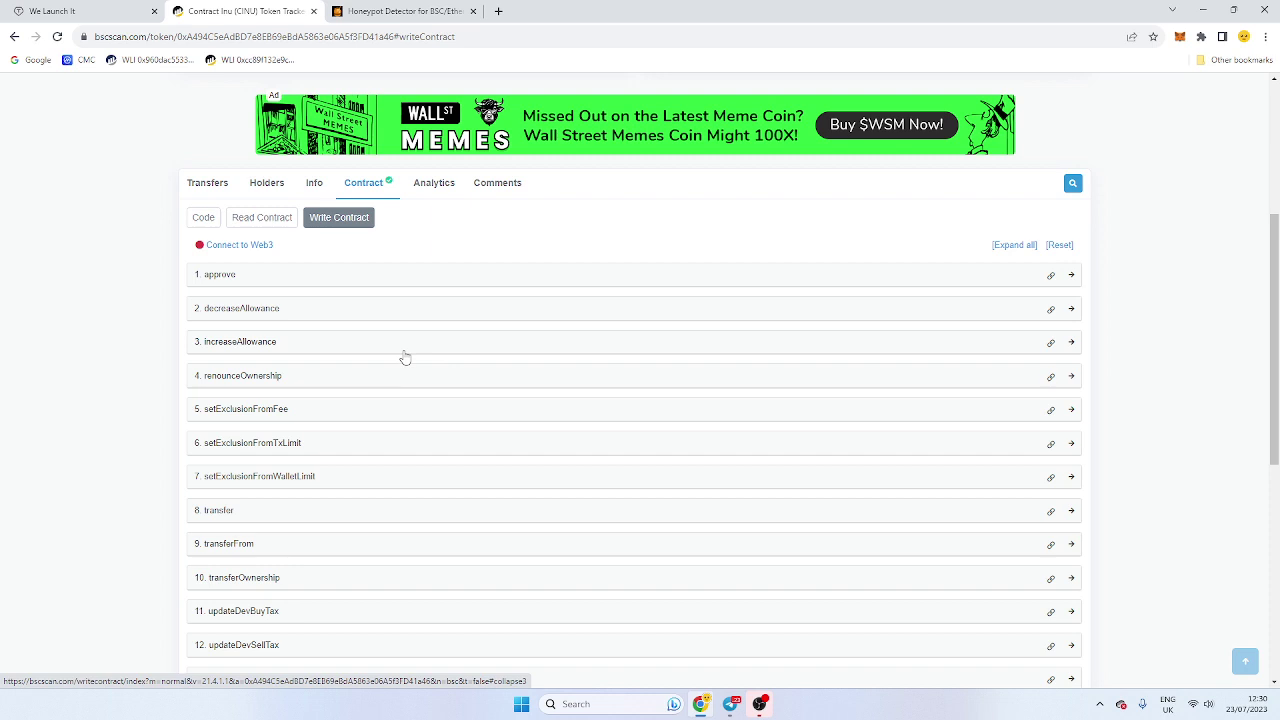
Step: Connect MetaMask via Connect to Web3, accepting the beta feature notice
{"action": "left_click", "coordinate": [266, 246]}
{"action": "left_click", "coordinate": [569, 153]}
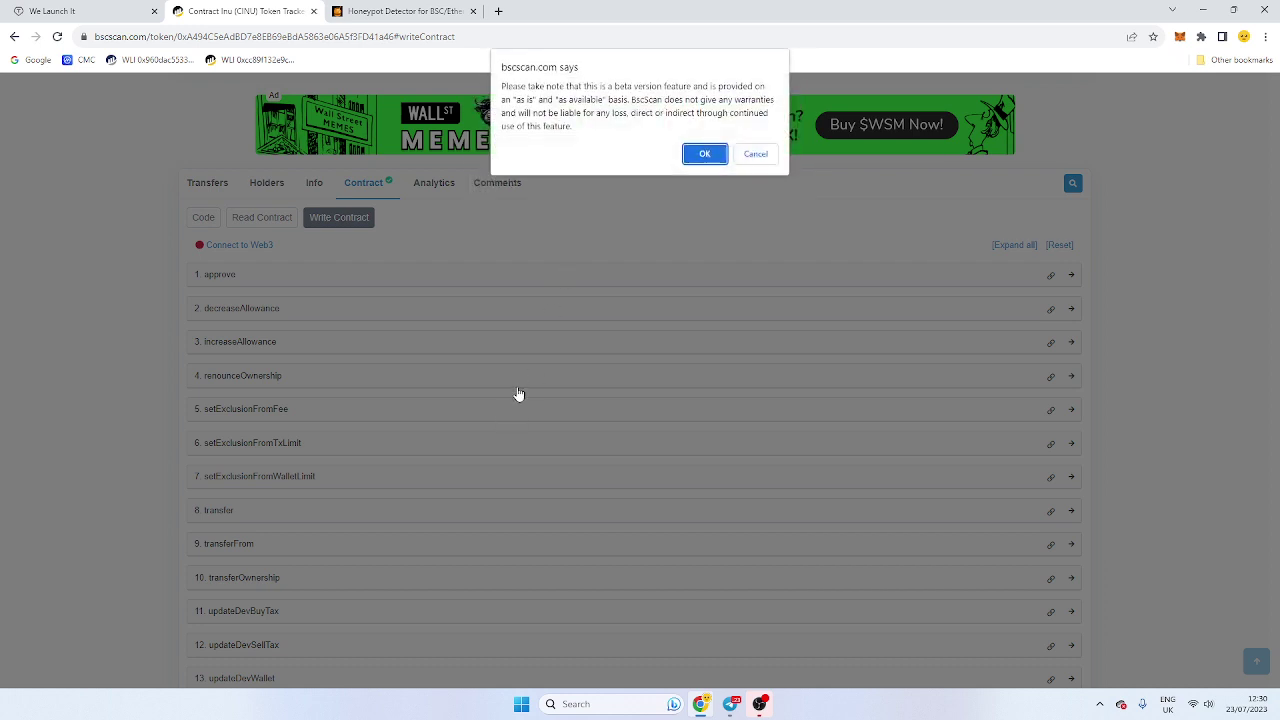
{"action": "left_click", "coordinate": [704, 154]}
Step: Verify the token's Decimals value reads 18
{"action": "scroll", "coordinate": [577, 351], "scroll_direction": "down", "scroll_amount": 5}
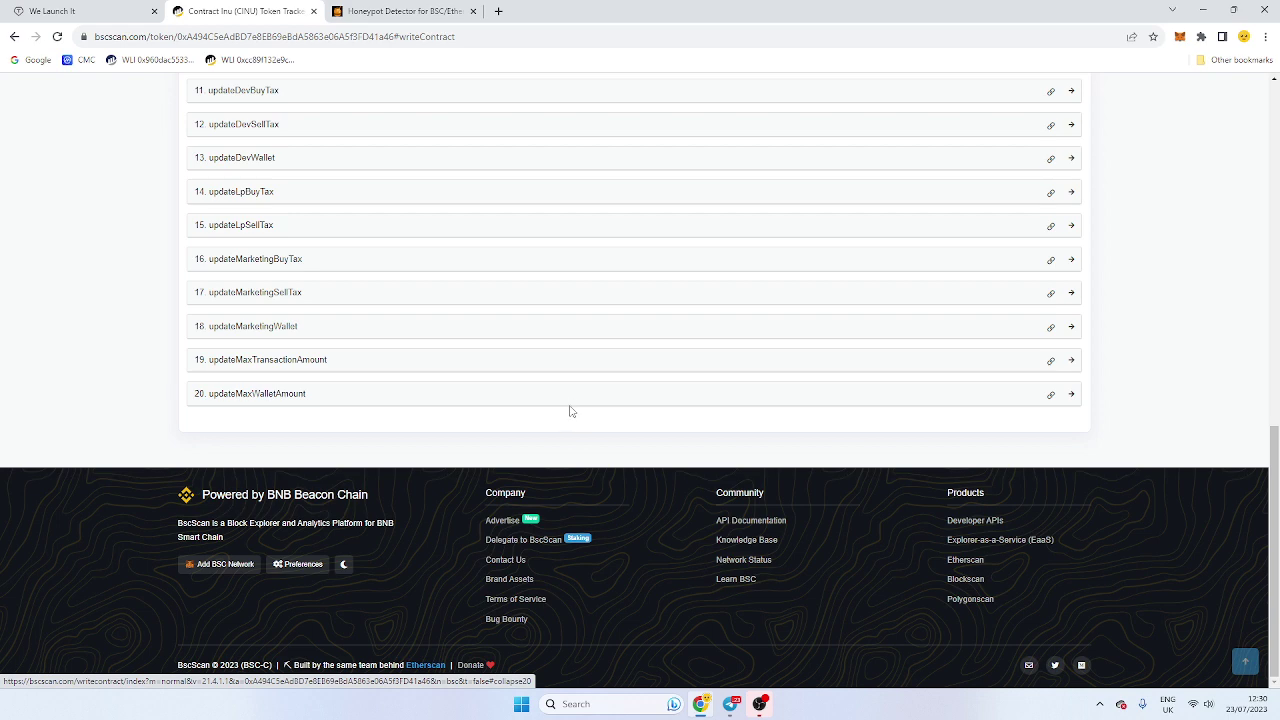
{"action": "scroll", "coordinate": [572, 396], "scroll_direction": "up", "scroll_amount": 8}
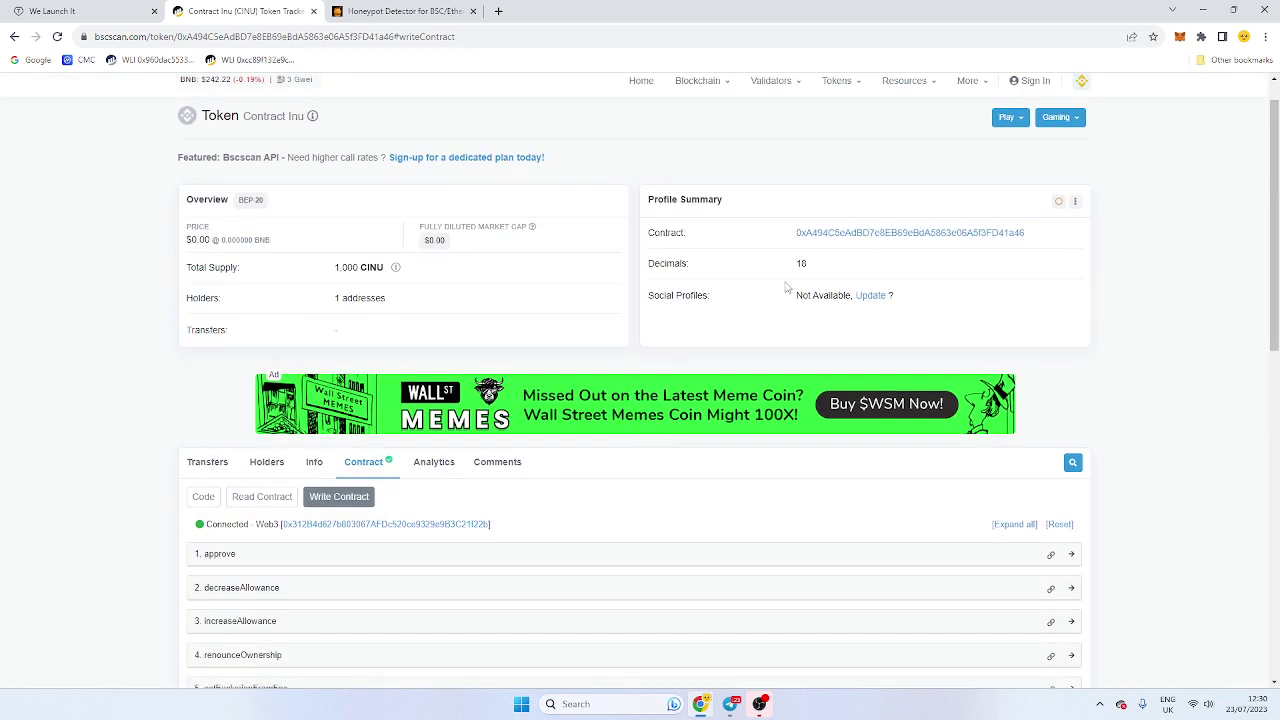
{"action": "left_click_drag", "start_coordinate": [815, 272], "coordinate": [797, 268]}
{"action": "left_click", "coordinate": [797, 266]}
{"action": "double_click", "coordinate": [800, 262]}
{"action": "left_click", "coordinate": [800, 262]}
{"action": "scroll", "coordinate": [546, 417], "scroll_direction": "down", "scroll_amount": 8}
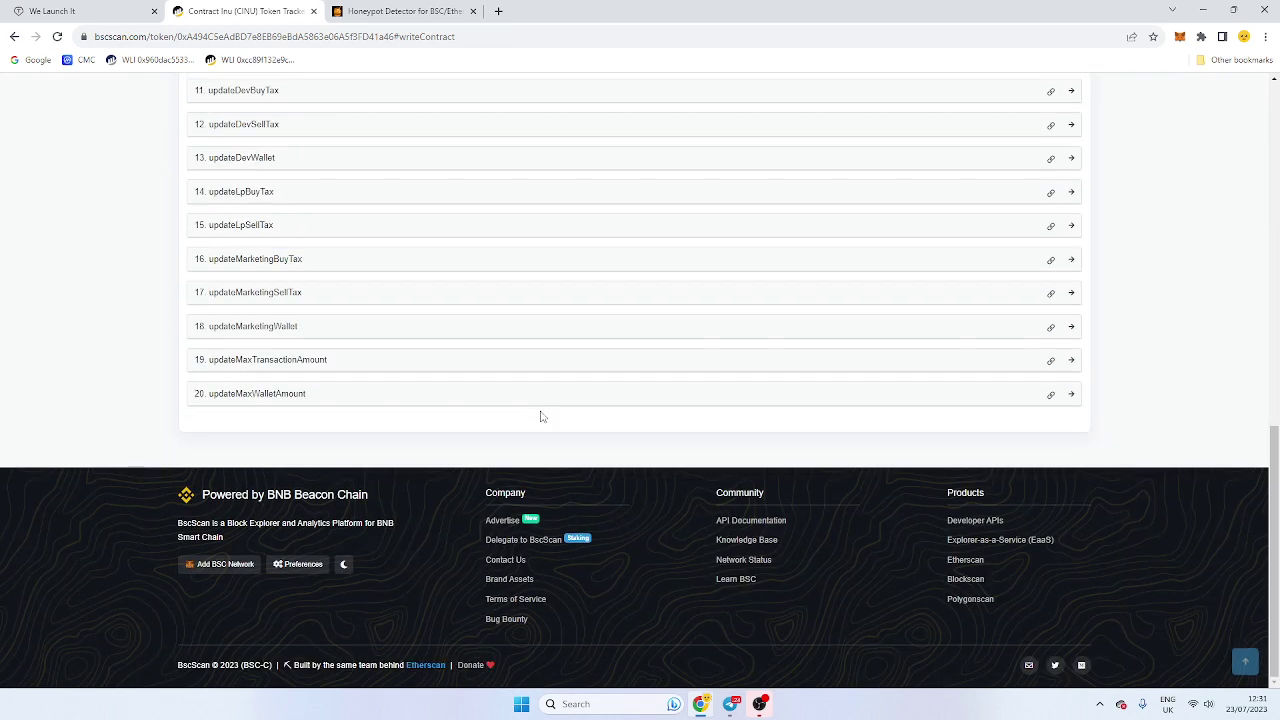
{"action": "left_click", "coordinate": [466, 399]}
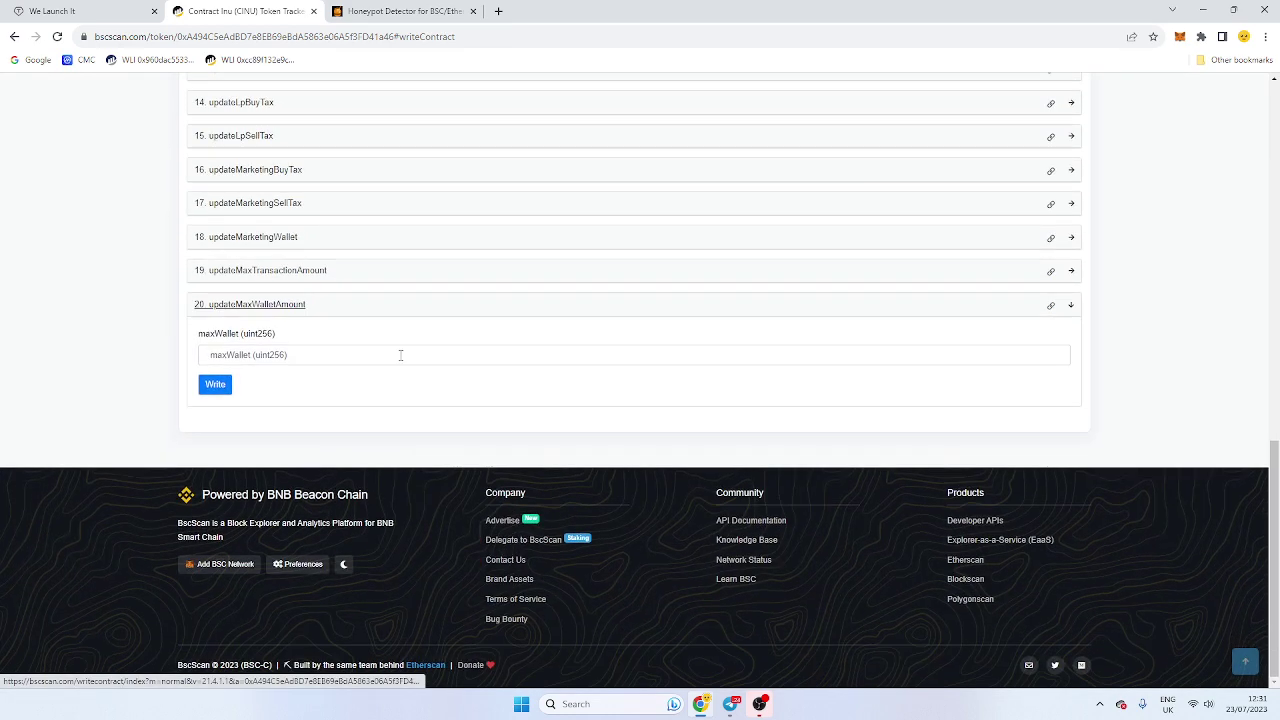
{"action": "left_click", "coordinate": [296, 355]}
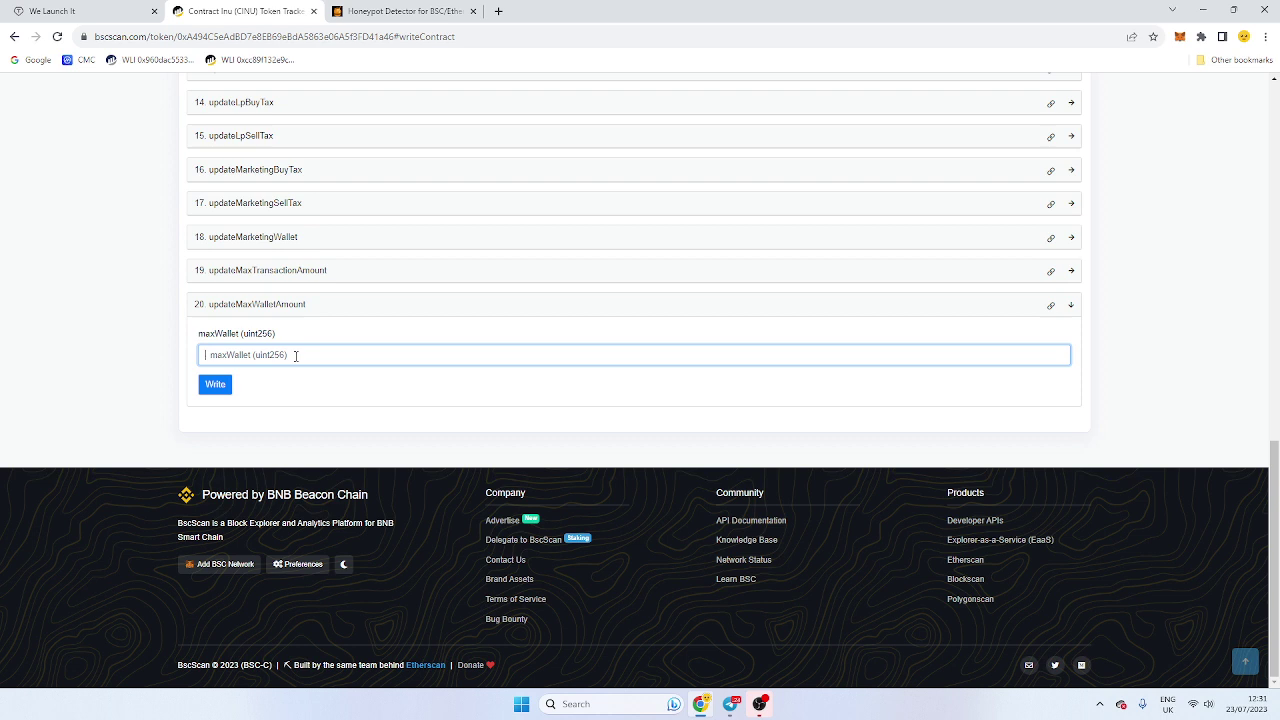
{"action": "type", "text": "1"}
{"action": "key", "text": "BackSpace"}
{"action": "type", "text": "2000000000000000000"}
{"action": "left_click", "coordinate": [217, 386]}
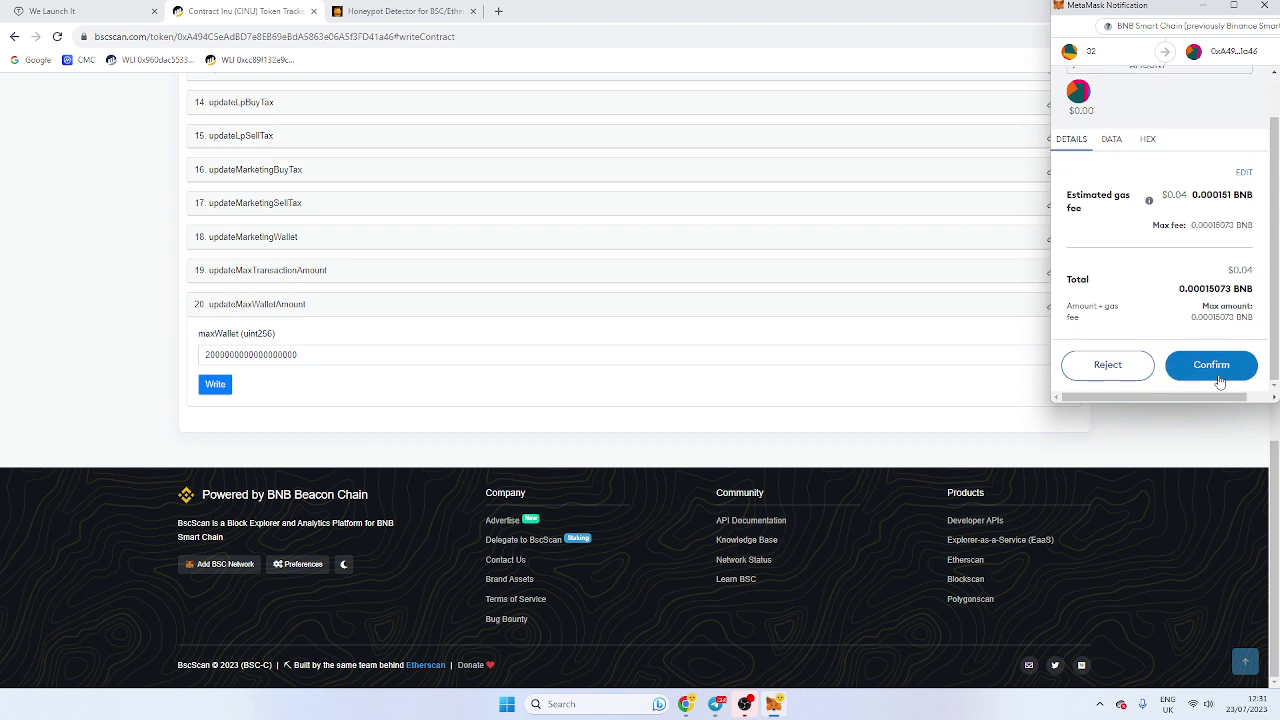
{"action": "left_click", "coordinate": [1216, 375]}
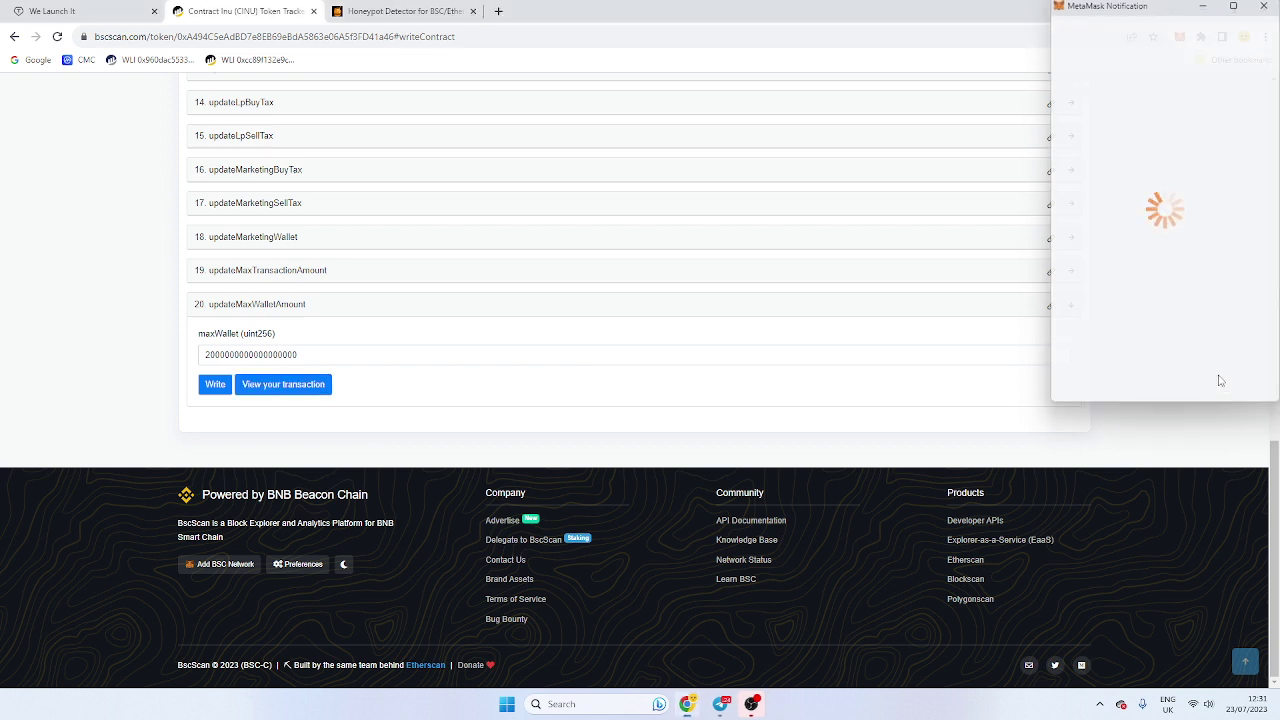
{"action": "double_click", "coordinate": [321, 354]}
{"action": "key", "text": "ctrl+c"}
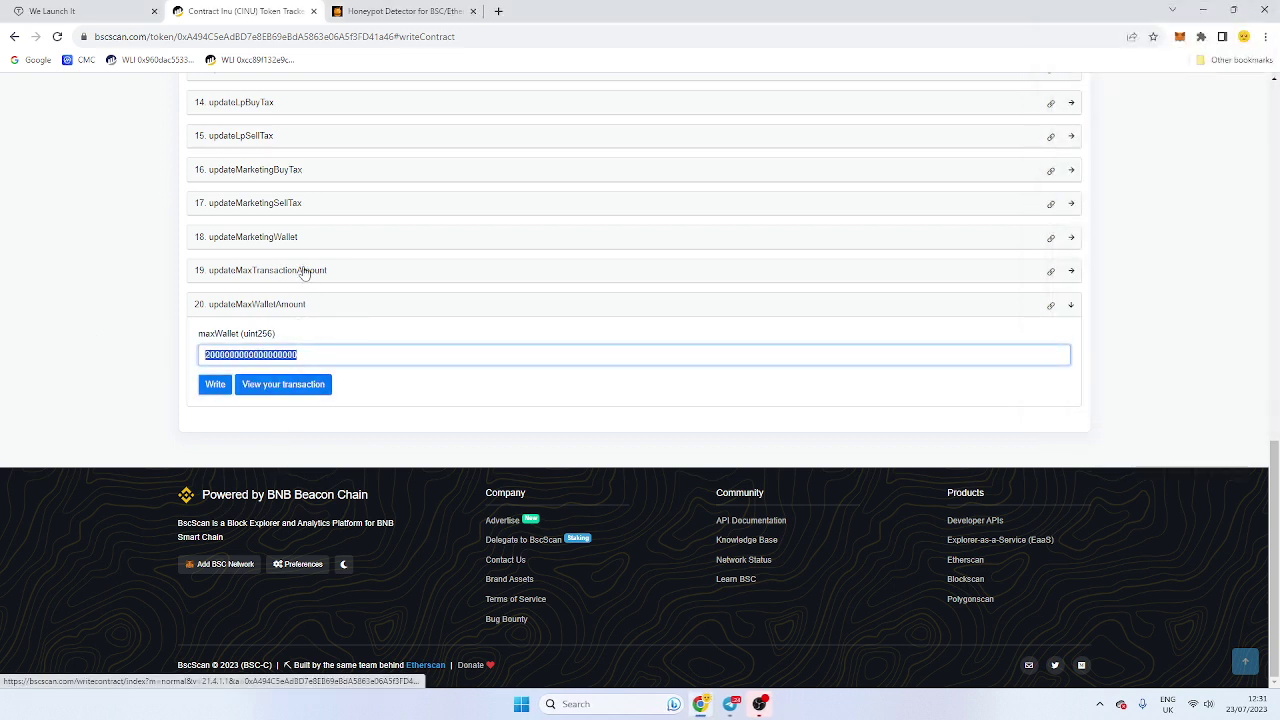
{"action": "left_click", "coordinate": [304, 271]}
{"action": "left_click", "coordinate": [250, 321]}
{"action": "key", "text": "ctrl+v"}
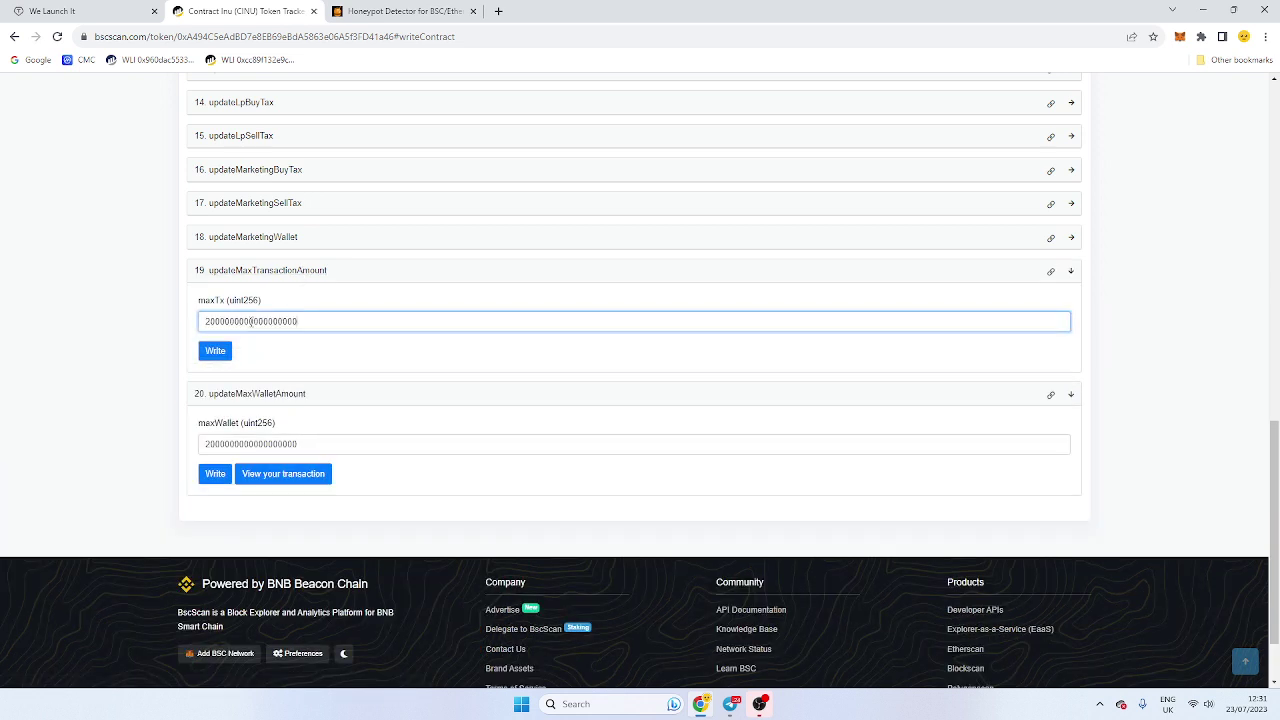
{"action": "type", "text": "15"}
{"action": "left_click", "coordinate": [219, 350]}
{"action": "scroll", "coordinate": [1206, 331], "scroll_direction": "down", "scroll_amount": 1}
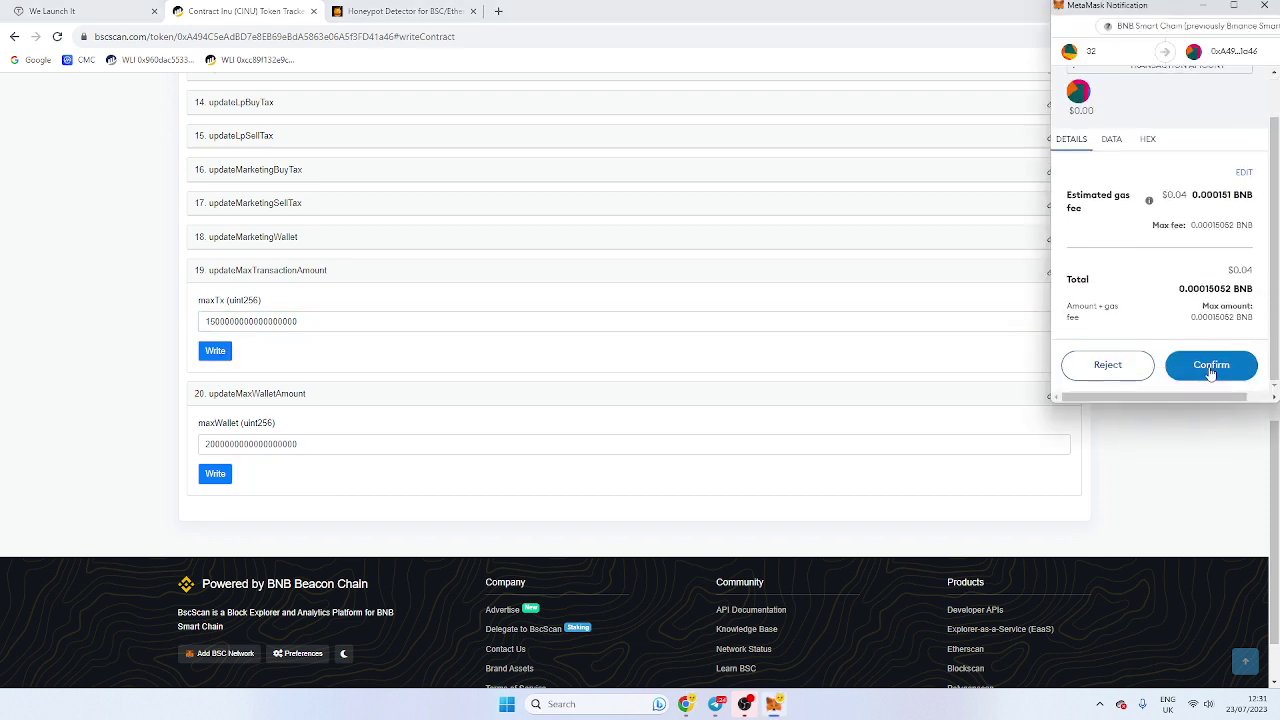
{"action": "left_click", "coordinate": [1211, 370]}
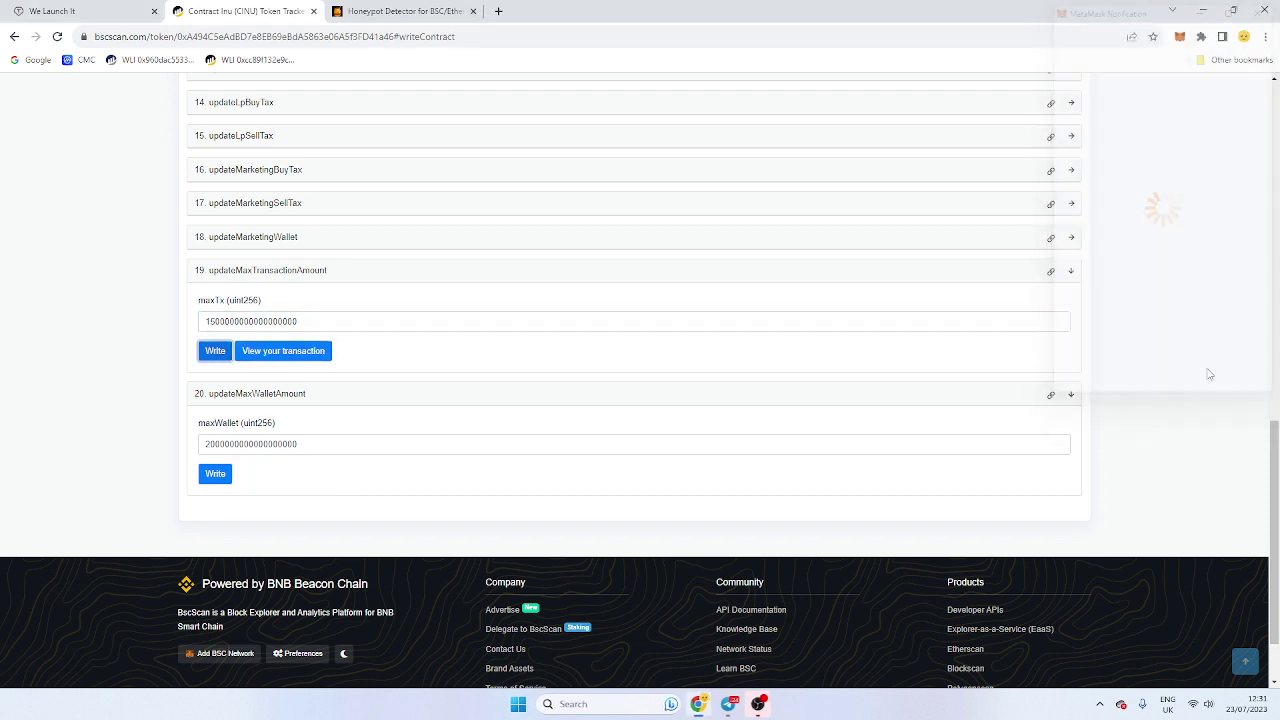
{"action": "double_click", "coordinate": [325, 322]}
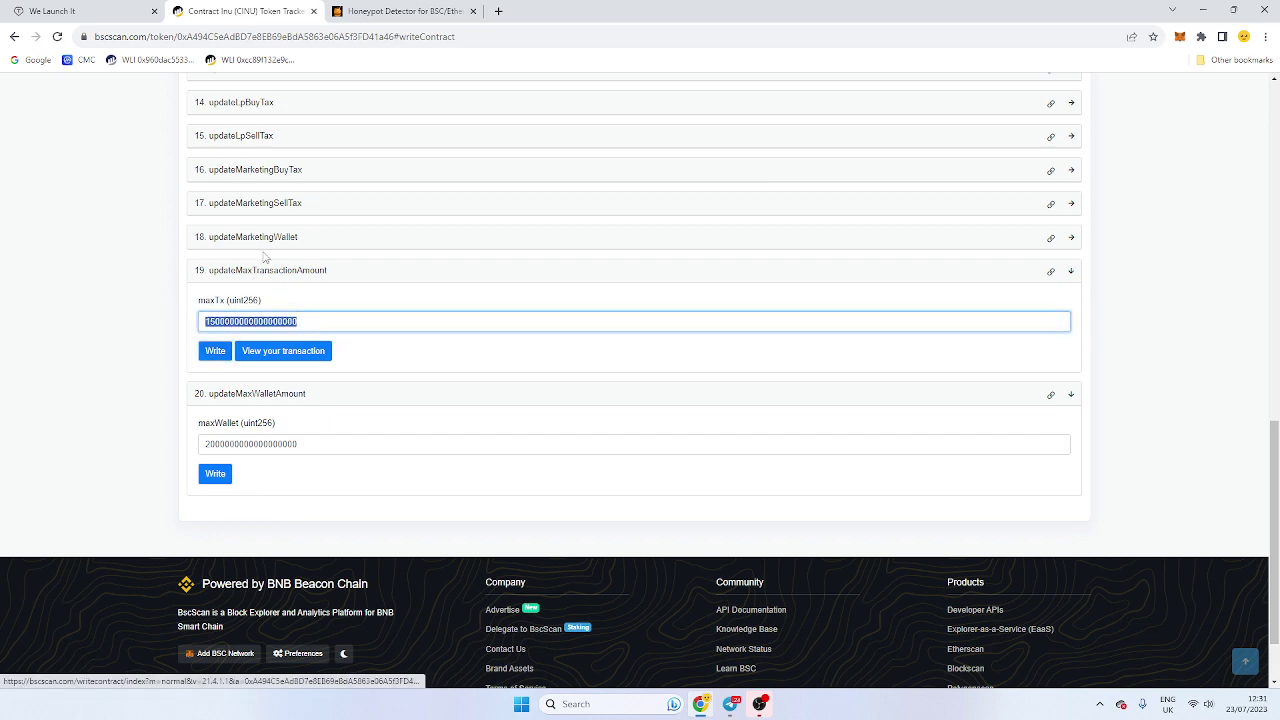
{"action": "left_click", "coordinate": [259, 238]}
Step: Paste the copied maxTx value as updateMarketingBuyTax's tax, write it and confirm in MetaMask
{"action": "scroll", "coordinate": [285, 270], "scroll_direction": "up", "scroll_amount": 1}
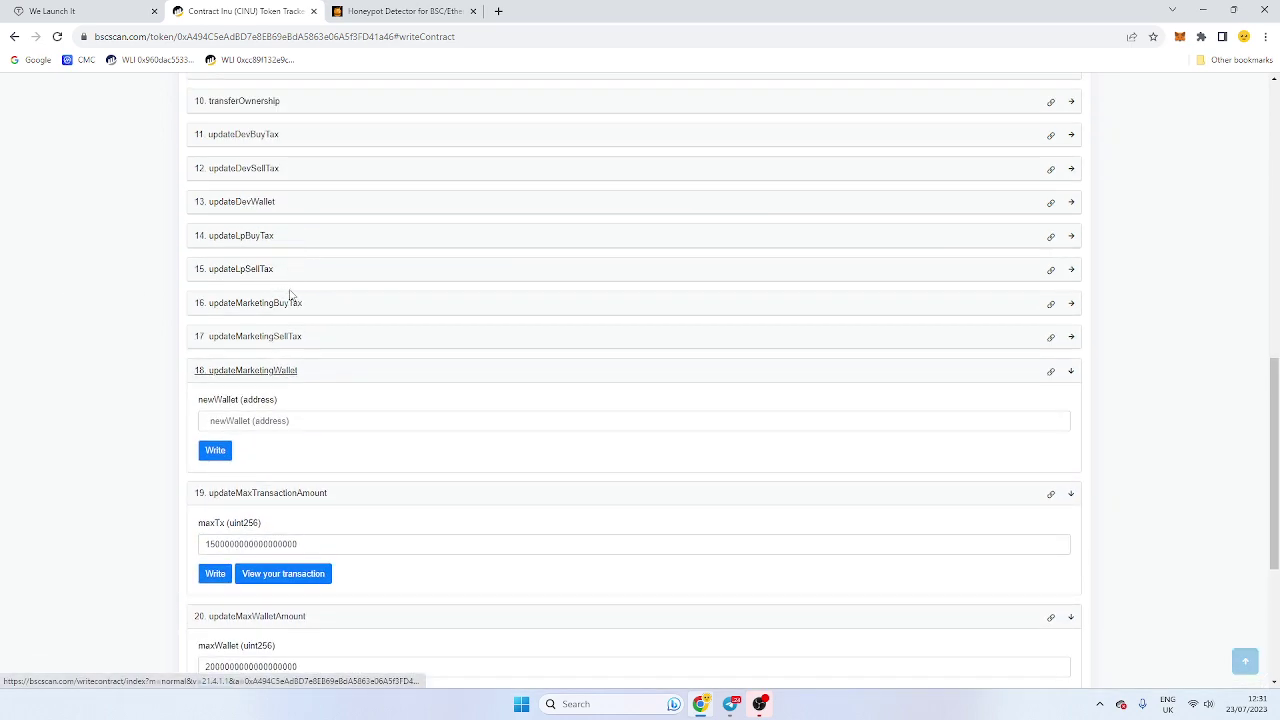
{"action": "left_click", "coordinate": [295, 340]}
{"action": "left_click", "coordinate": [298, 303]}
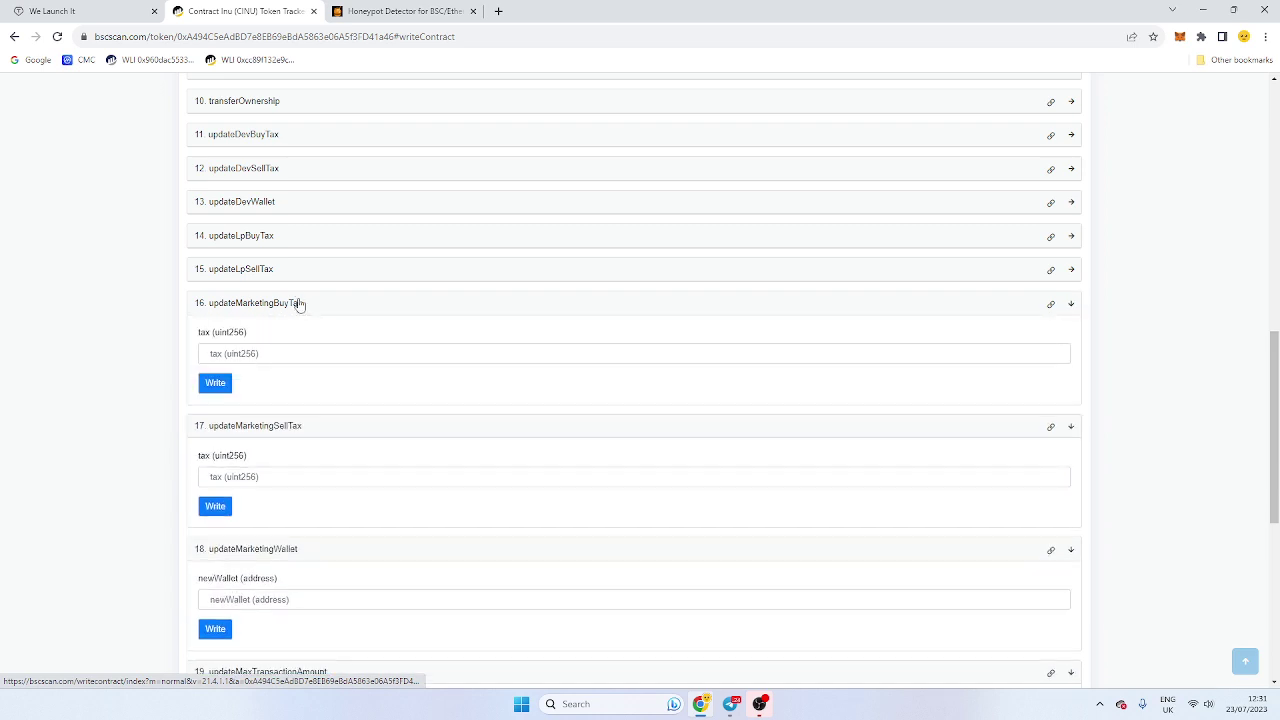
{"action": "left_click", "coordinate": [307, 353]}
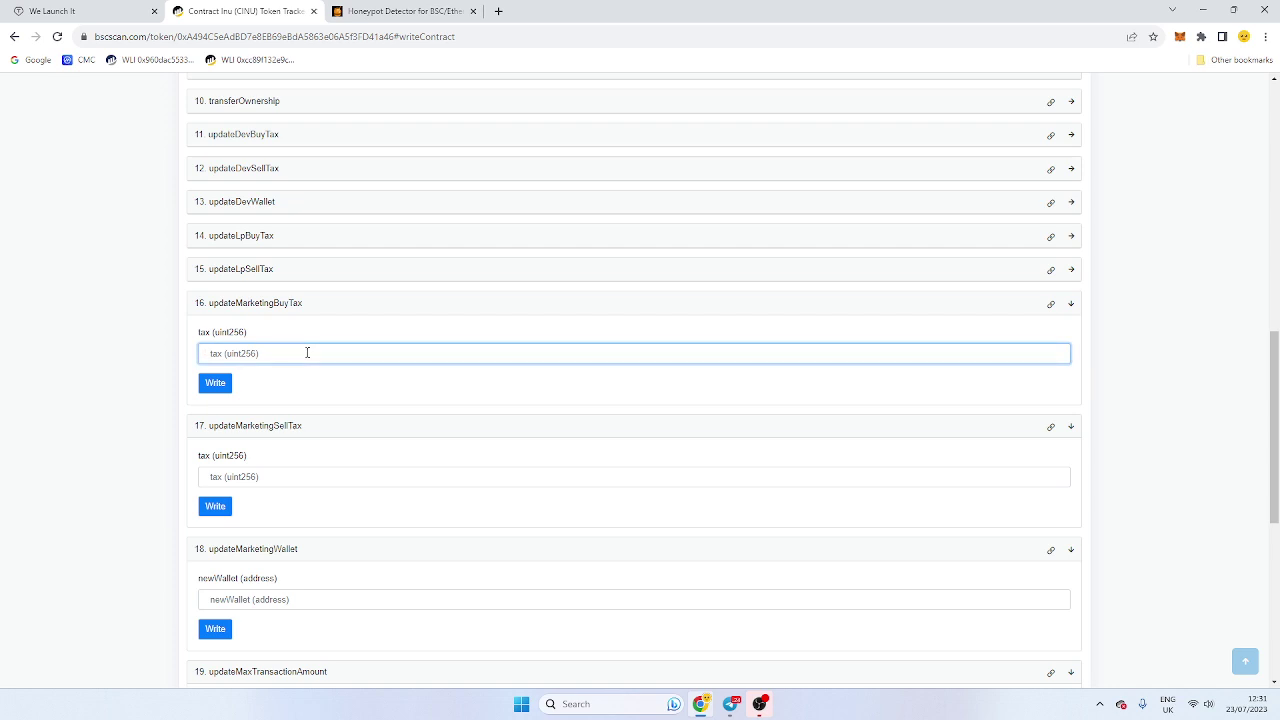
{"action": "key", "text": "ctrl+v"}
{"action": "left_click", "coordinate": [227, 384]}
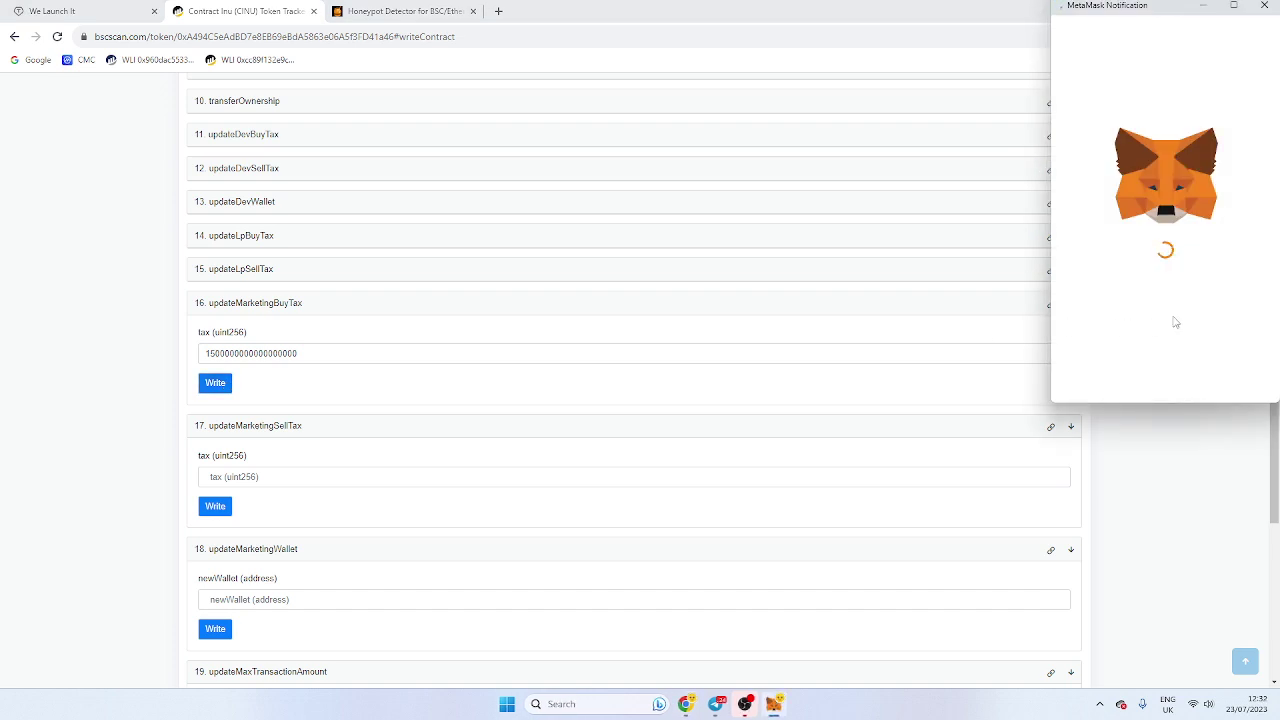
{"action": "scroll", "coordinate": [1215, 320], "scroll_direction": "down", "scroll_amount": 2}
{"action": "left_click", "coordinate": [1212, 366]}
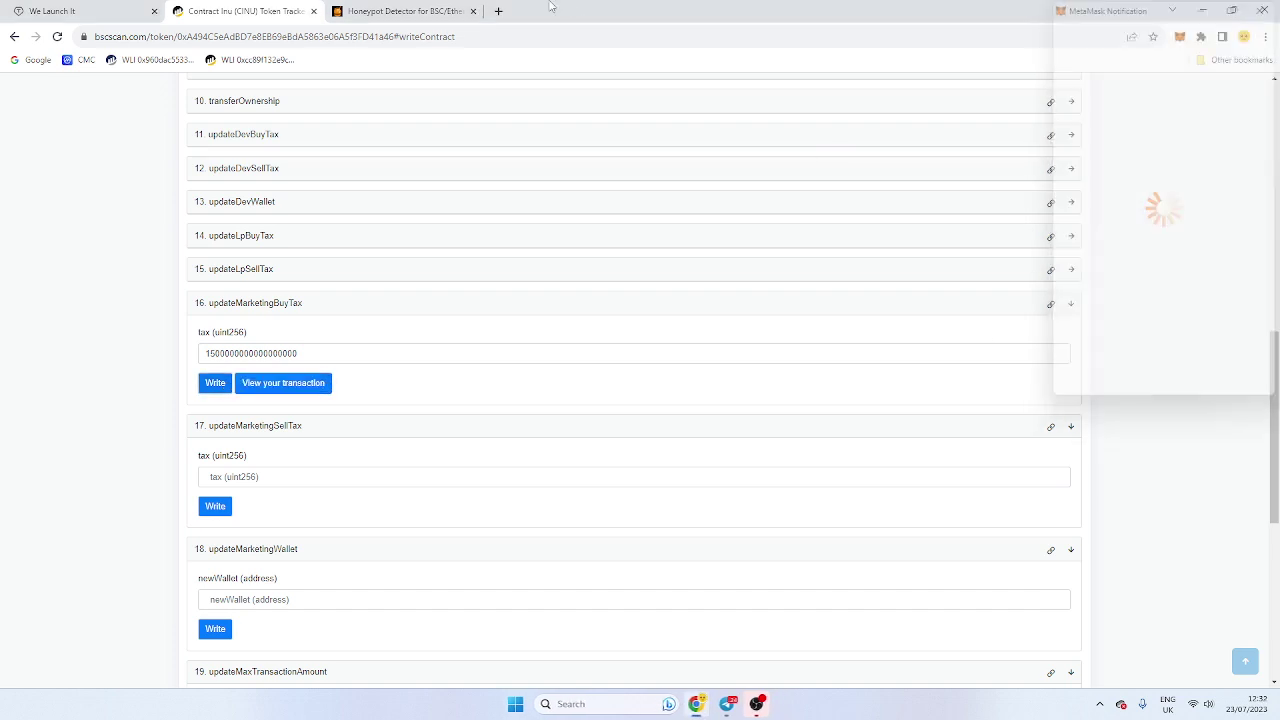
Step: Reload the honeypot.is check for Contract Inu and review its Buy Limit and Buy Tax results
{"action": "left_click", "coordinate": [422, 12]}
{"action": "left_click", "coordinate": [405, 37]}
{"action": "key", "text": "Return"}
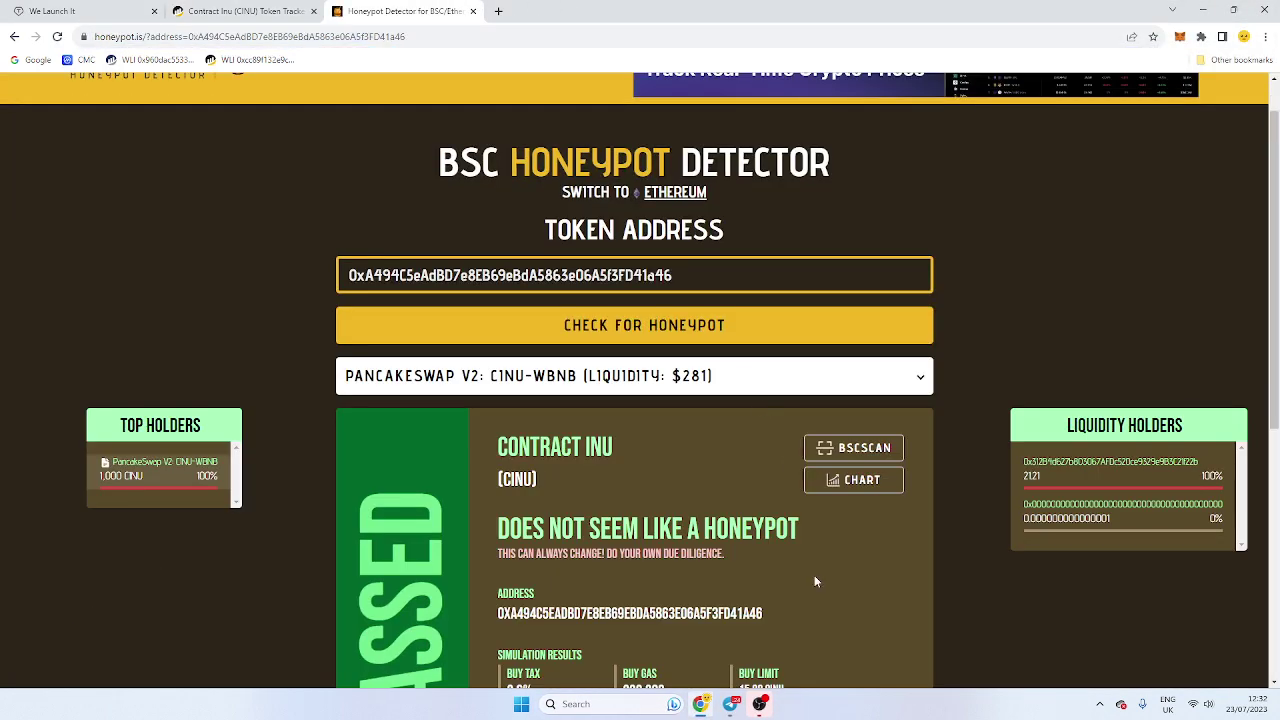
{"action": "scroll", "coordinate": [814, 575], "scroll_direction": "down", "scroll_amount": 2}
{"action": "left_click_drag", "start_coordinate": [740, 400], "coordinate": [812, 444]}
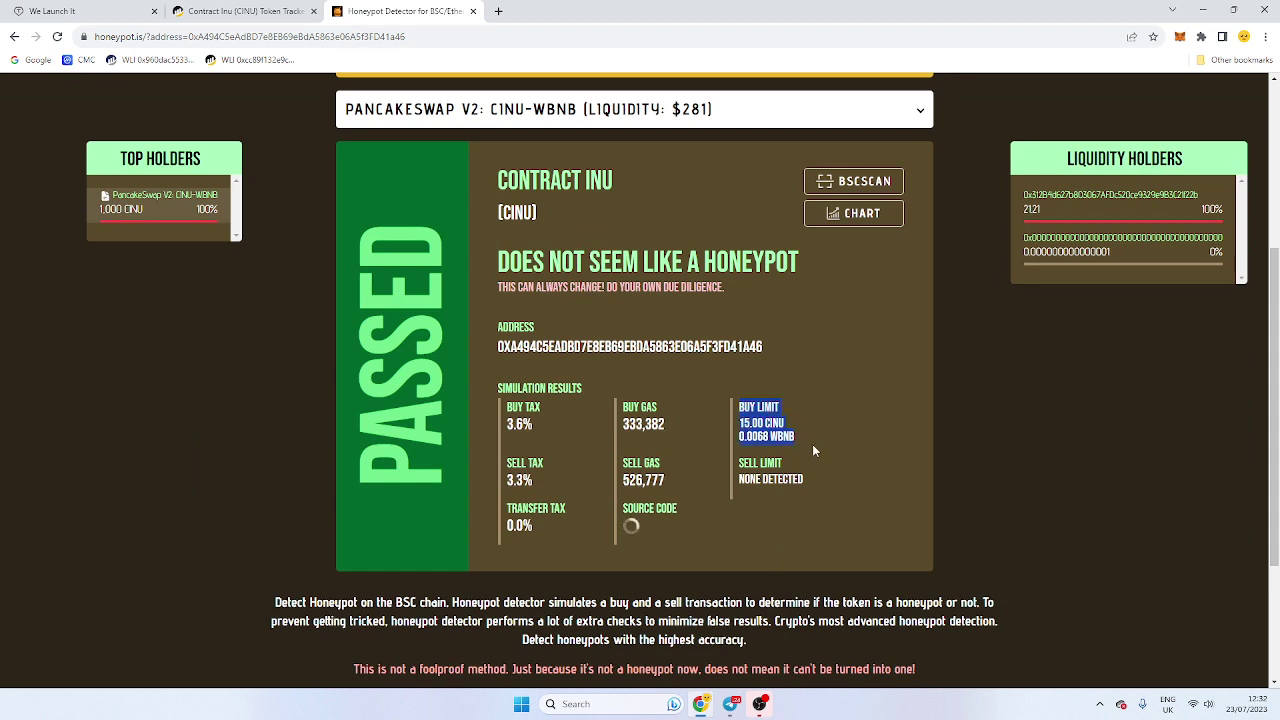
{"action": "left_click", "coordinate": [812, 444]}
{"action": "left_click_drag", "start_coordinate": [493, 406], "coordinate": [551, 448]}
{"action": "left_click", "coordinate": [551, 448]}
{"action": "left_click", "coordinate": [58, 36]}
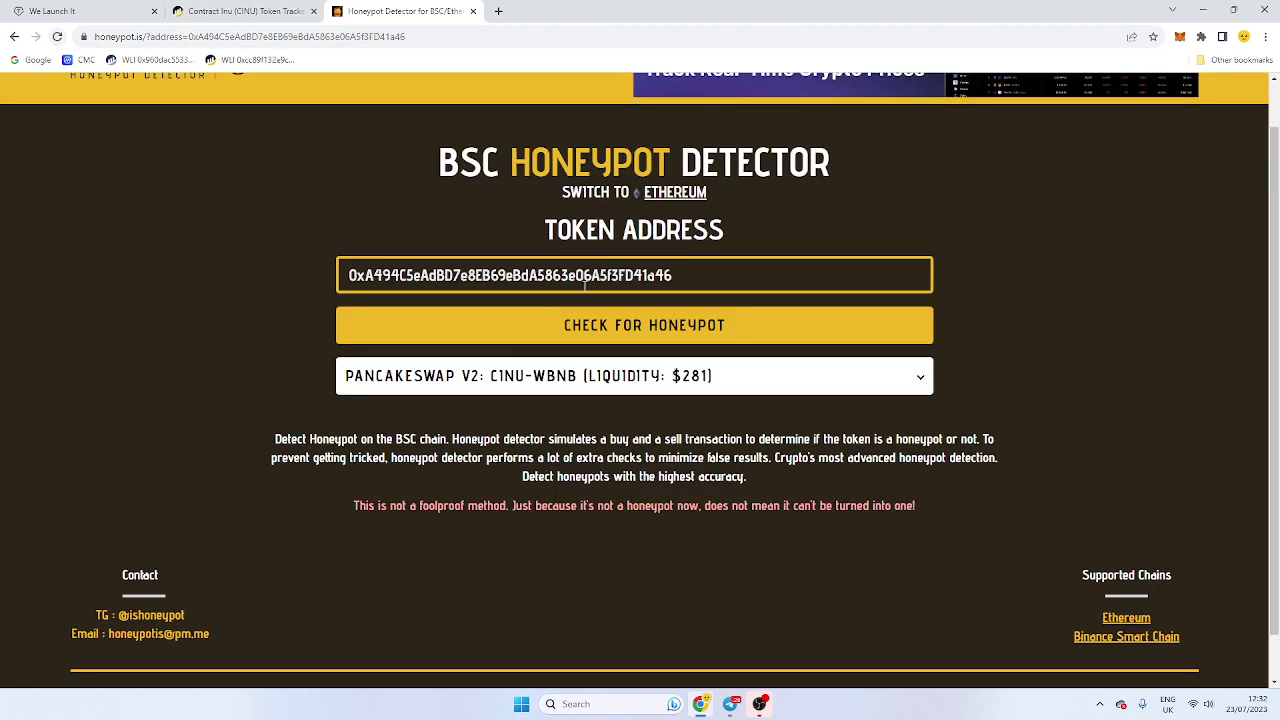
{"action": "scroll", "coordinate": [662, 336], "scroll_direction": "down", "scroll_amount": 2}
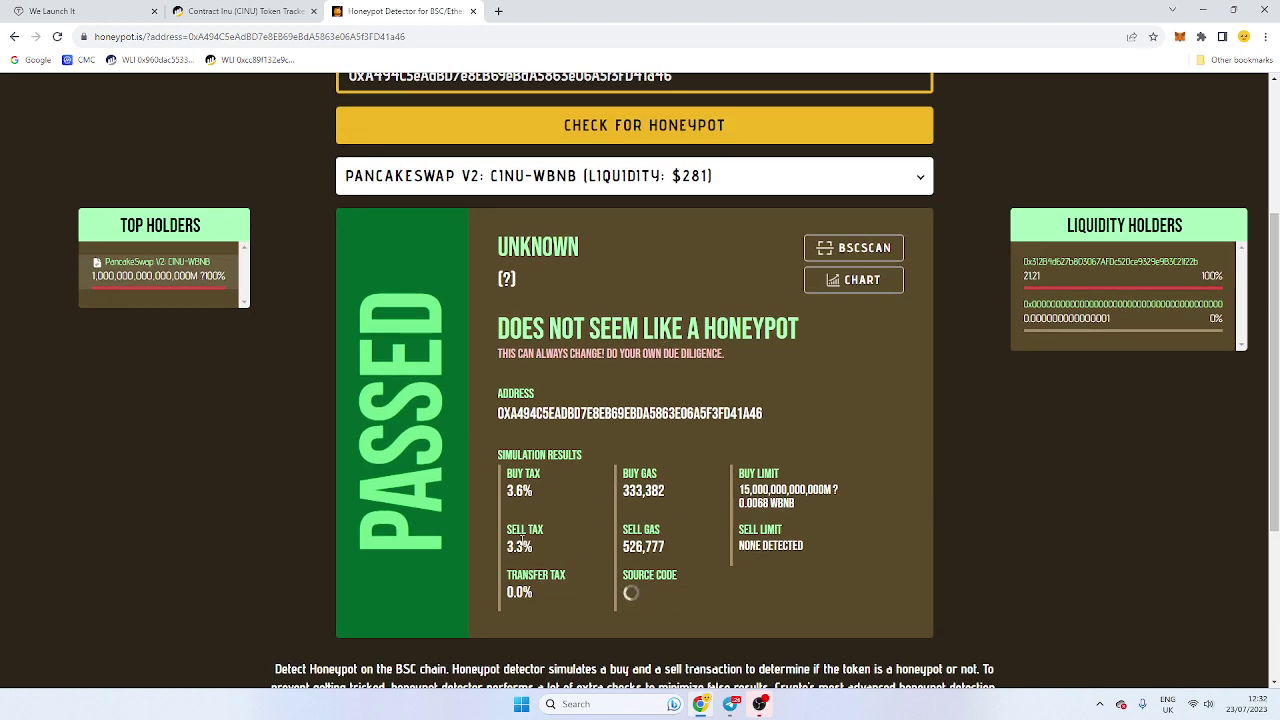
{"action": "left_click", "coordinate": [258, 10]}
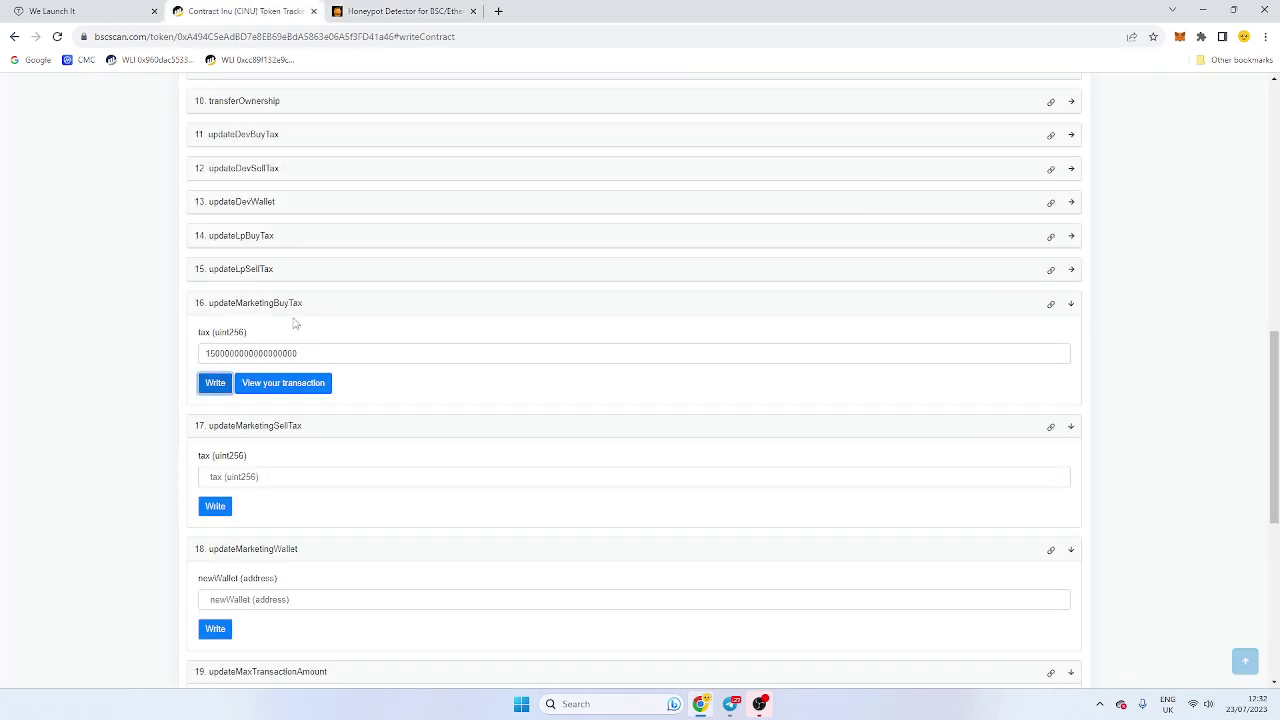
{"action": "left_click", "coordinate": [258, 268]}
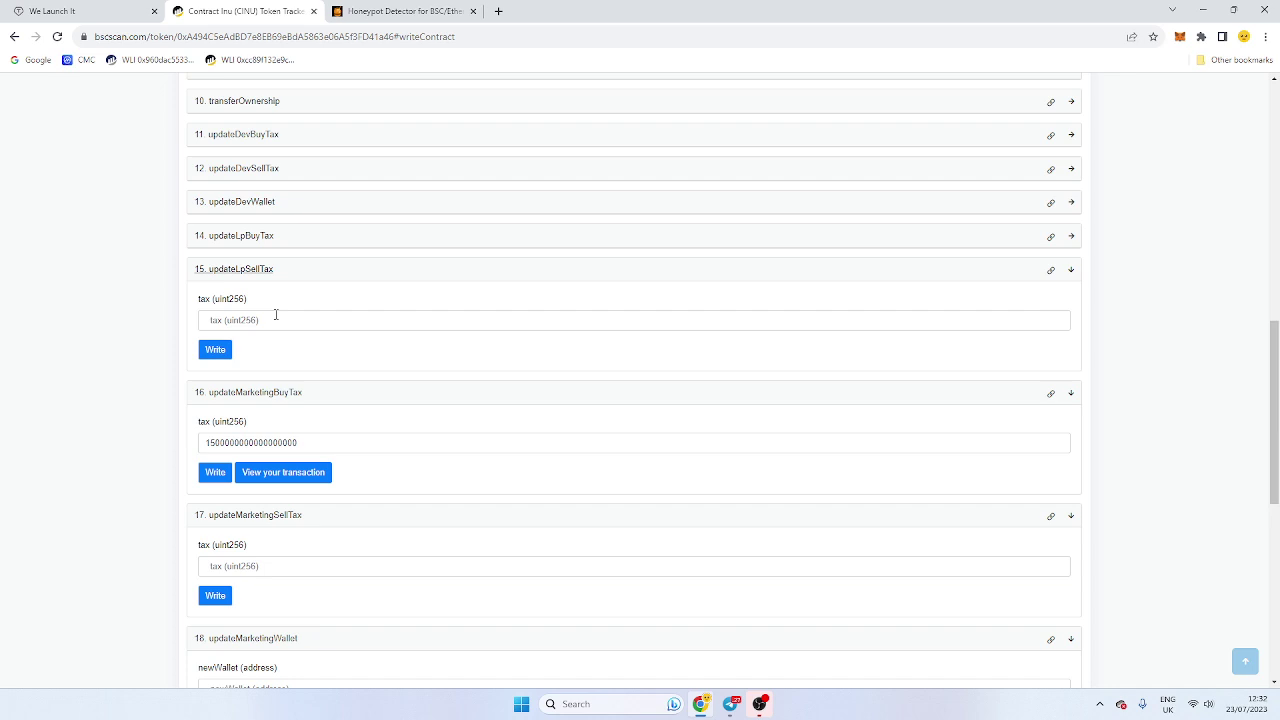
{"action": "left_click", "coordinate": [278, 320]}
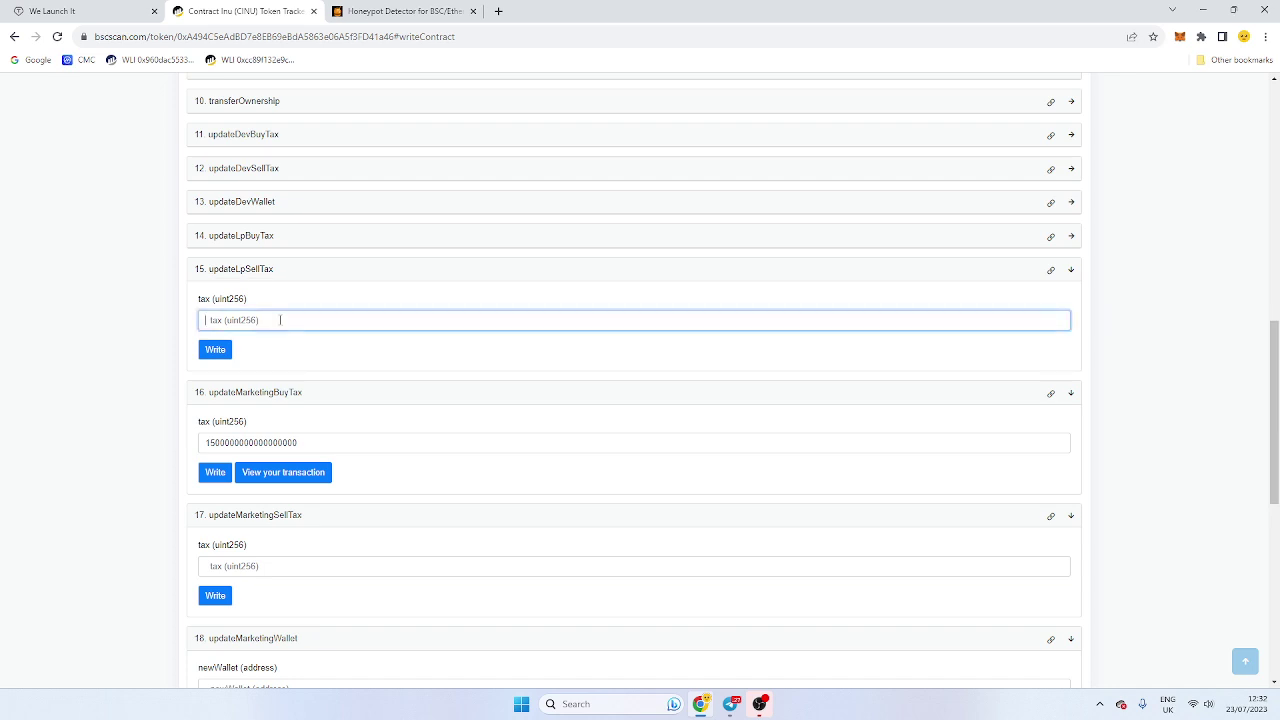
{"action": "key", "text": "ctrl+v"}
{"action": "left_click", "coordinate": [215, 350]}
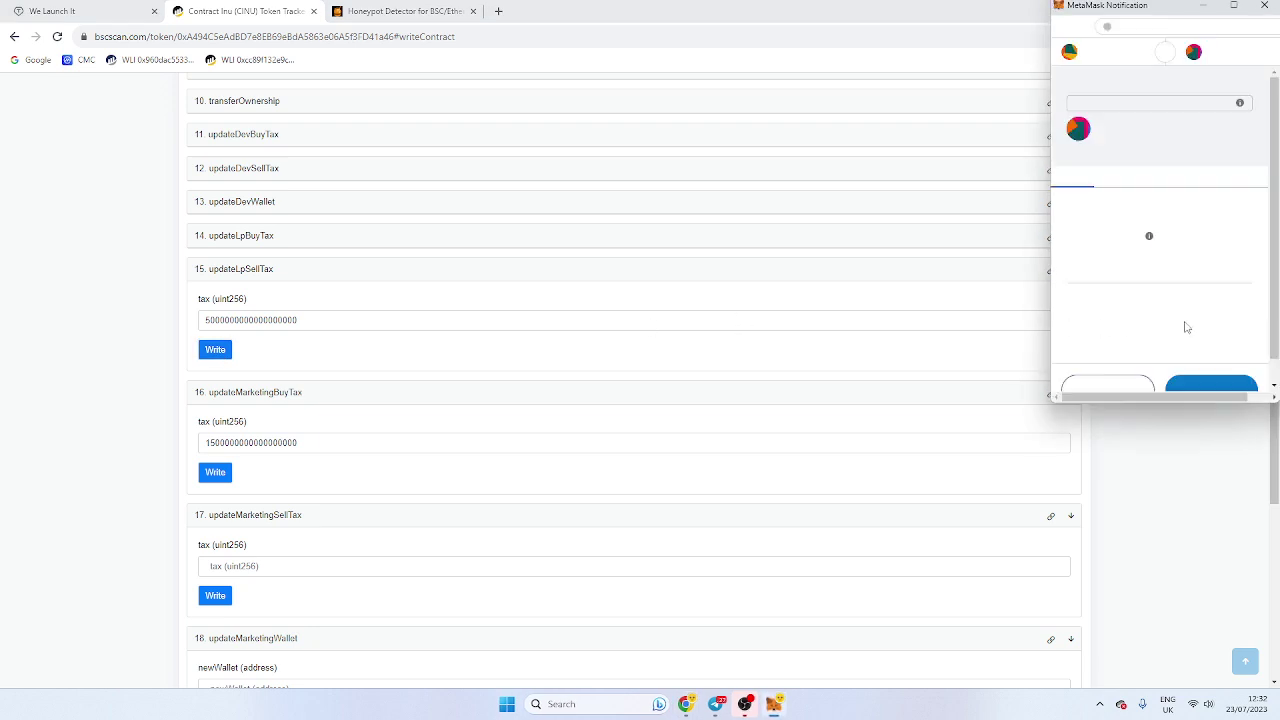
{"action": "left_click", "coordinate": [1207, 366]}
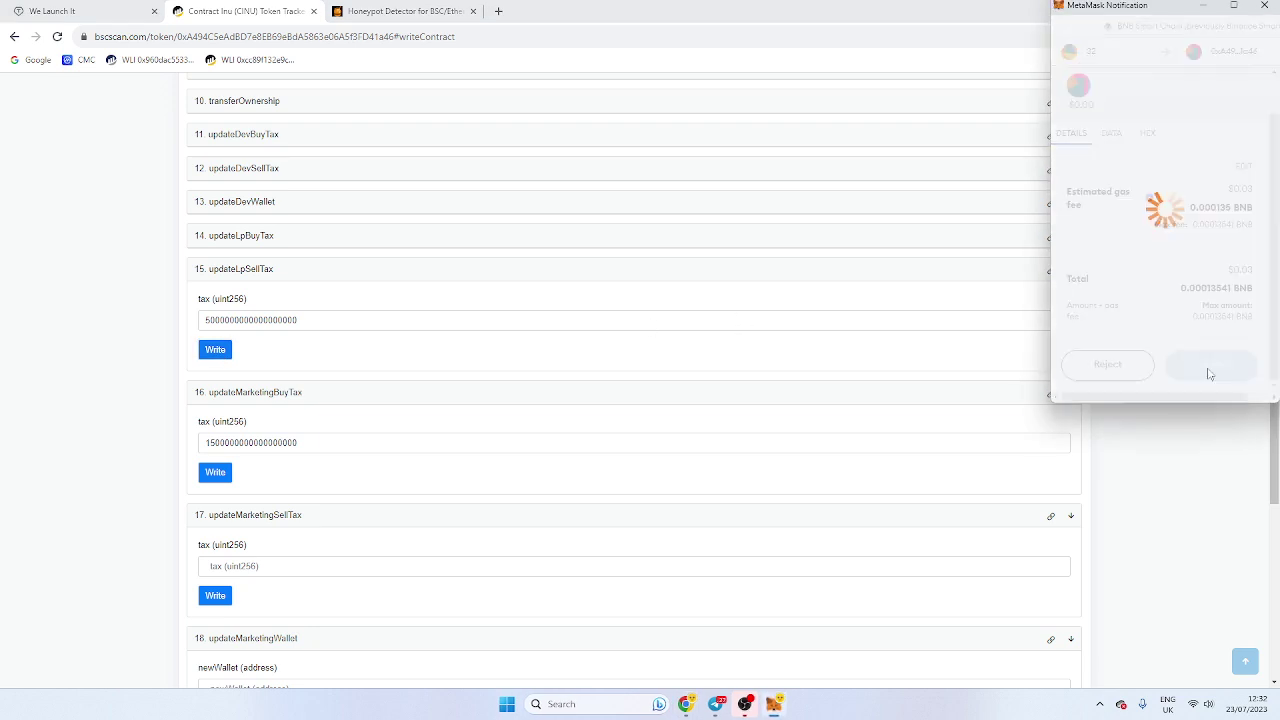
Step: Copy the LP sell tax value into updateLpBuyTax, write it and confirm in MetaMask
{"action": "left_click", "coordinate": [267, 240]}
{"action": "left_click", "coordinate": [273, 285]}
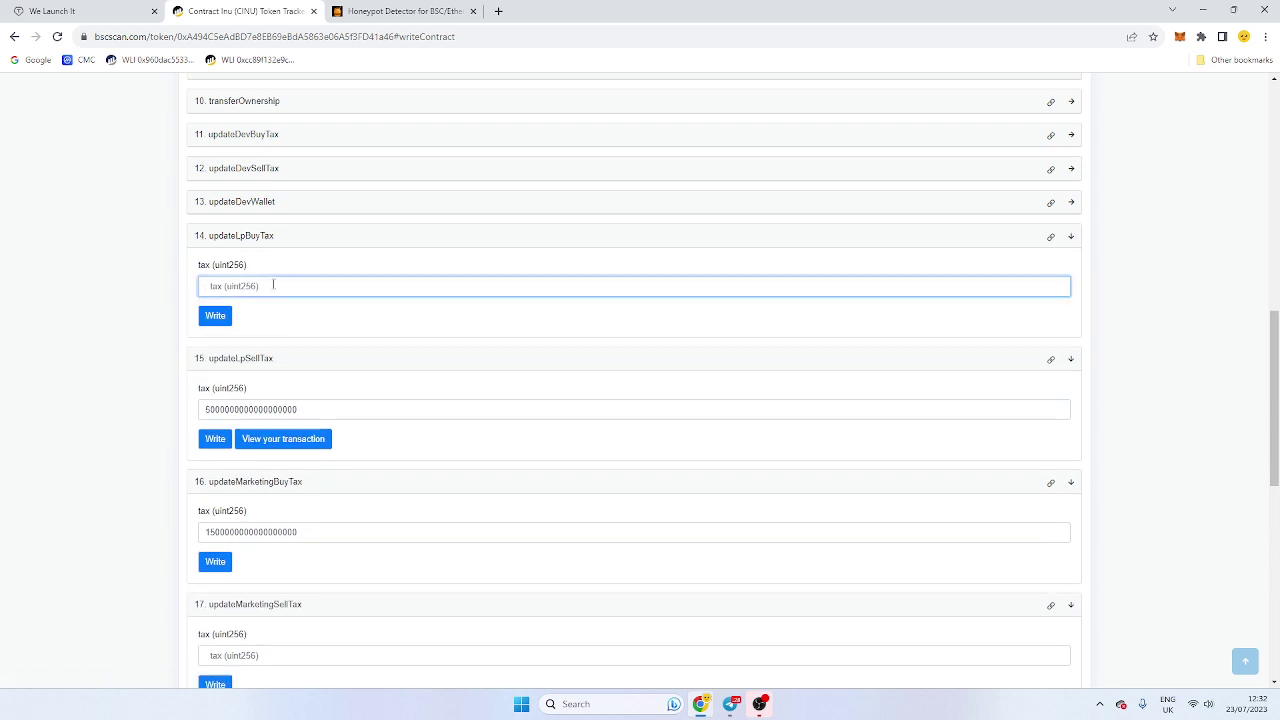
{"action": "key", "text": "ctrl+v"}
{"action": "left_click", "coordinate": [282, 410]}
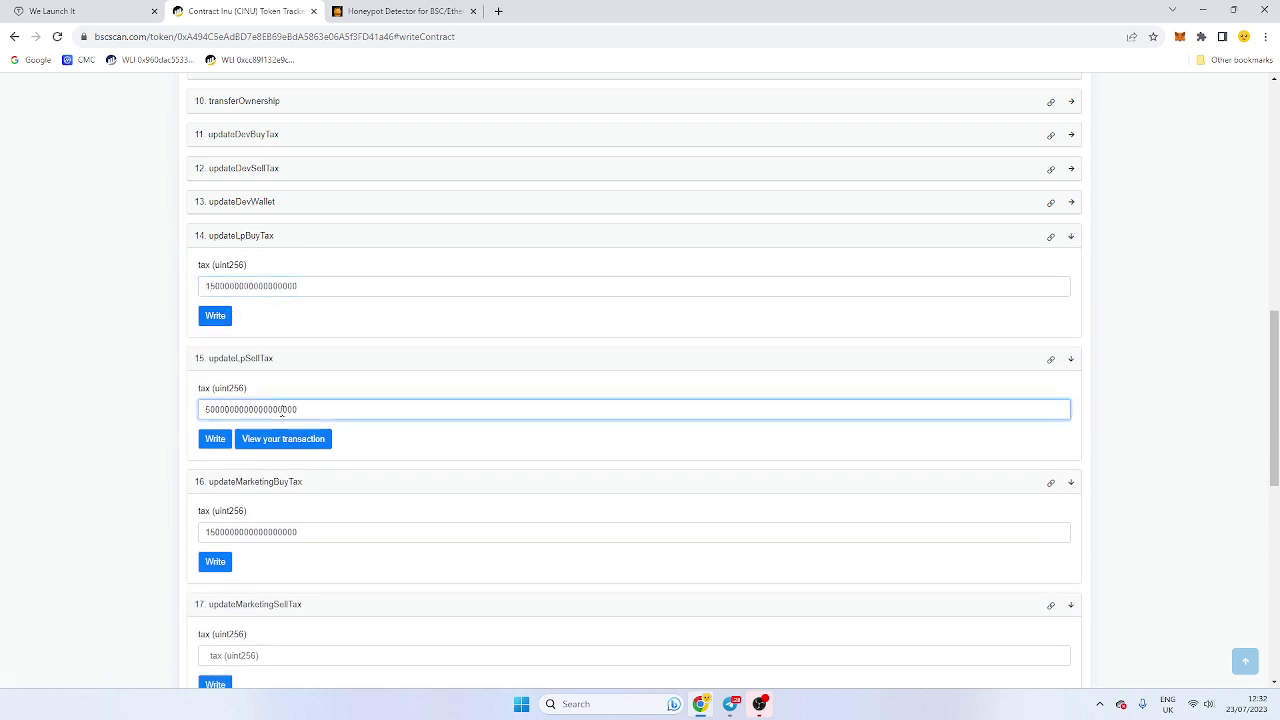
{"action": "double_click", "coordinate": [282, 410]}
{"action": "key", "text": "ctrl+c"}
{"action": "double_click", "coordinate": [308, 286]}
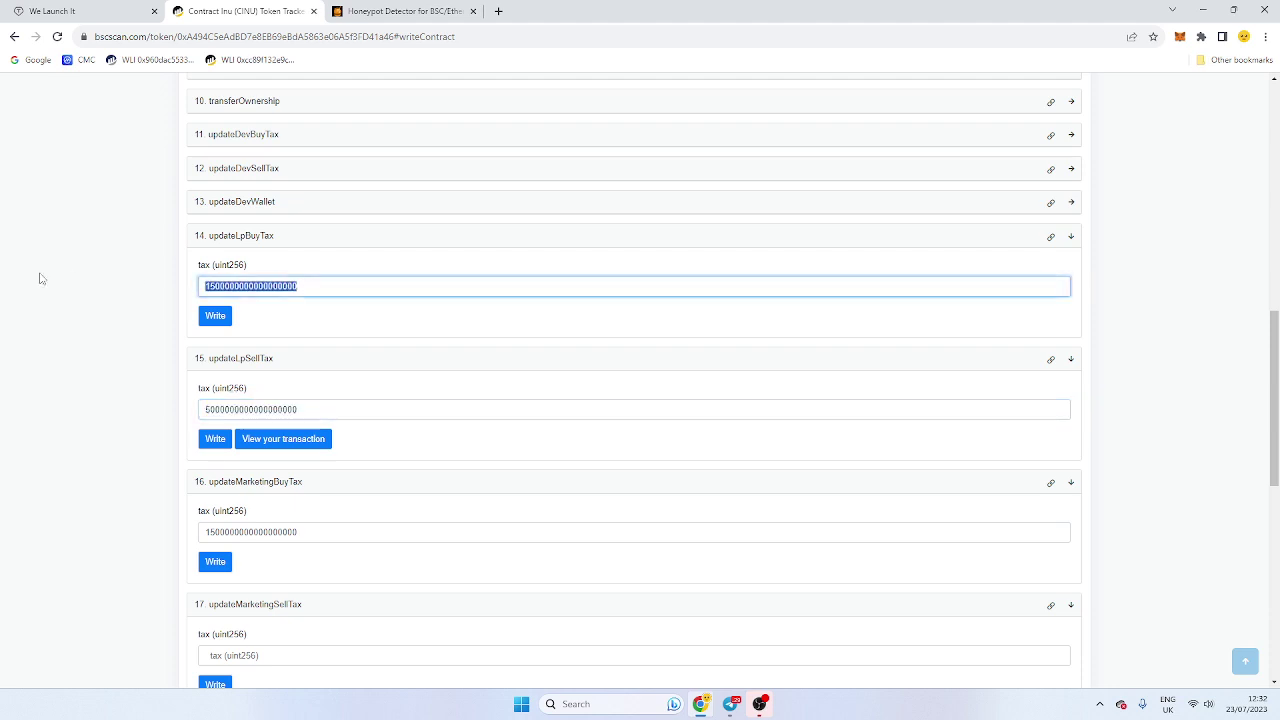
{"action": "key", "text": "ctrl+v"}
{"action": "left_click", "coordinate": [217, 322]}
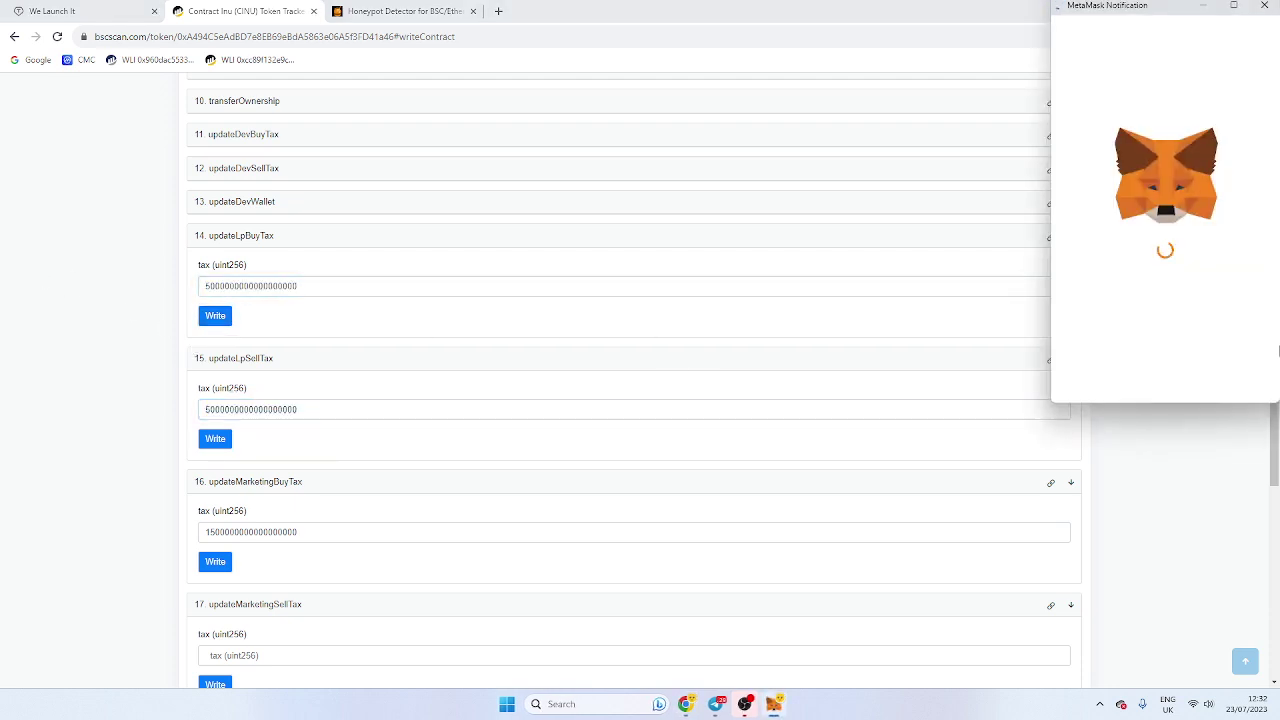
{"action": "left_click", "coordinate": [1211, 366]}
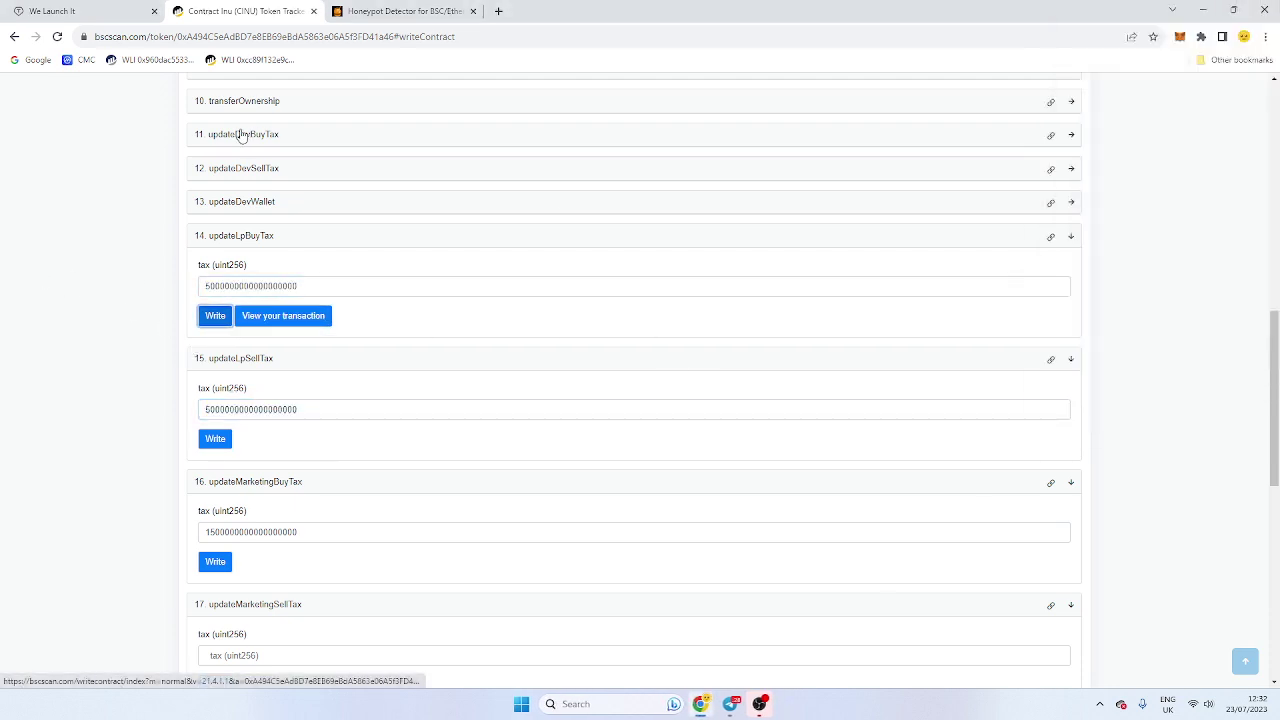
Step: Reload the honeypot.is check to see 7.6% buy and 7.4% sell tax, then return to BscScan
{"action": "left_click", "coordinate": [392, 10]}
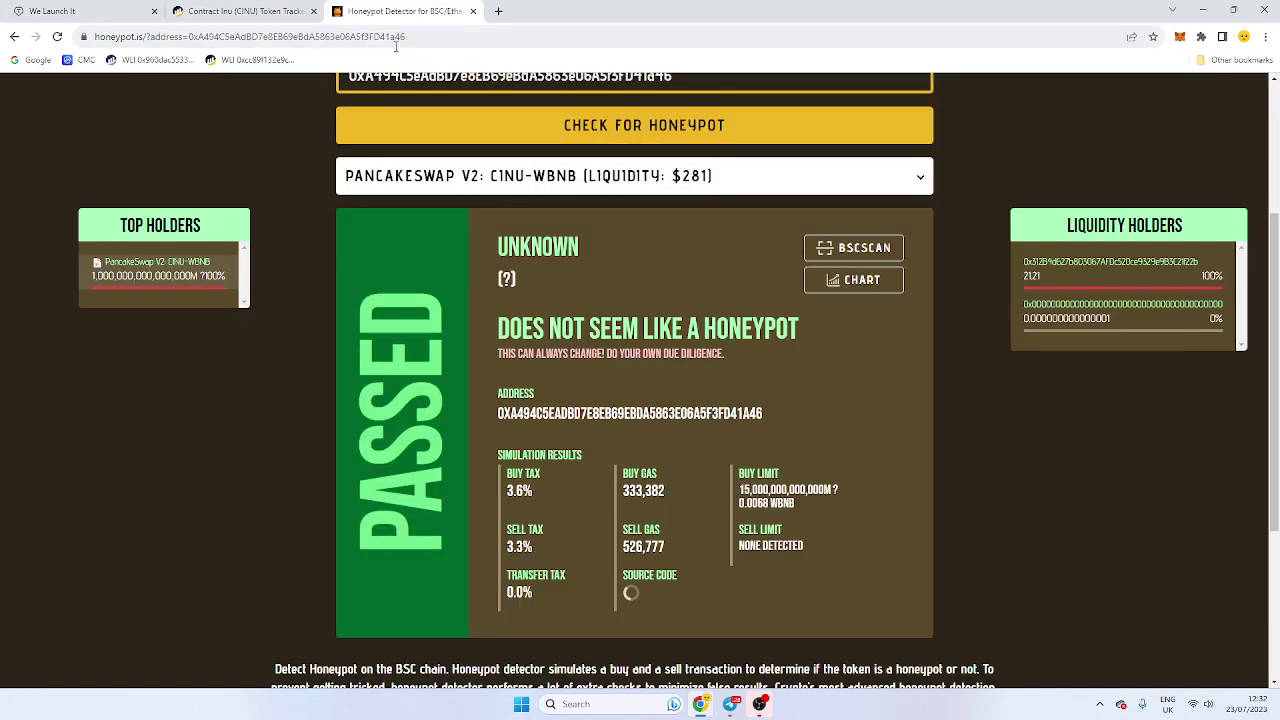
{"action": "left_click", "coordinate": [397, 38]}
{"action": "key", "text": "Return"}
{"action": "scroll", "coordinate": [659, 353], "scroll_direction": "down", "scroll_amount": 2}
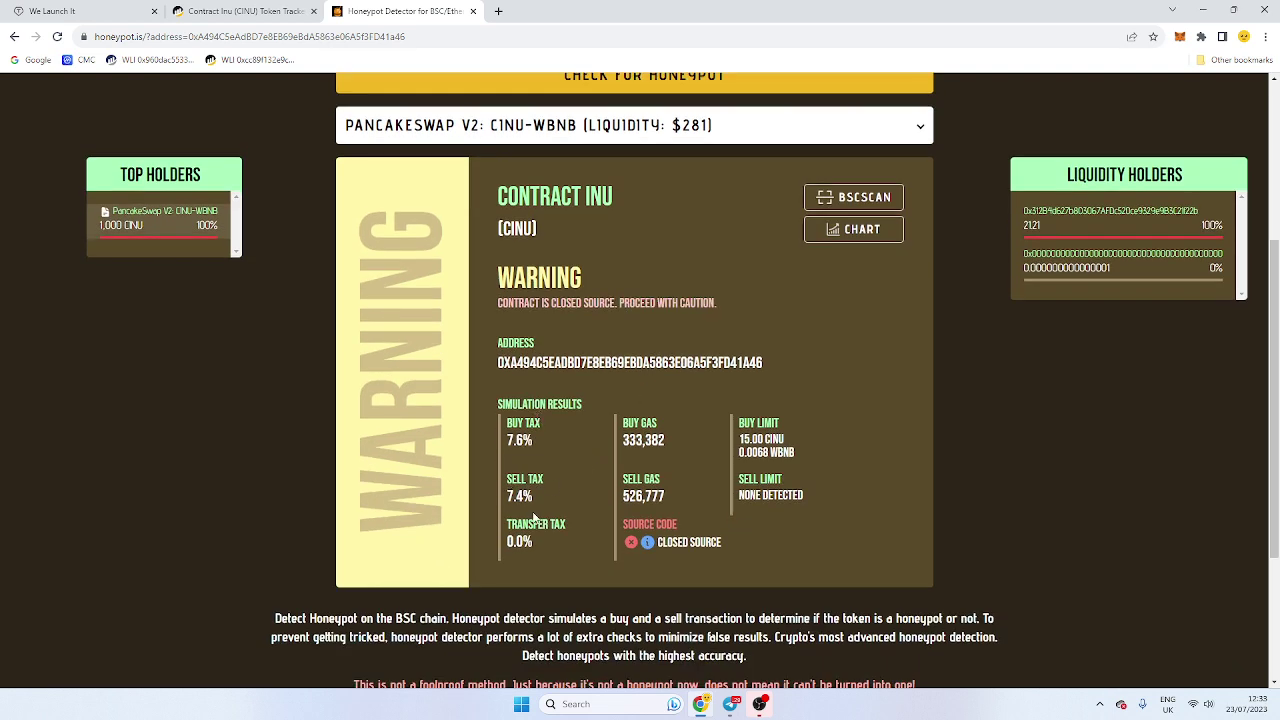
{"action": "left_click", "coordinate": [240, 11]}
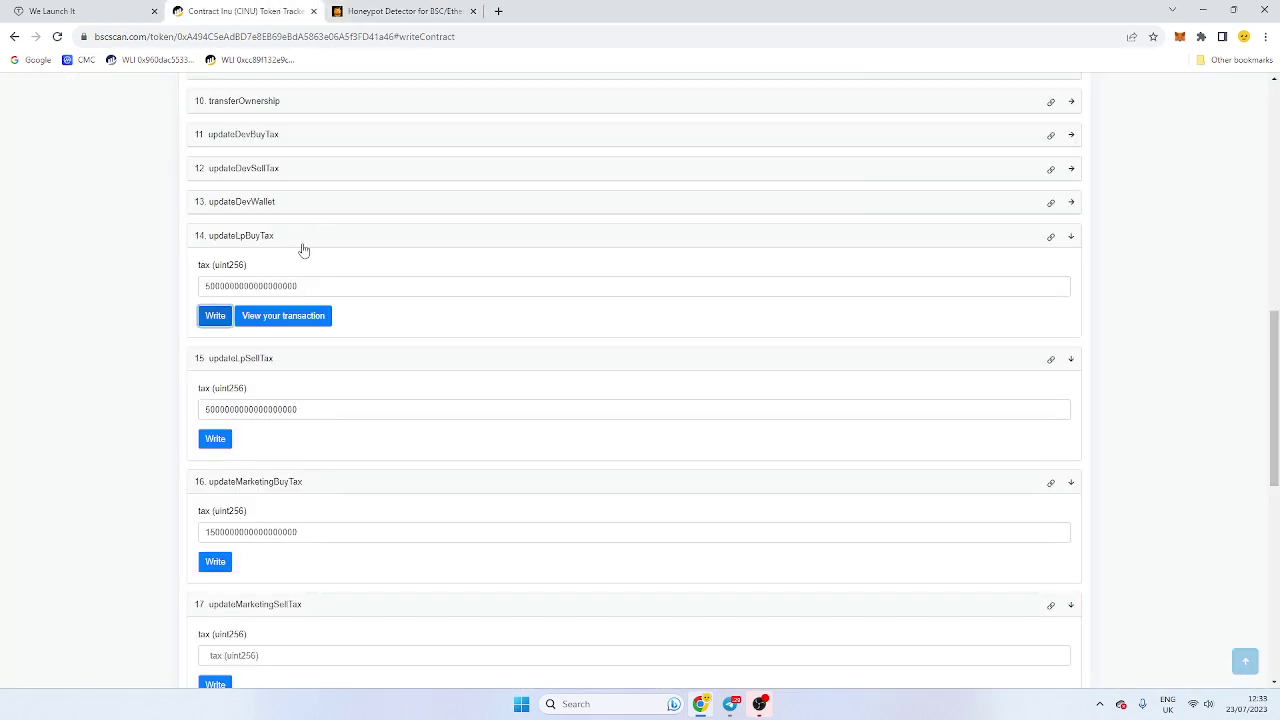
Step: Expand all Write Contract functions, toggling decreaseAllowance closed and open again
{"action": "scroll", "coordinate": [586, 294], "scroll_direction": "up", "scroll_amount": 8}
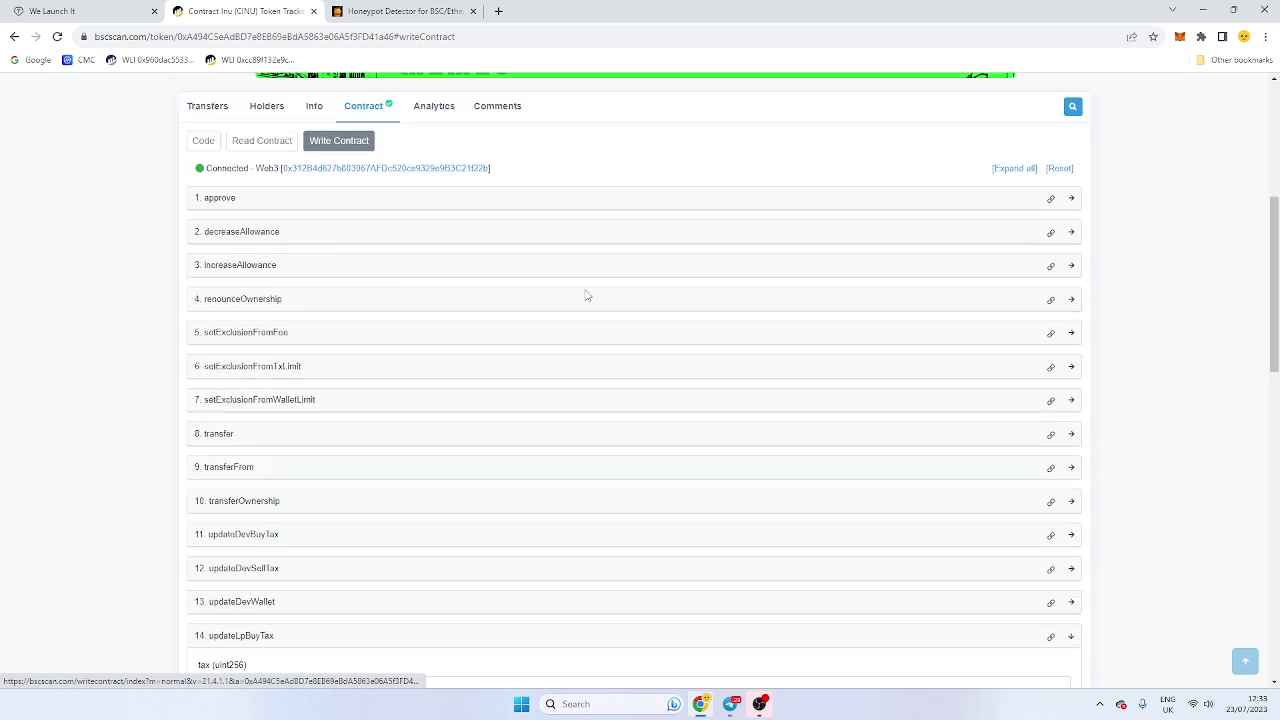
{"action": "scroll", "coordinate": [1050, 280], "scroll_direction": "down", "scroll_amount": 3}
{"action": "double_click", "coordinate": [1010, 300]}
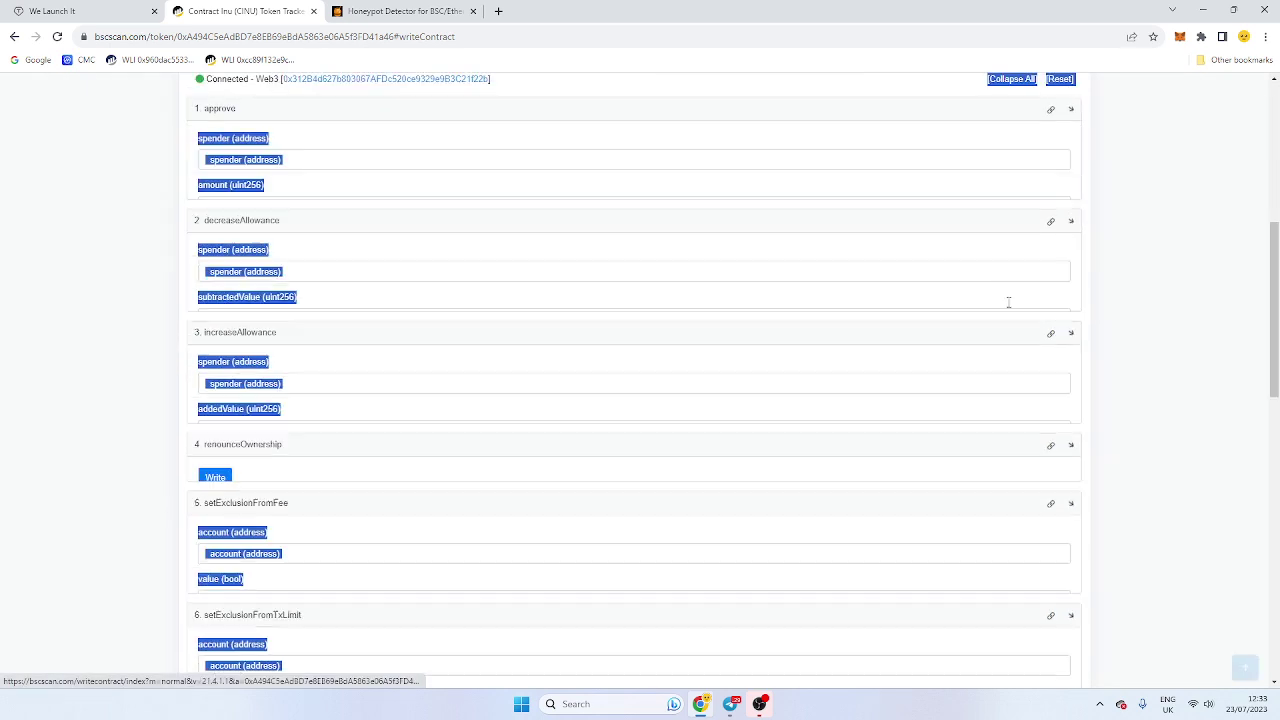
{"action": "scroll", "coordinate": [354, 333], "scroll_direction": "down", "scroll_amount": 2}
{"action": "left_click", "coordinate": [397, 288]}
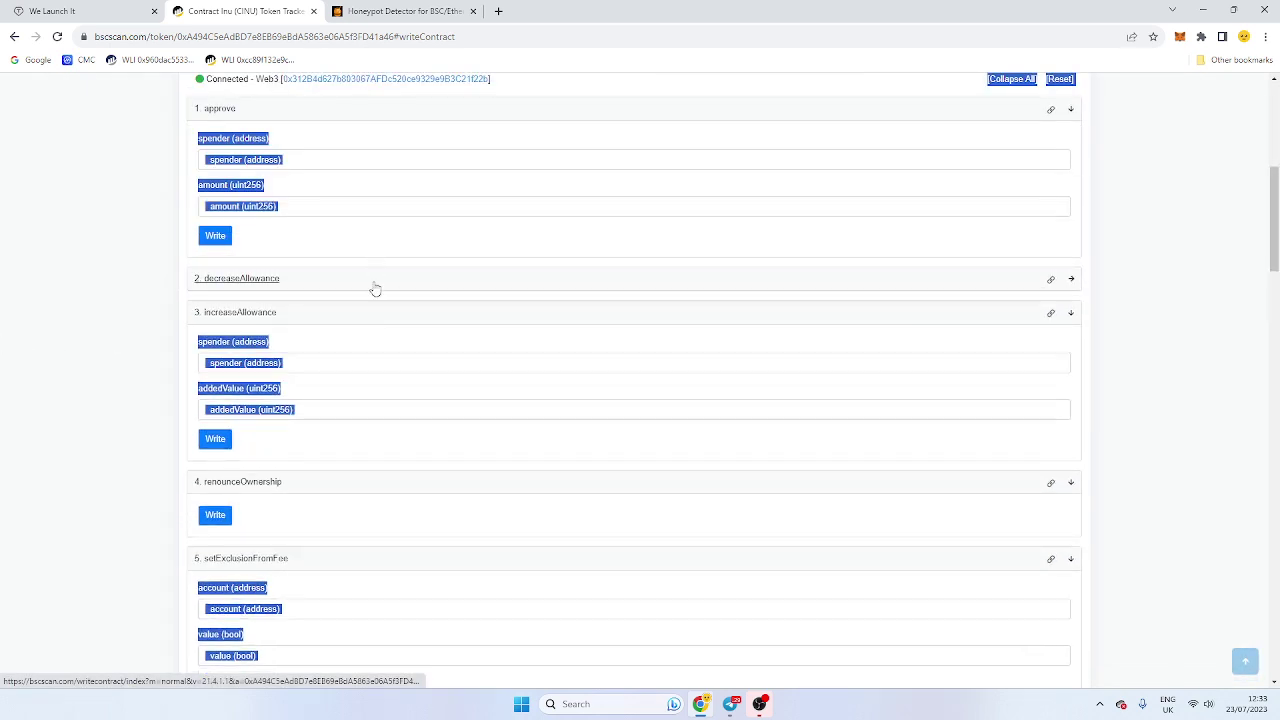
{"action": "left_click", "coordinate": [374, 286]}
{"action": "left_click", "coordinate": [350, 252]}
{"action": "scroll", "coordinate": [351, 257], "scroll_direction": "down", "scroll_amount": 3}
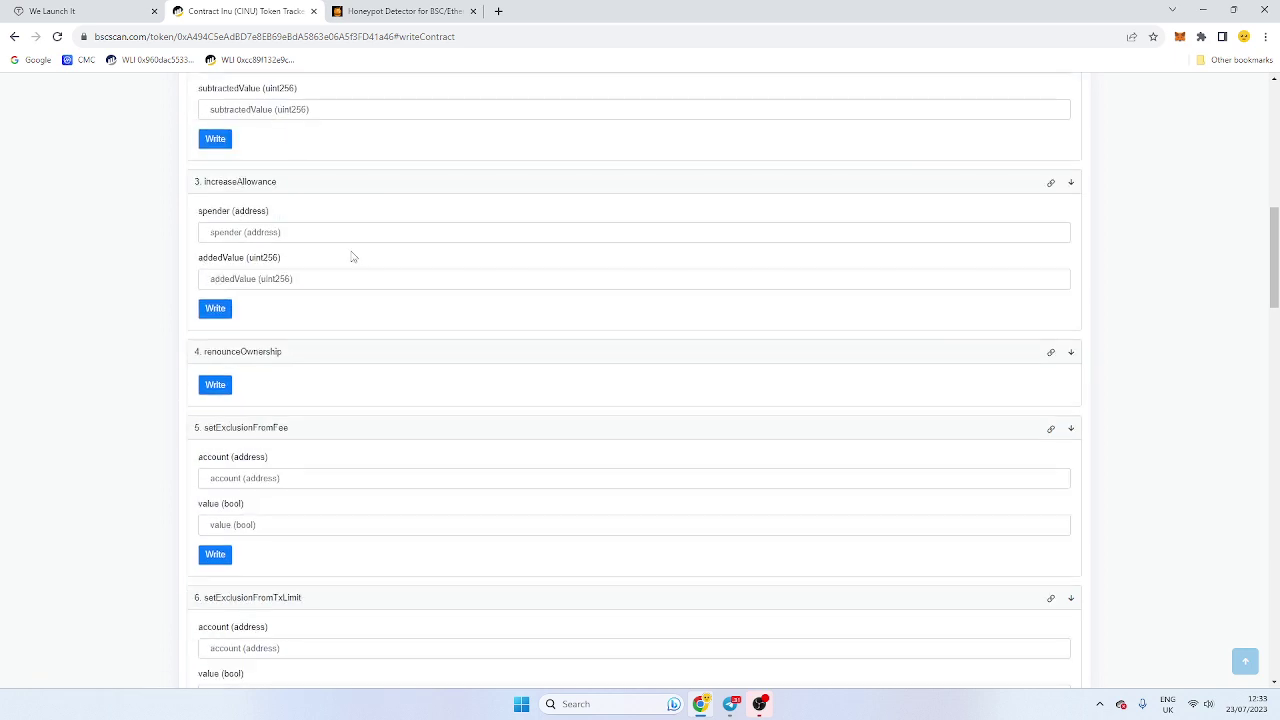
{"action": "scroll", "coordinate": [343, 260], "scroll_direction": "up", "scroll_amount": 4}
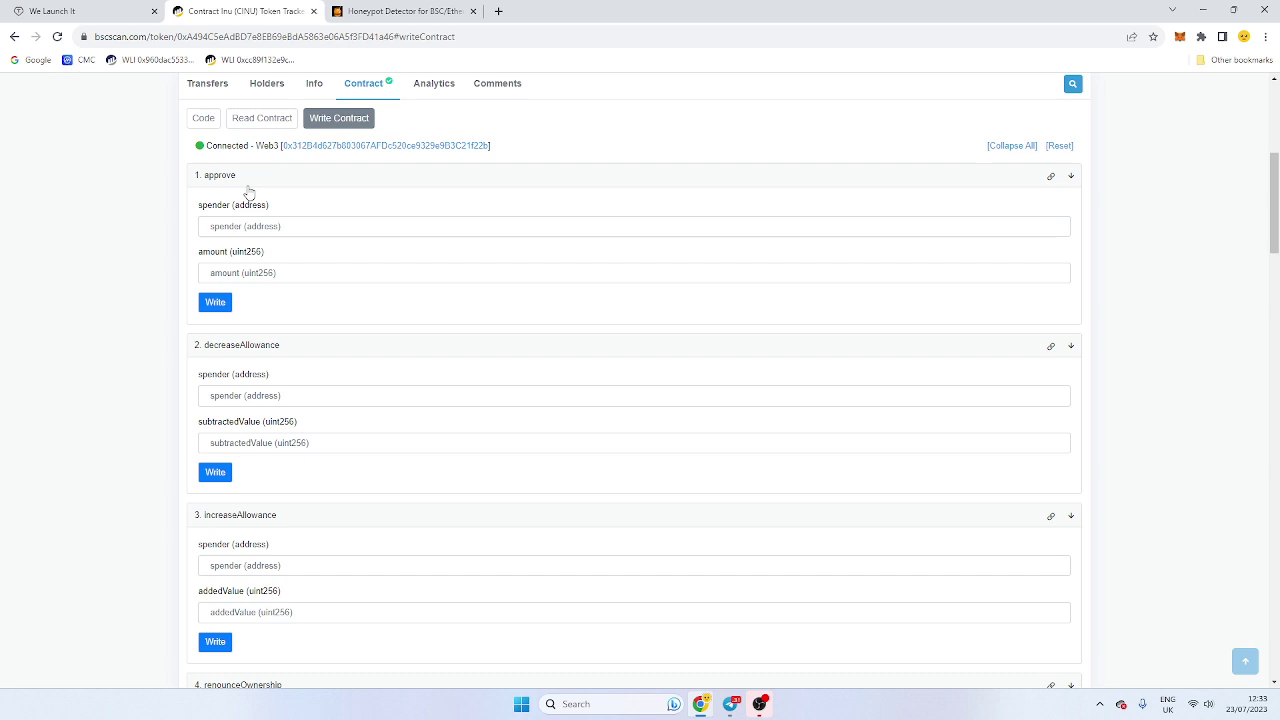
{"action": "scroll", "coordinate": [280, 380], "scroll_direction": "down", "scroll_amount": 4}
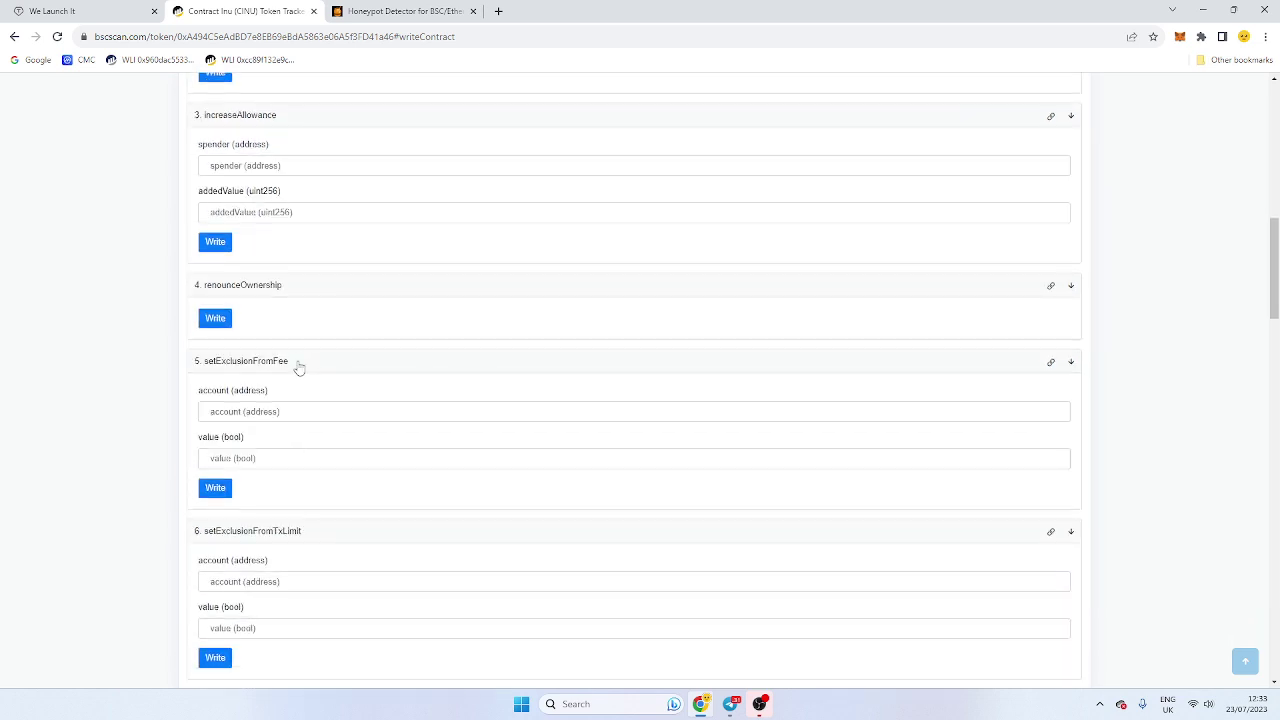
Step: Call renounceOwnership and reject the transaction in MetaMask so ownership stays unrenounced
{"action": "left_click", "coordinate": [215, 322]}
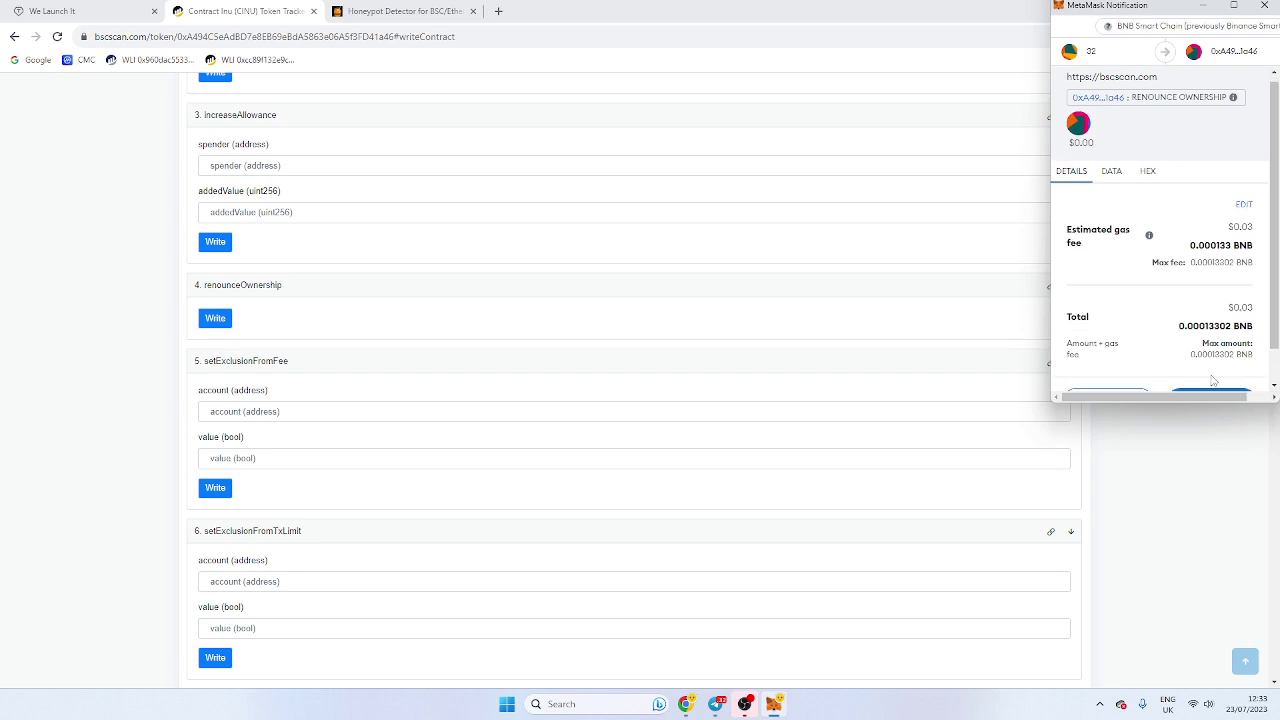
{"action": "scroll", "coordinate": [1215, 380], "scroll_direction": "down", "scroll_amount": 1}
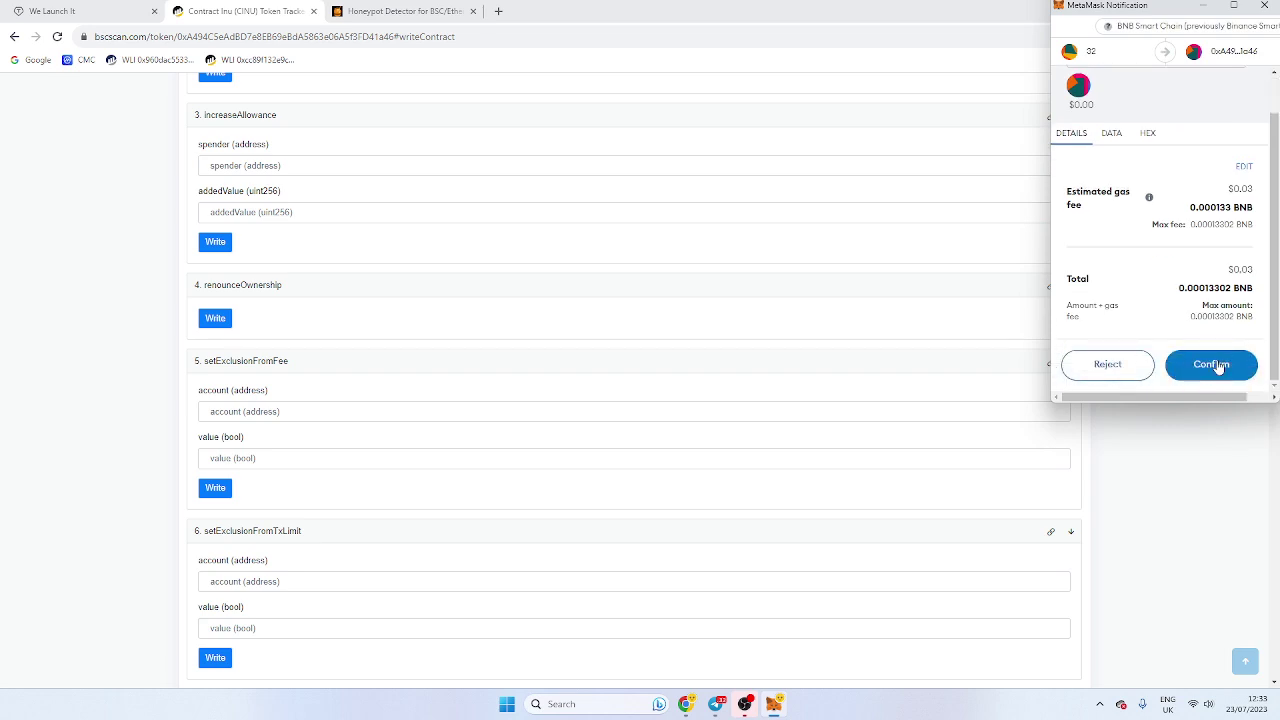
{"action": "left_click", "coordinate": [1104, 366]}
{"action": "scroll", "coordinate": [860, 251], "scroll_direction": "up", "scroll_amount": 3}
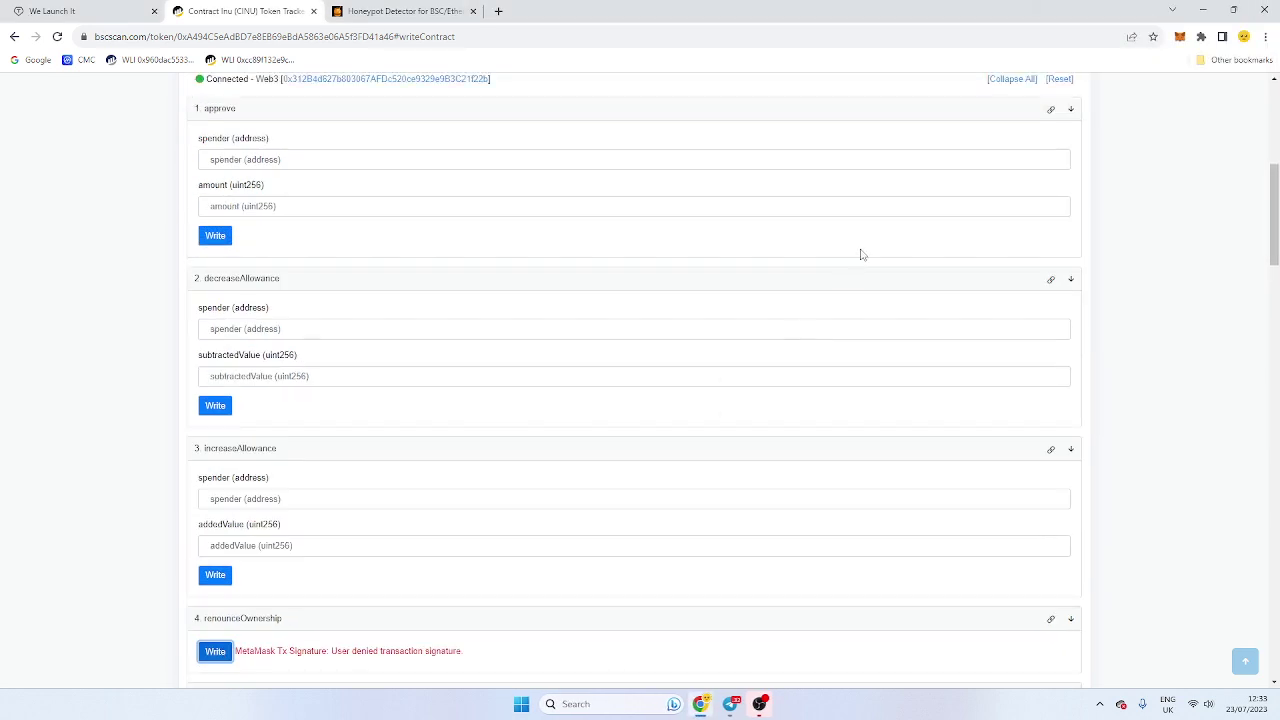
{"action": "scroll", "coordinate": [501, 364], "scroll_direction": "down", "scroll_amount": 2}
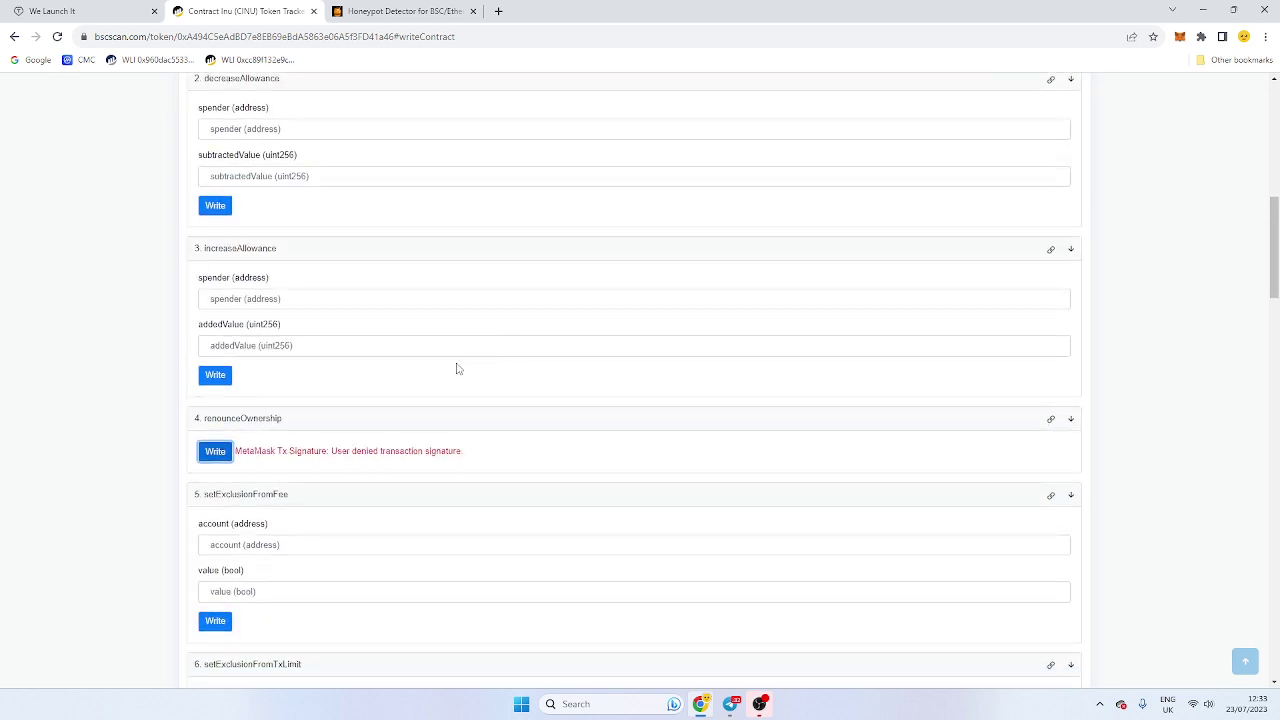
{"action": "scroll", "coordinate": [531, 344], "scroll_direction": "down", "scroll_amount": 3}
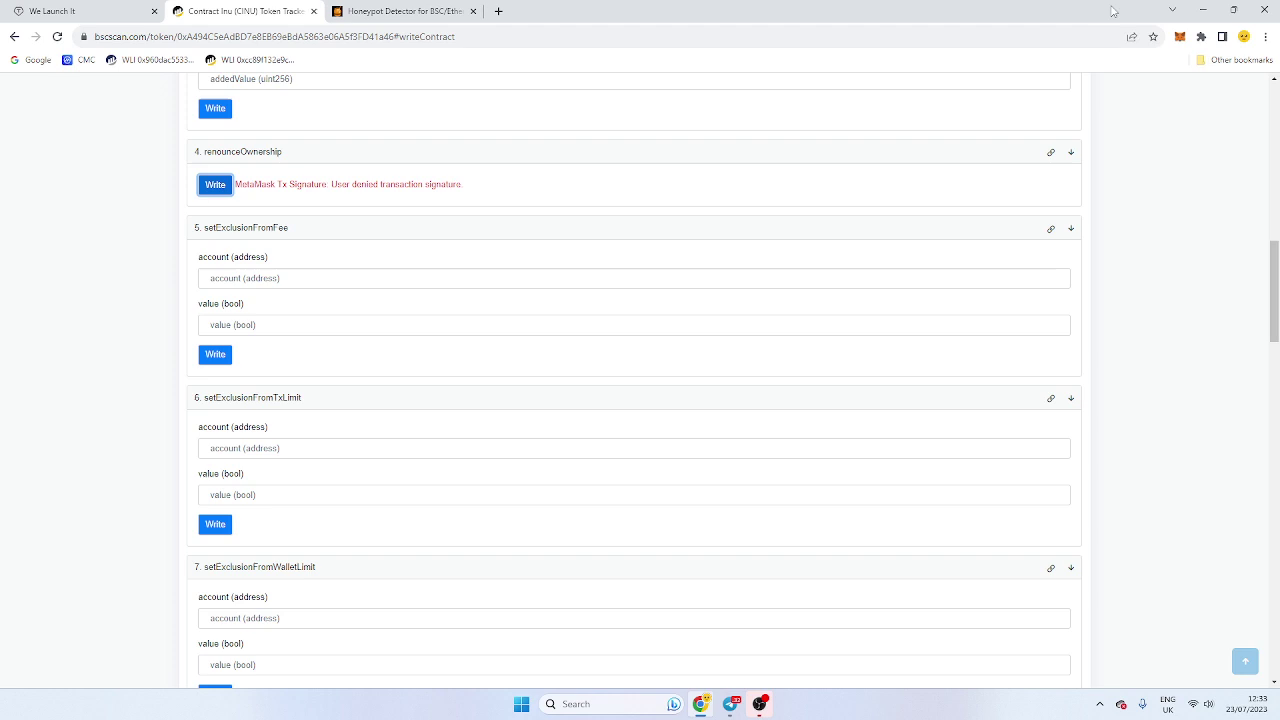
Step: Copy the MetaMask account address and paste it into setExclusionFromFee's account field
{"action": "left_click", "coordinate": [1179, 38]}
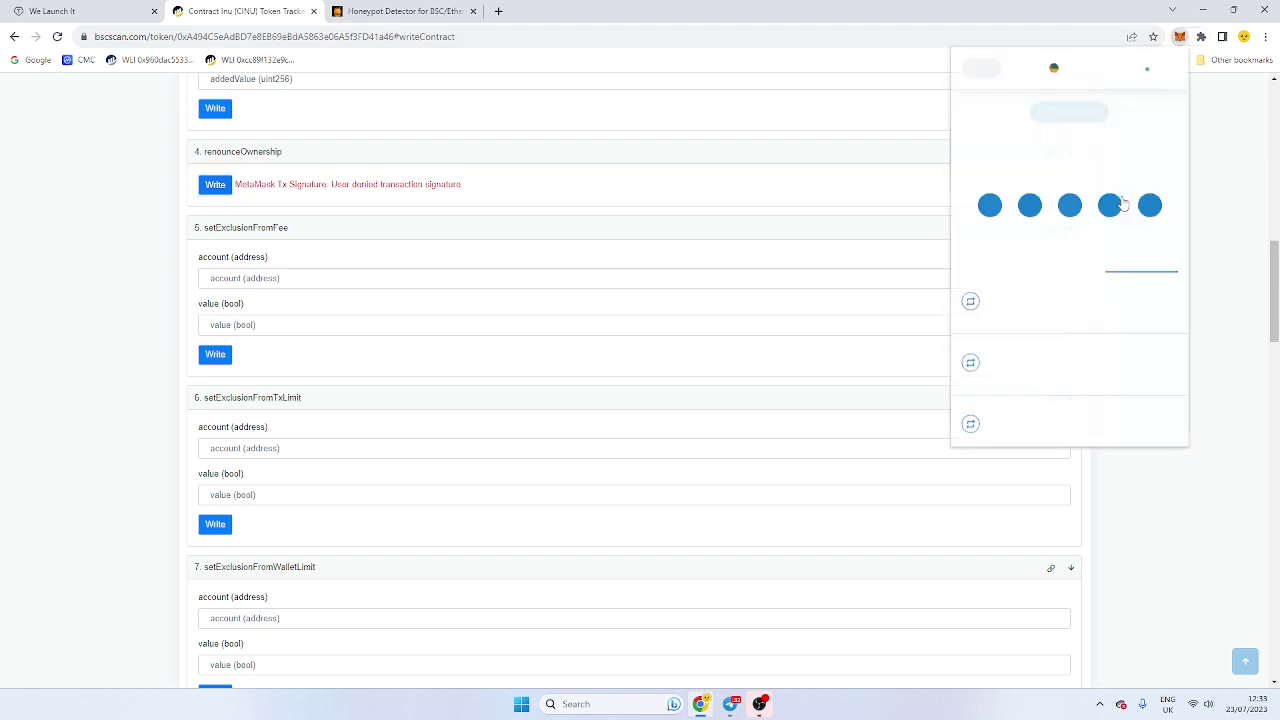
{"action": "left_click", "coordinate": [1089, 116]}
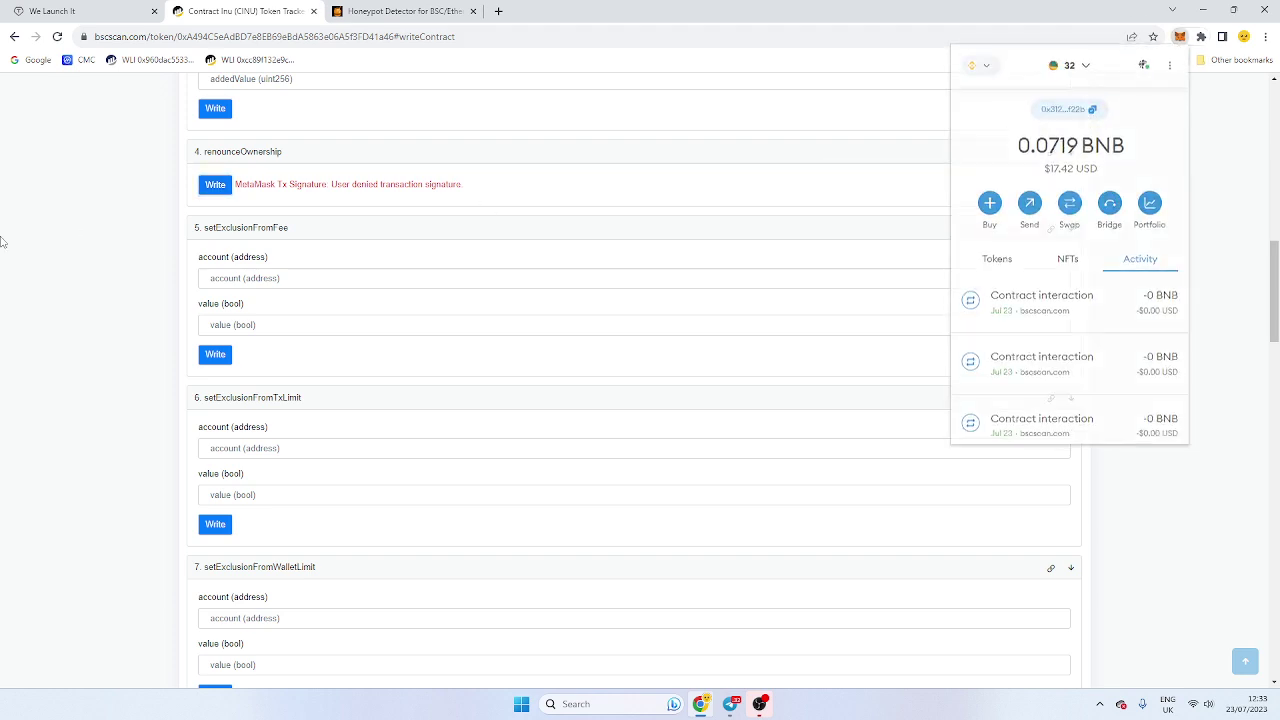
{"action": "left_click", "coordinate": [210, 279]}
{"action": "left_click", "coordinate": [247, 284]}
{"action": "key", "text": "ctrl+v"}
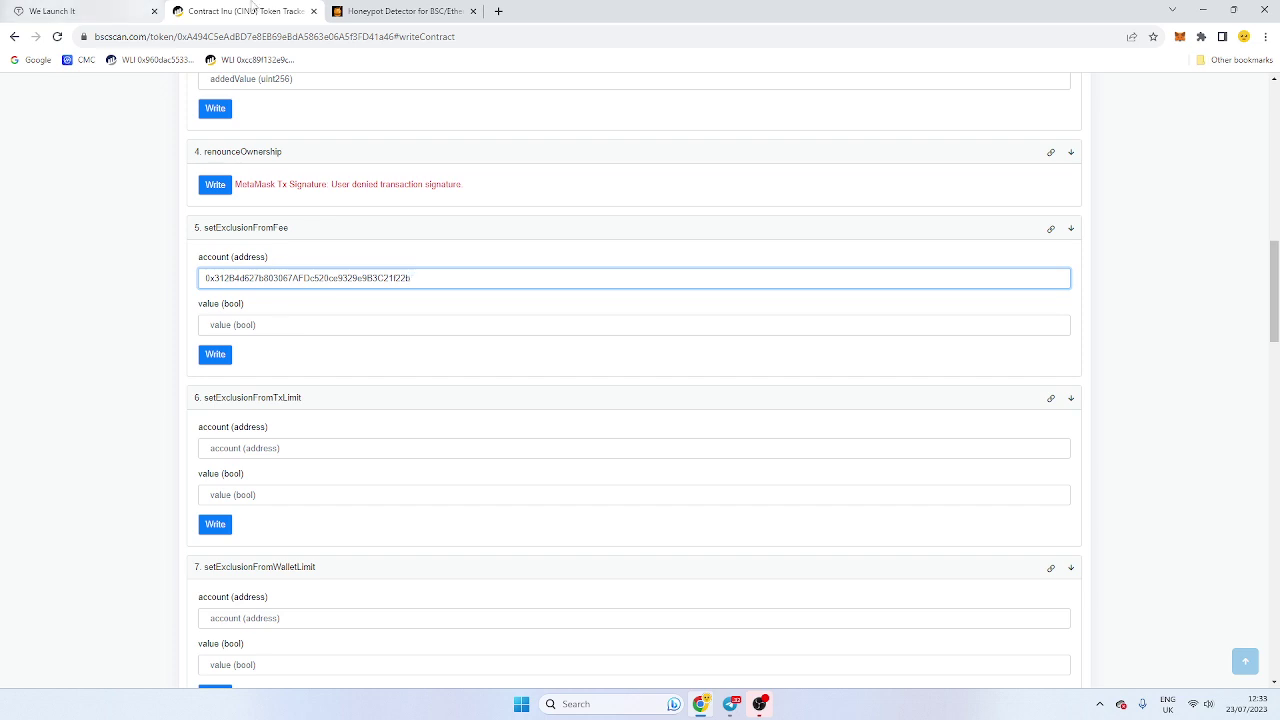
Step: After confirming the 0.0% transfer tax on the honeypot checker, submit setExclusionFromFee true and reject it
{"action": "left_click", "coordinate": [400, 11]}
{"action": "left_click_drag", "start_coordinate": [582, 507], "coordinate": [545, 549]}
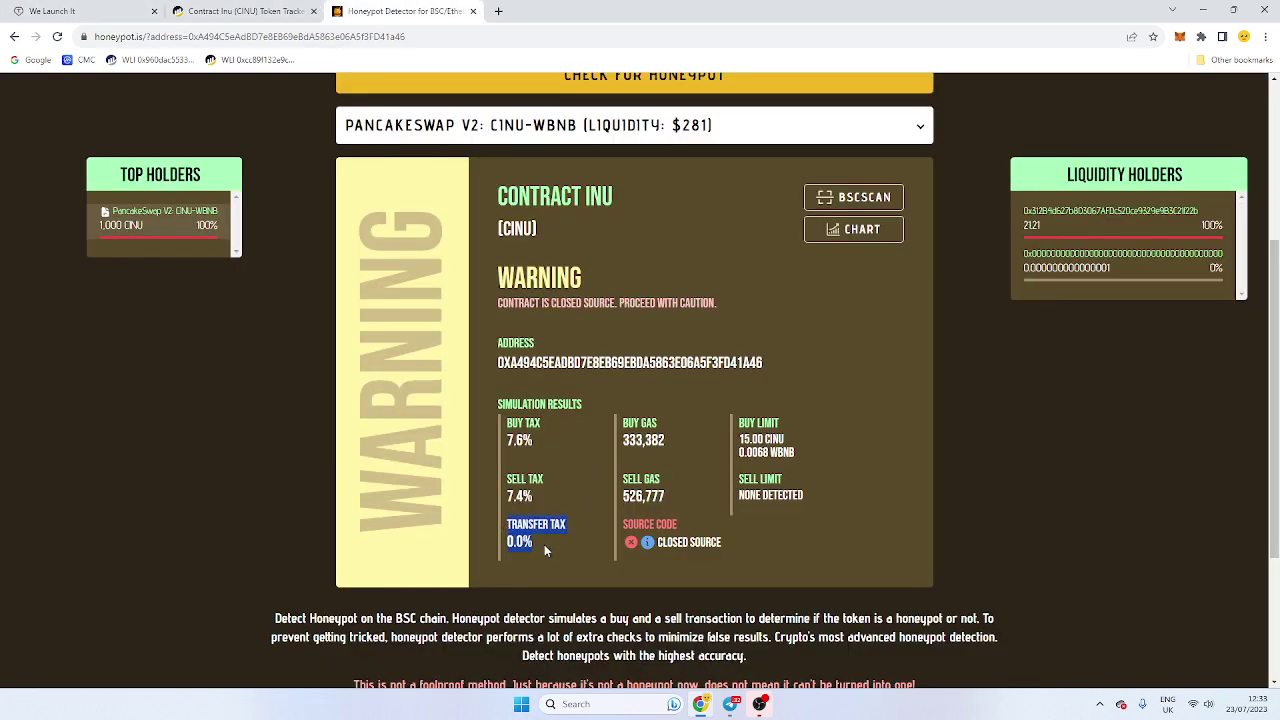
{"action": "left_click", "coordinate": [250, 11]}
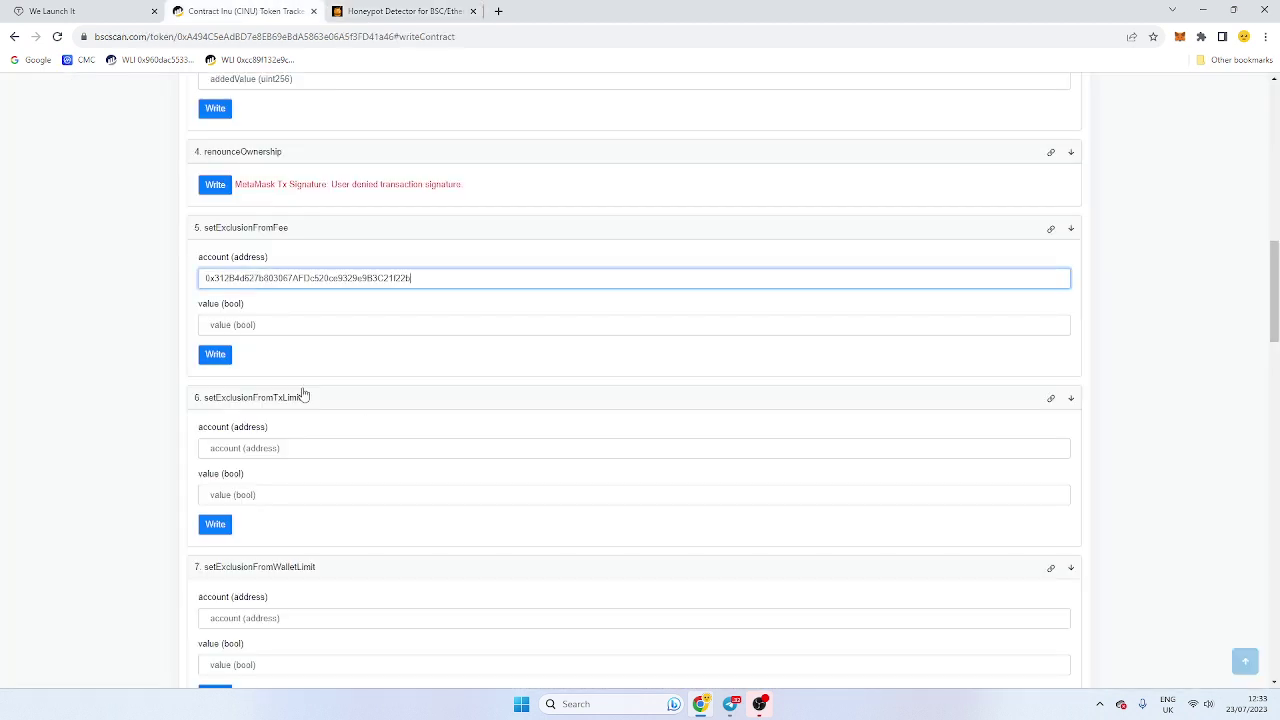
{"action": "left_click", "coordinate": [271, 324]}
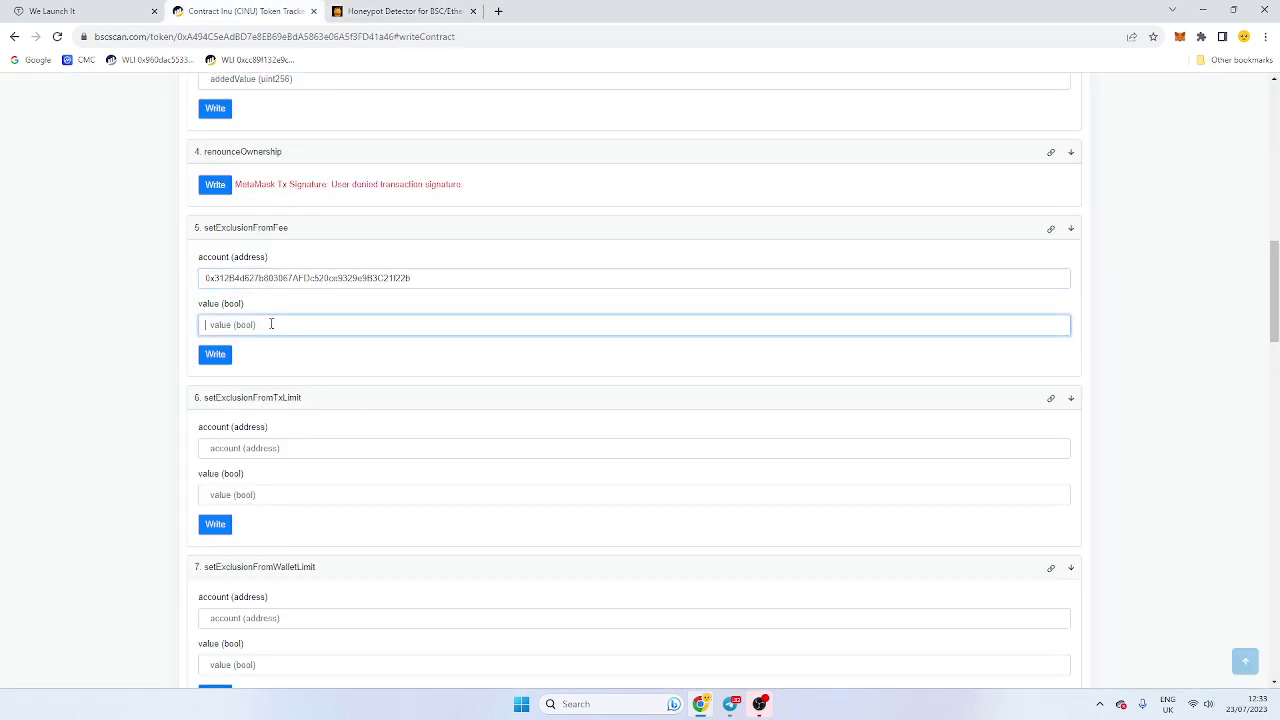
{"action": "type", "text": "true"}
{"action": "left_click", "coordinate": [222, 357]}
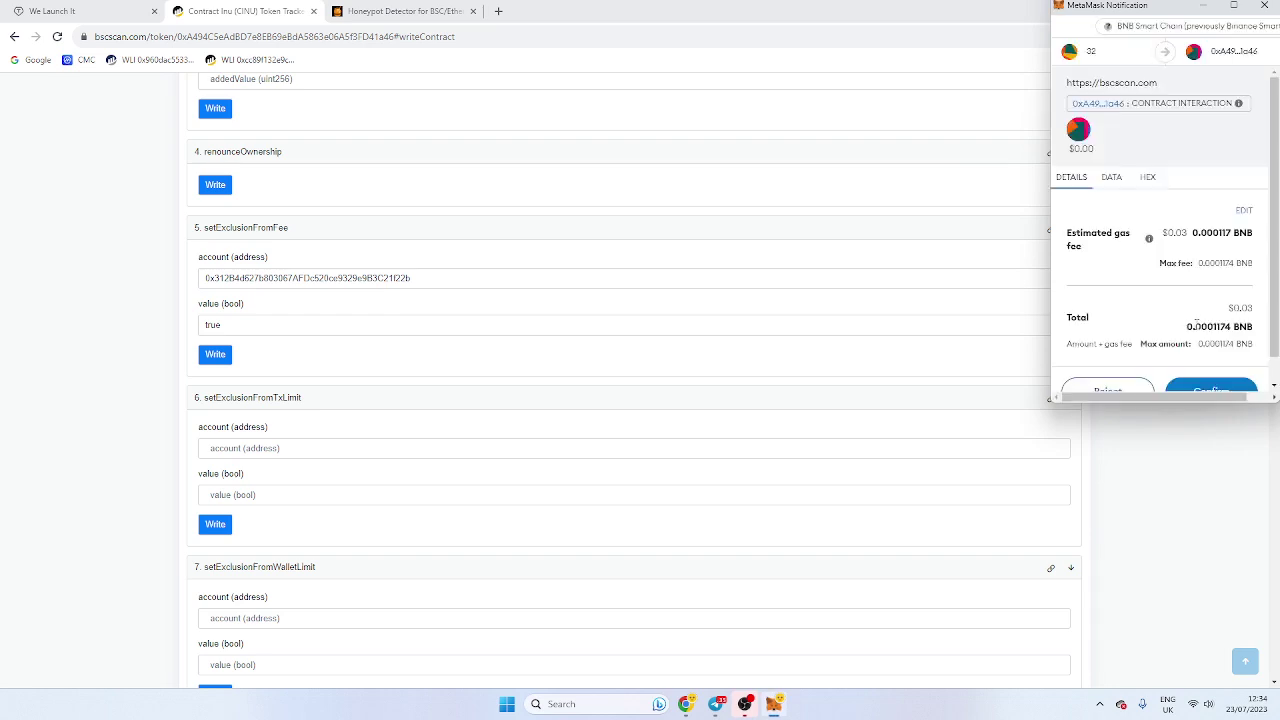
{"action": "scroll", "coordinate": [1210, 350], "scroll_direction": "down", "scroll_amount": 1}
{"action": "left_click", "coordinate": [1107, 366]}
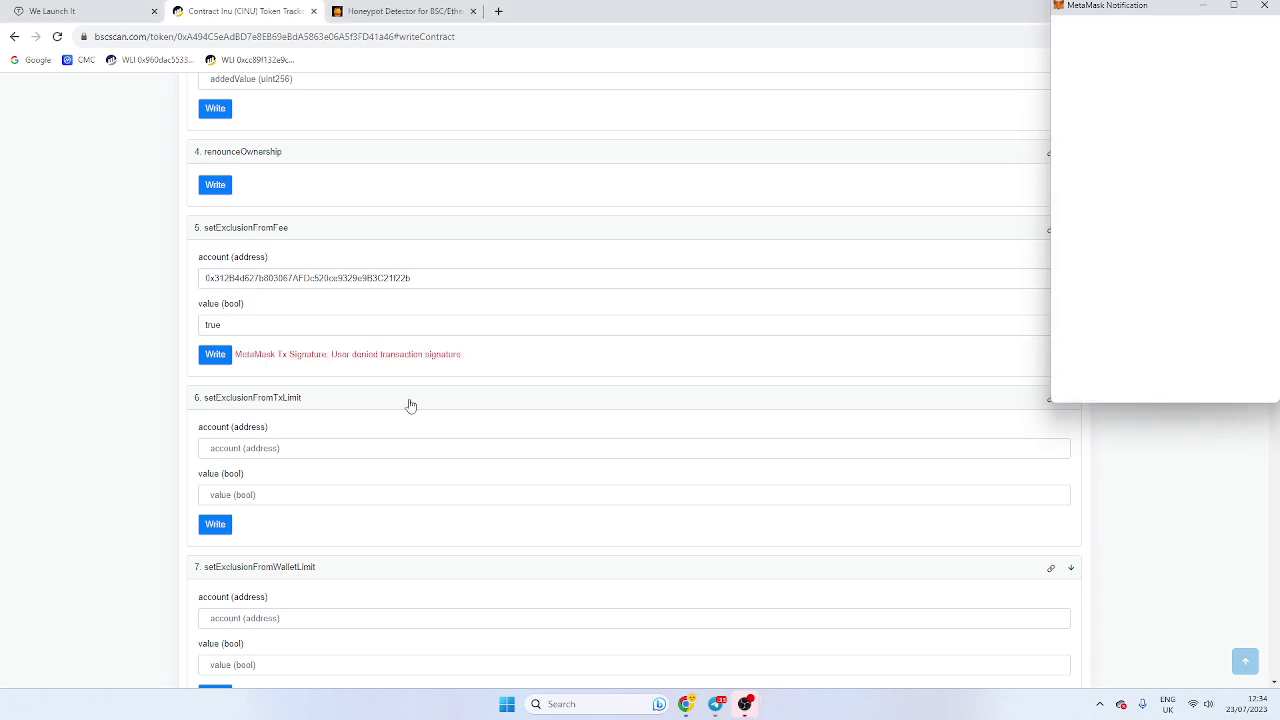
Step: Change the setExclusionFromFee value to false, write it, and reject the MetaMask request
{"action": "left_click_drag", "start_coordinate": [249, 326], "coordinate": [107, 320]}
{"action": "type", "text": "false"}
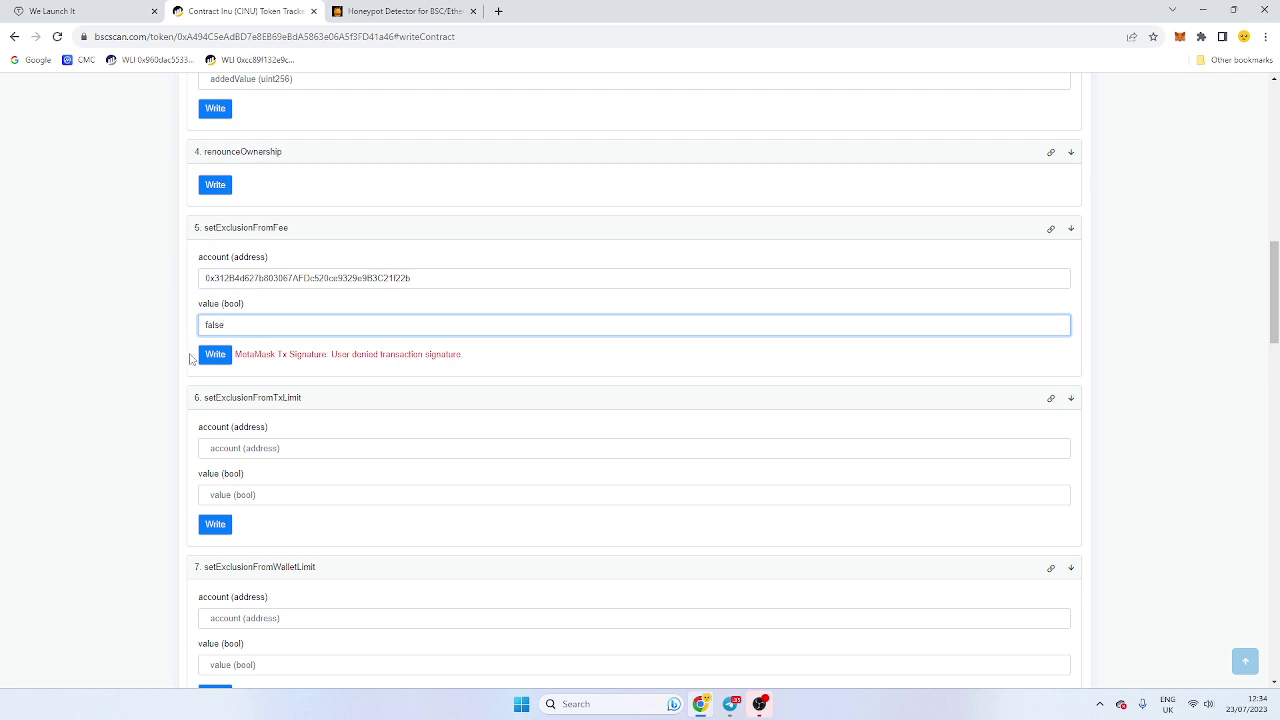
{"action": "left_click", "coordinate": [215, 355]}
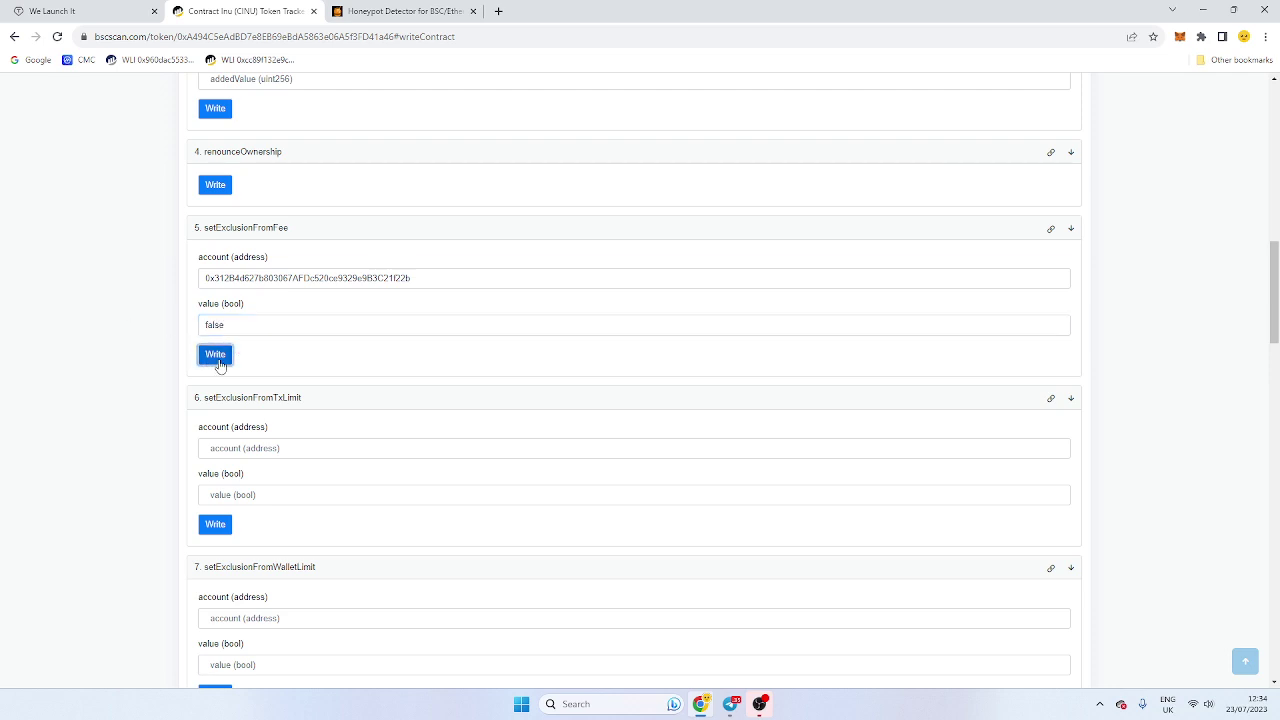
{"action": "scroll", "coordinate": [1163, 291], "scroll_direction": "down", "scroll_amount": 1}
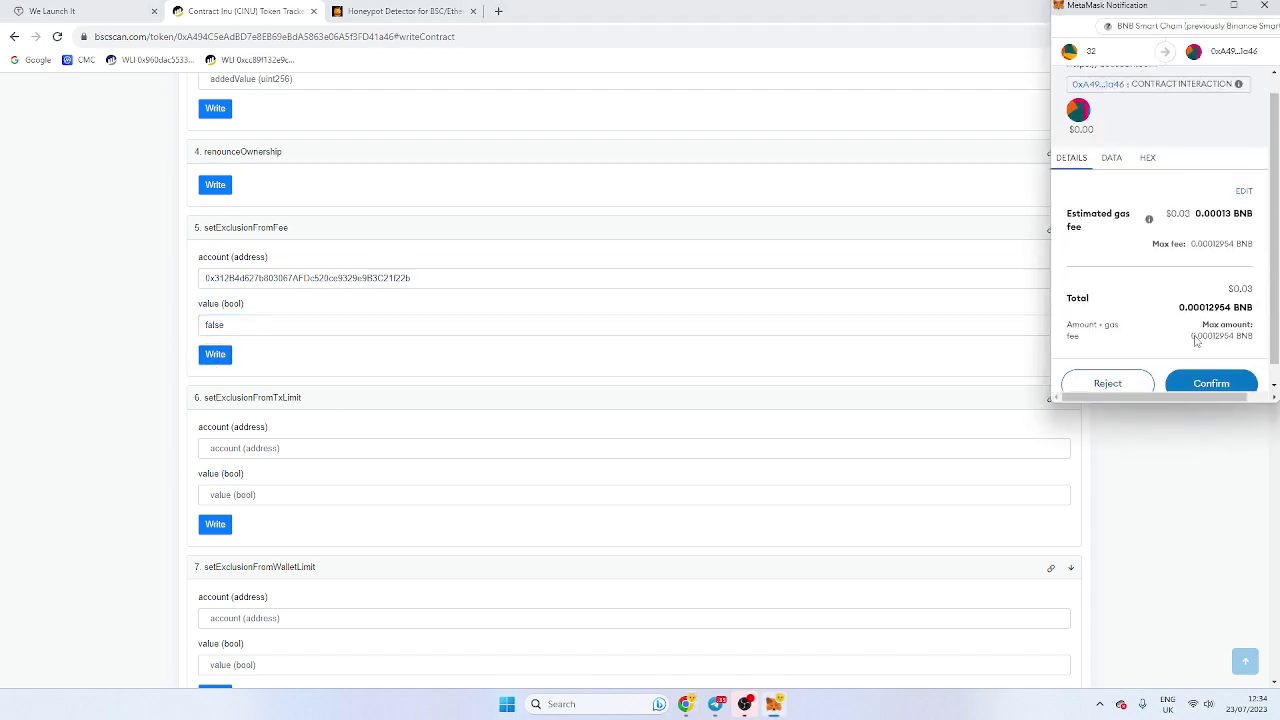
{"action": "left_click", "coordinate": [1131, 369]}
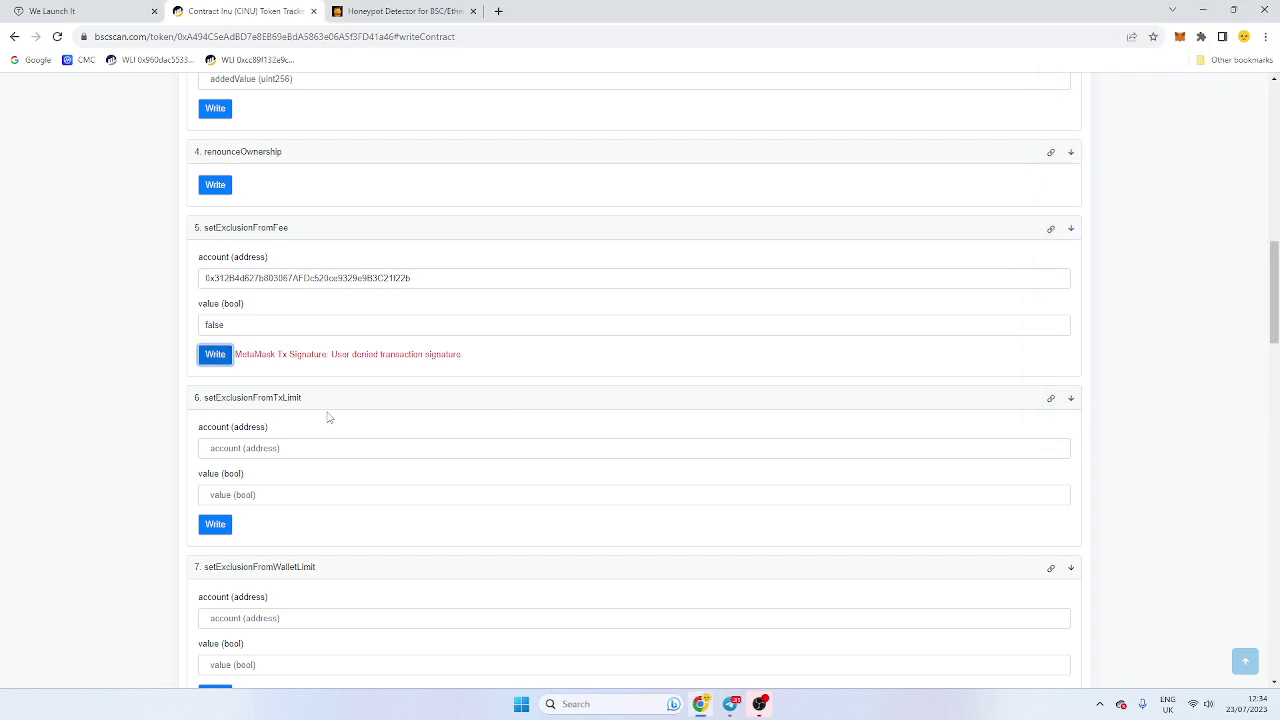
{"action": "scroll", "coordinate": [300, 360], "scroll_direction": "down", "scroll_amount": 1}
Step: Paste the wallet address into setExclusionFromTxLimit's account field and enter value true
{"action": "left_click", "coordinate": [375, 315]}
{"action": "key", "text": "ctrl+v"}
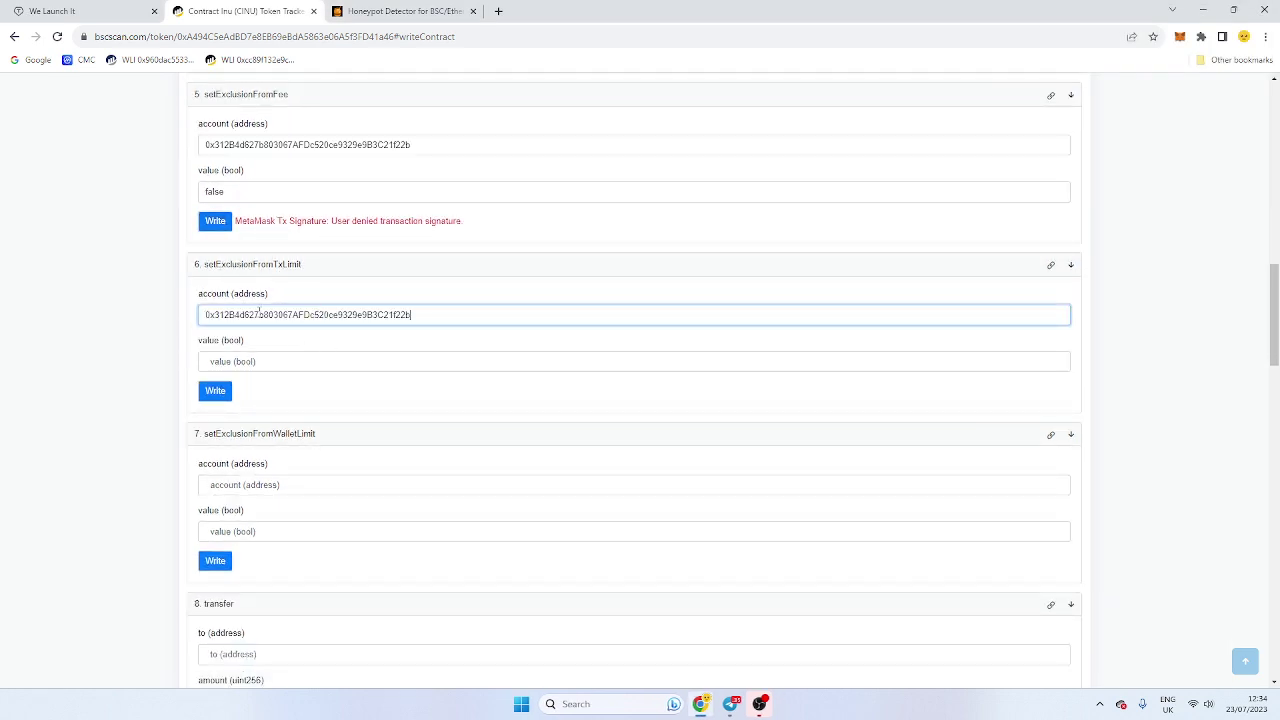
{"action": "key", "text": "Tab"}
{"action": "type", "text": "frue"}
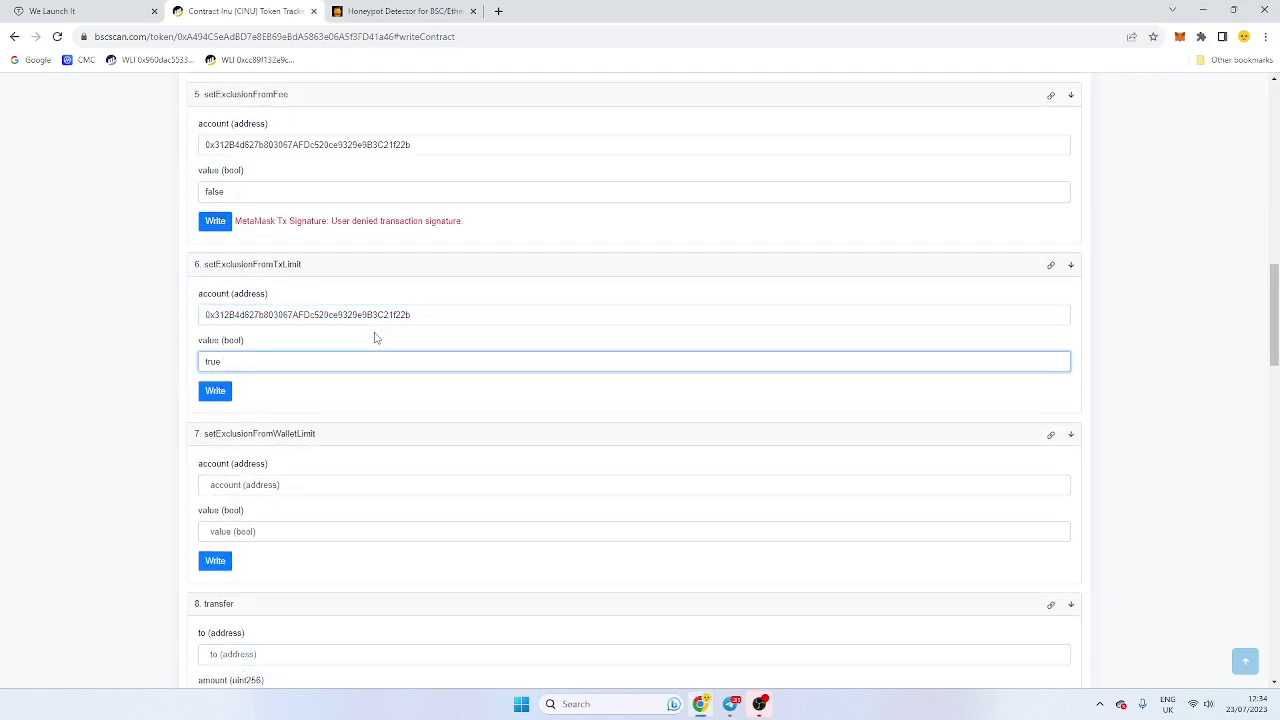
{"action": "scroll", "coordinate": [375, 338], "scroll_direction": "down", "scroll_amount": 1}
{"action": "left_click", "coordinate": [281, 351]}
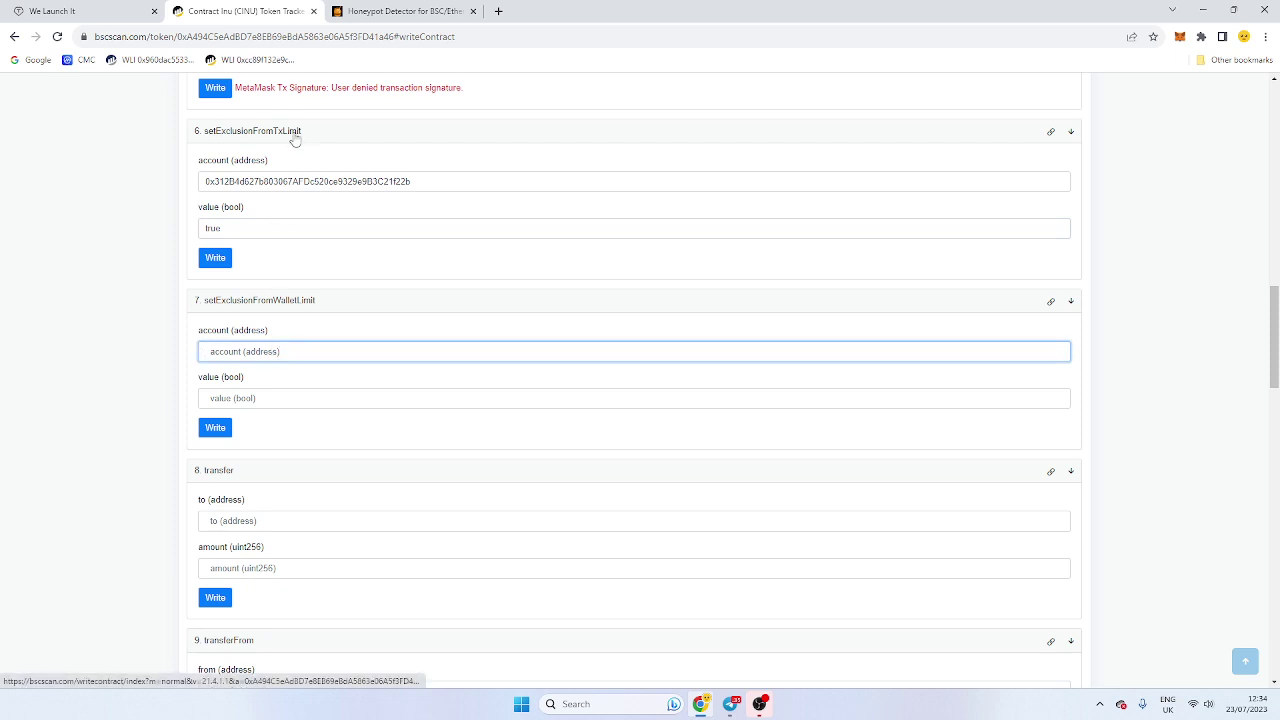
Step: Check CINU's 15.00 CINU buy limit and 7.6%/7.4% taxes on honeypot.is
{"action": "left_click", "coordinate": [385, 11]}
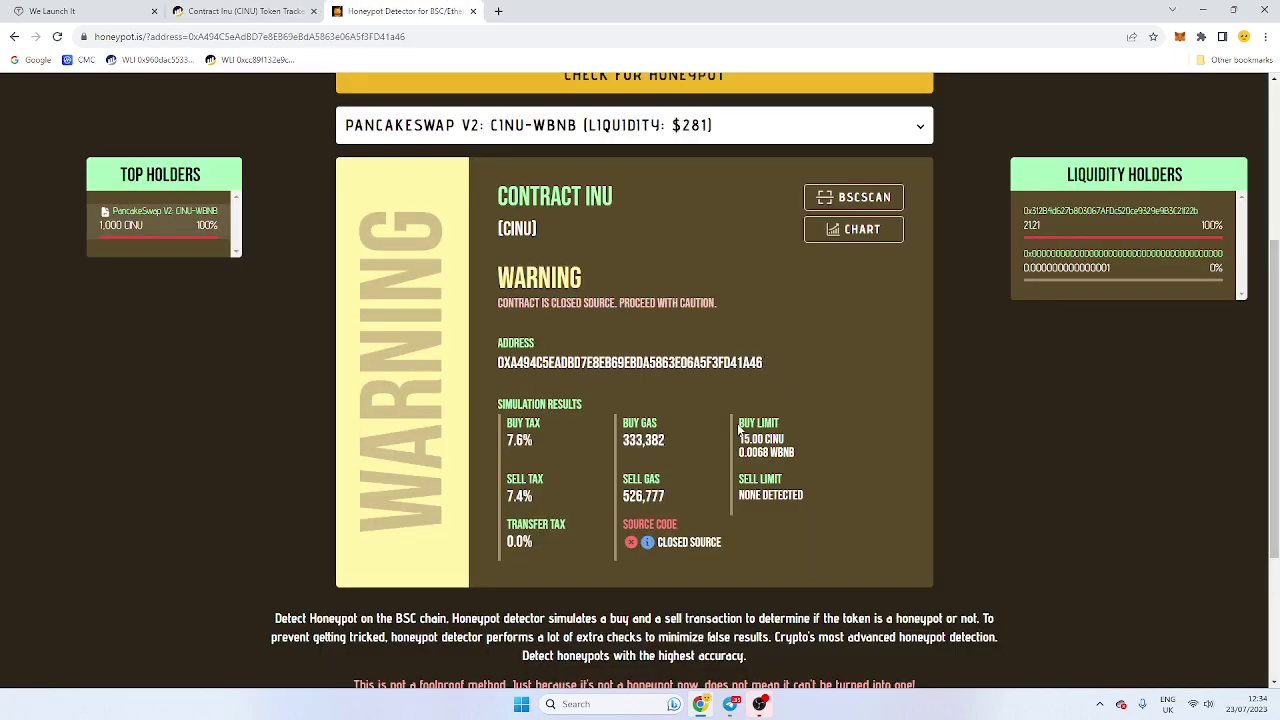
{"action": "left_click_drag", "start_coordinate": [738, 422], "coordinate": [784, 470]}
{"action": "left_click", "coordinate": [784, 470]}
{"action": "scroll", "coordinate": [775, 470], "scroll_direction": "up", "scroll_amount": 2}
{"action": "scroll", "coordinate": [770, 464], "scroll_direction": "down", "scroll_amount": 3}
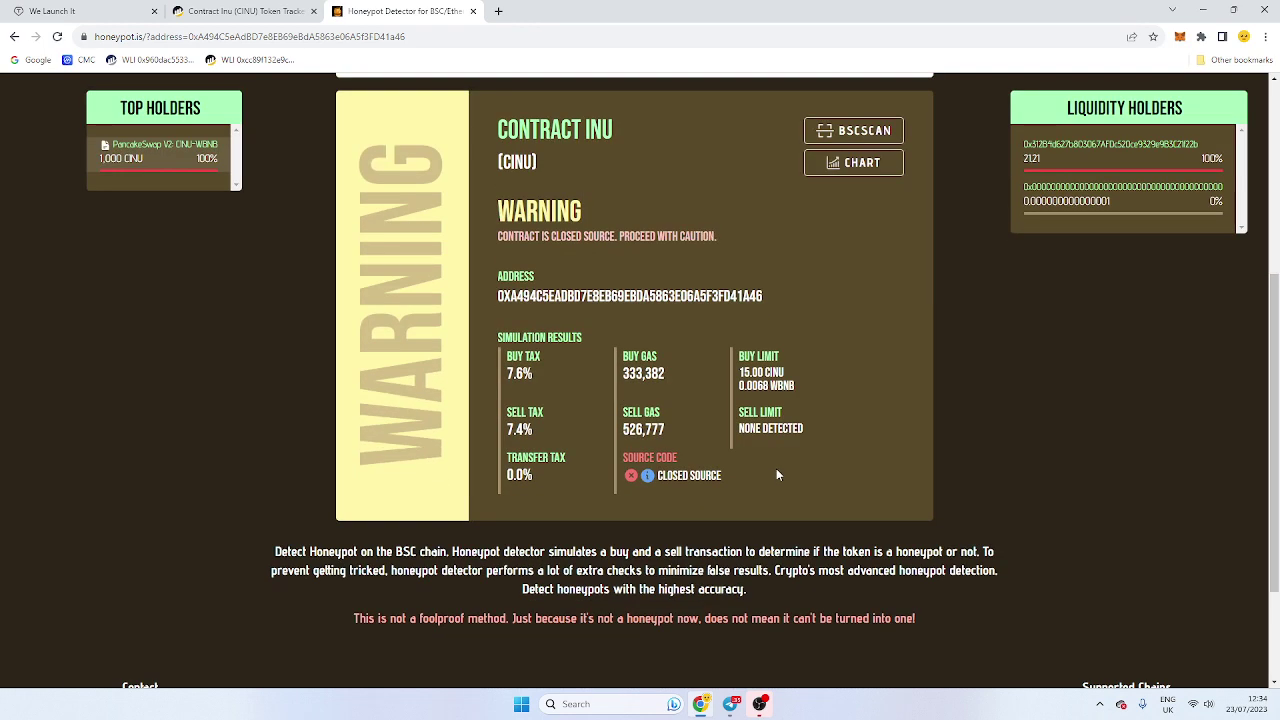
Step: Paste the wallet address into setExclusionFromWalletLimit's account field and set its value to false
{"action": "left_click", "coordinate": [215, 11]}
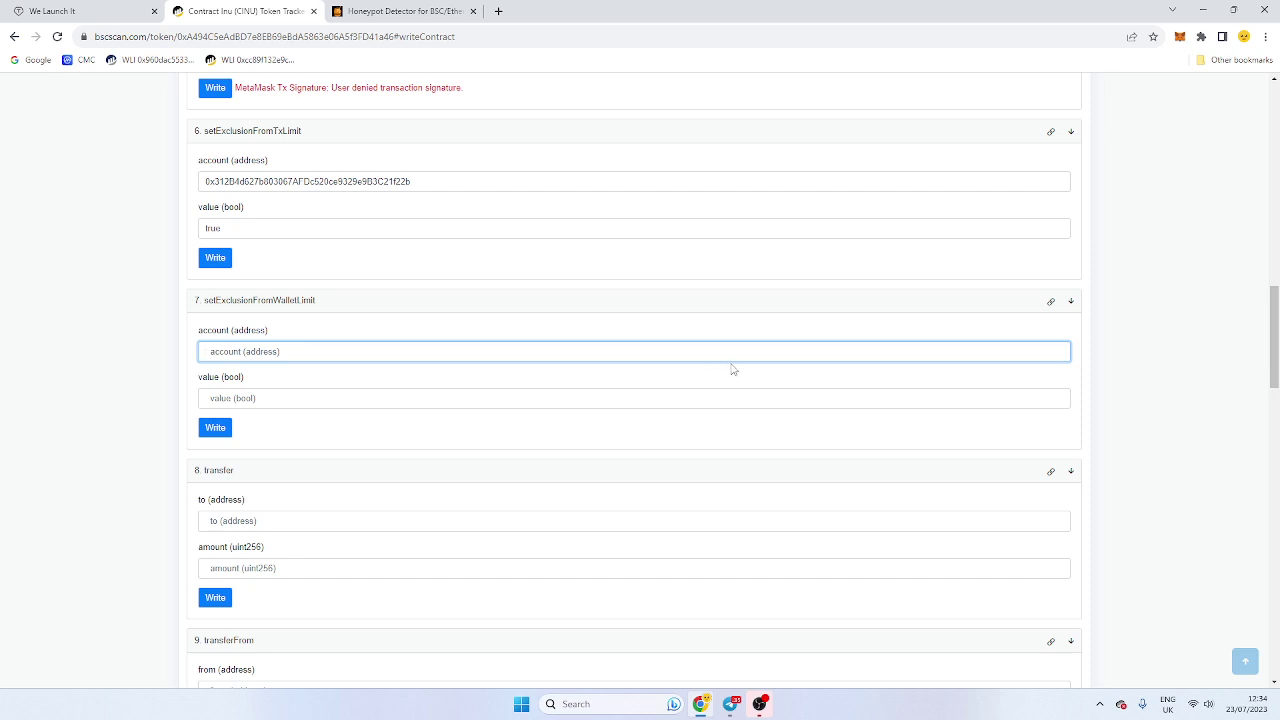
{"action": "type", "text": "0x312B4d627b803067AFDc520ce9329e9B3C21f22b"}
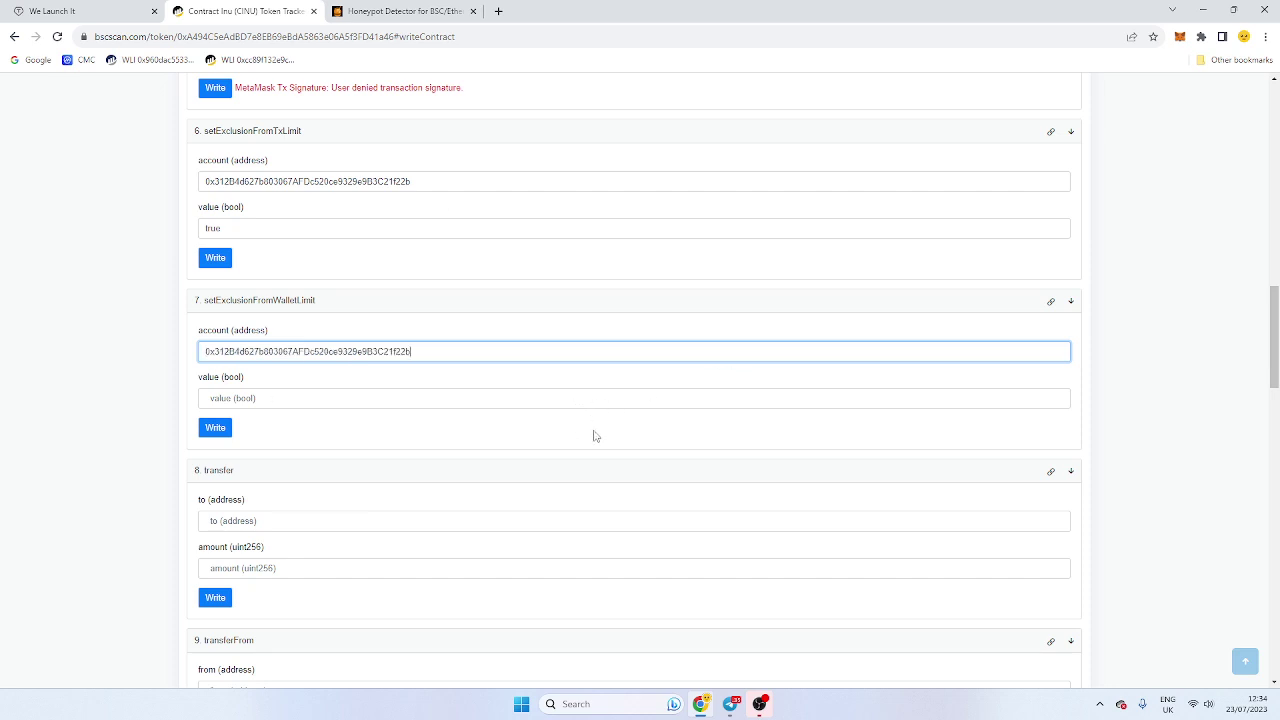
{"action": "key", "text": "Tab"}
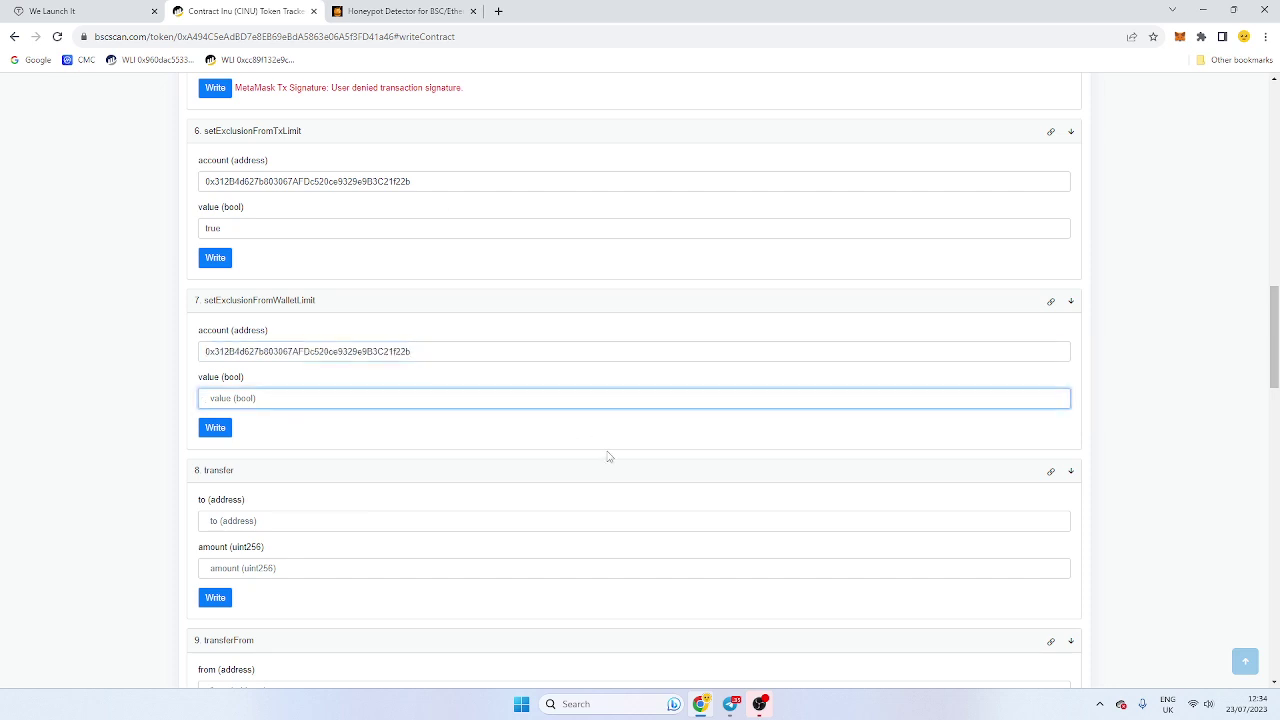
{"action": "type", "text": "true"}
{"action": "left_click", "coordinate": [152, 383]}
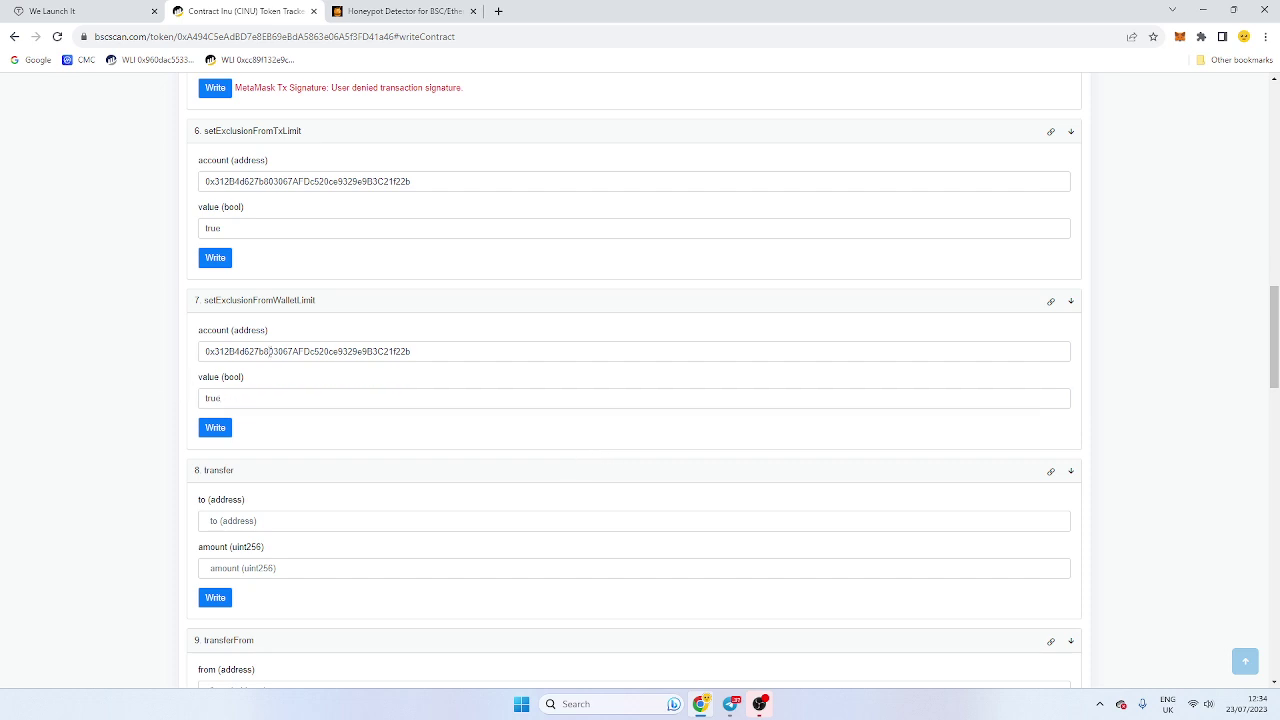
{"action": "key", "text": "Tab"}
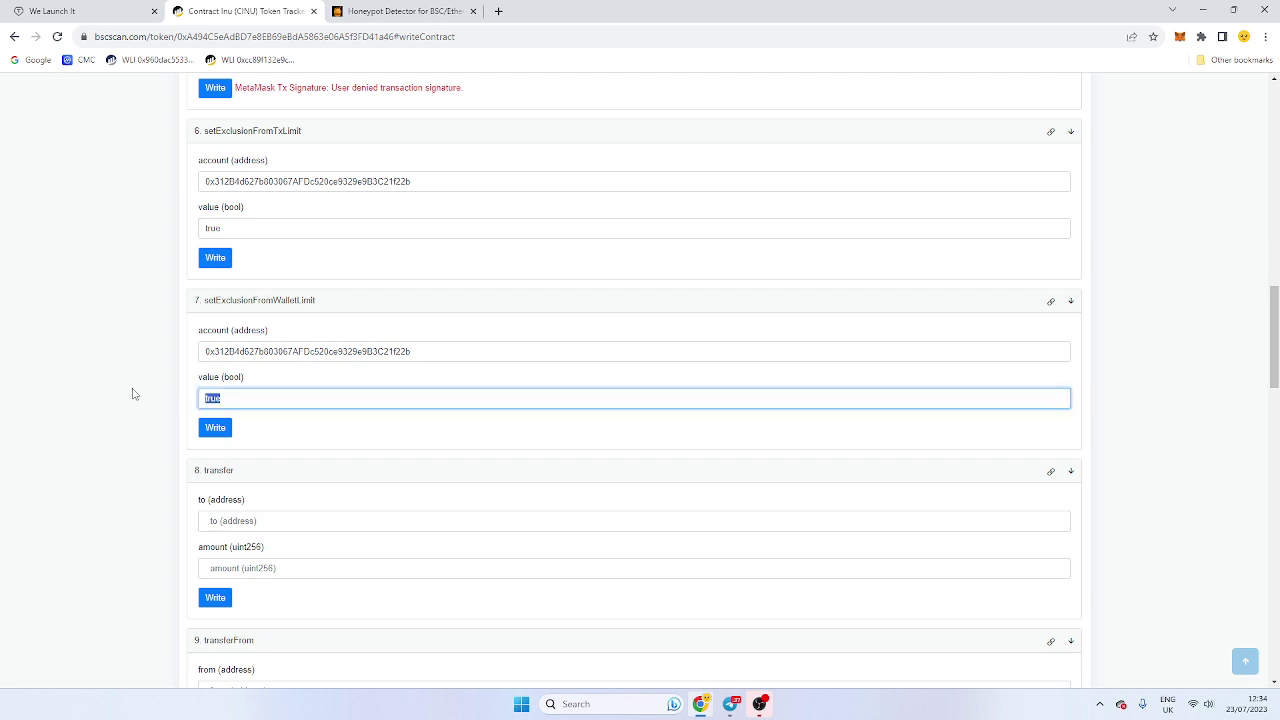
{"action": "type", "text": "false"}
{"action": "left_click", "coordinate": [133, 393]}
Step: Paste the wallet address into transferOwnership's newOwner field
{"action": "scroll", "coordinate": [355, 415], "scroll_direction": "down", "scroll_amount": 3}
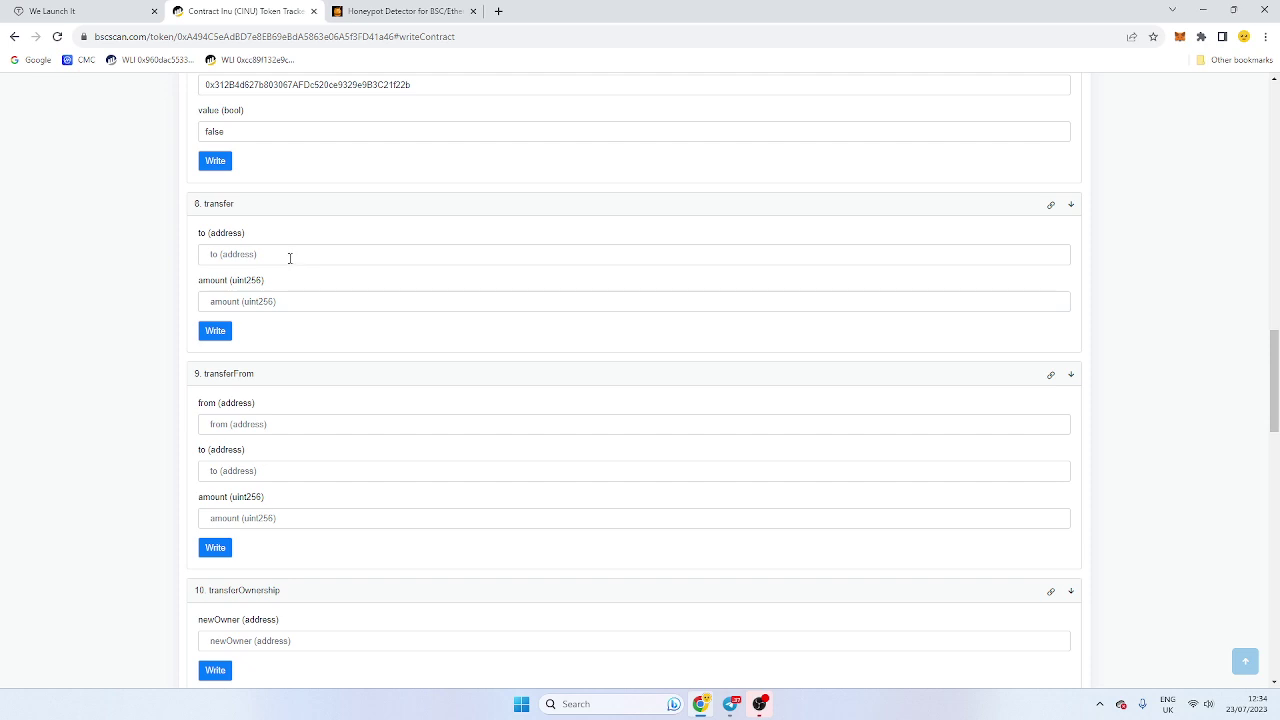
{"action": "scroll", "coordinate": [357, 470], "scroll_direction": "down", "scroll_amount": 2}
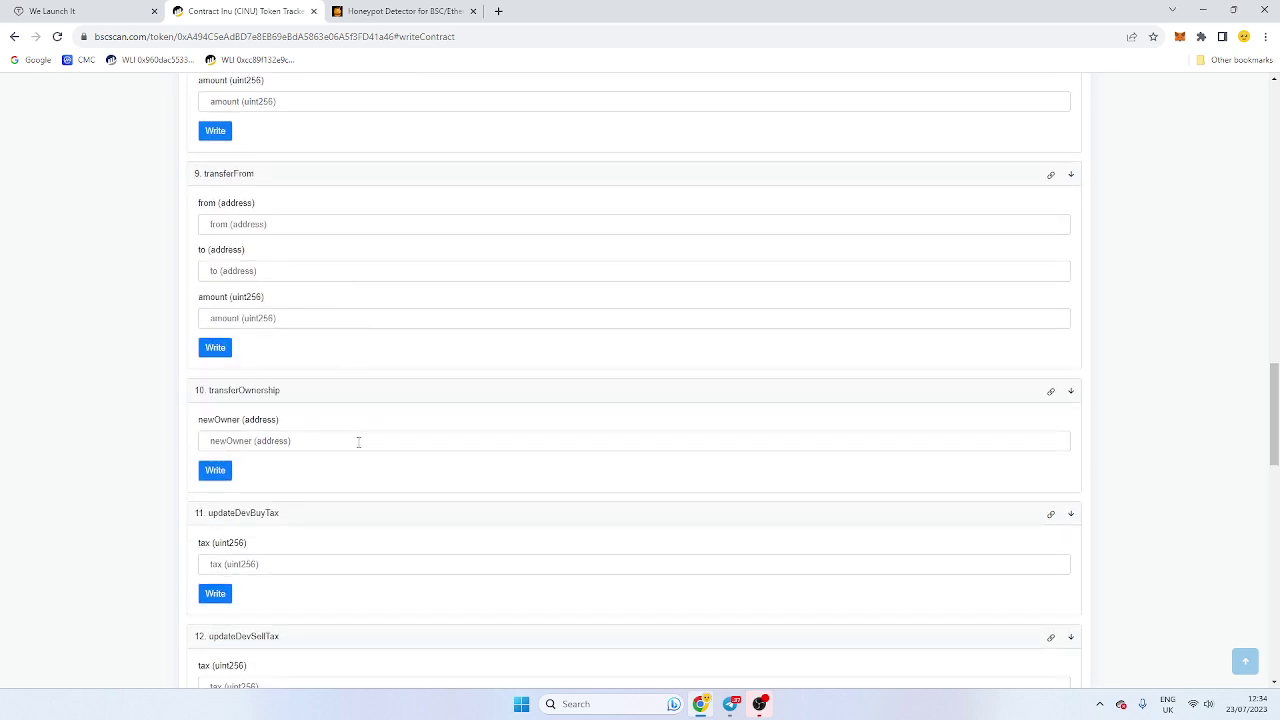
{"action": "left_click", "coordinate": [358, 441]}
{"action": "scroll", "coordinate": [451, 386], "scroll_direction": "down", "scroll_amount": 1}
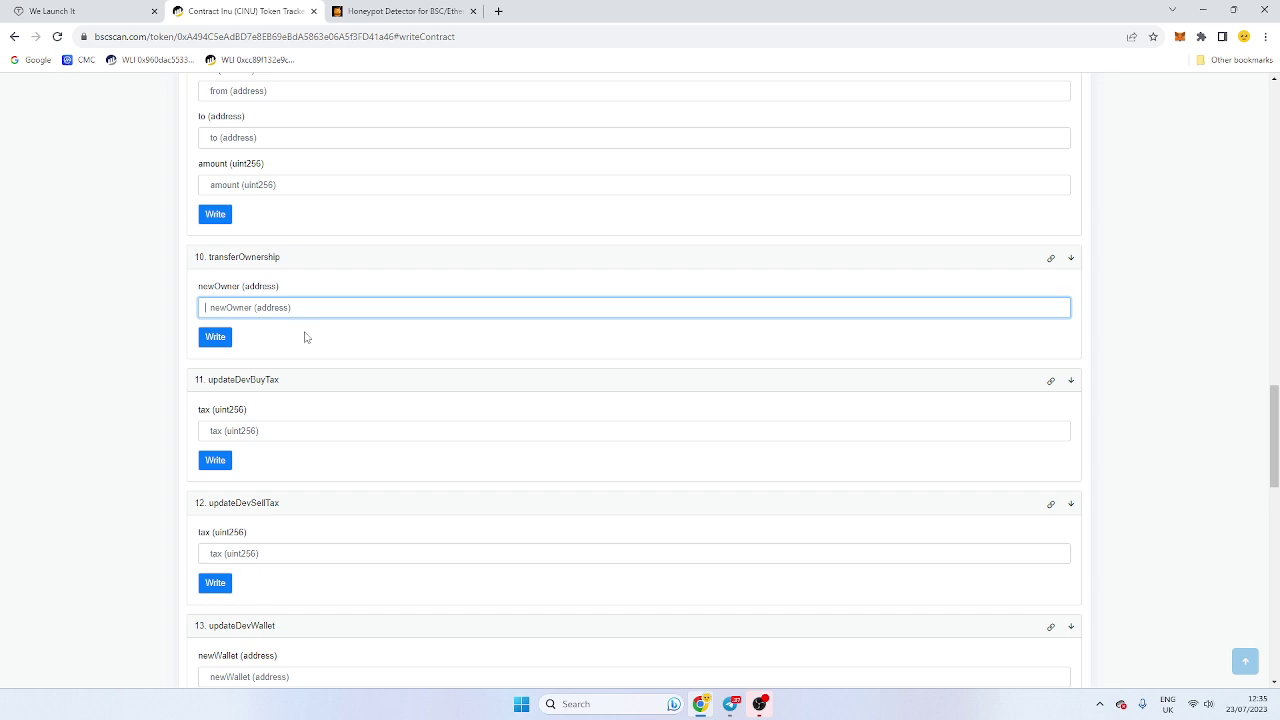
{"action": "type", "text": "0x312B4d627b803067AFDc520ce9329e9B3C21f22b"}
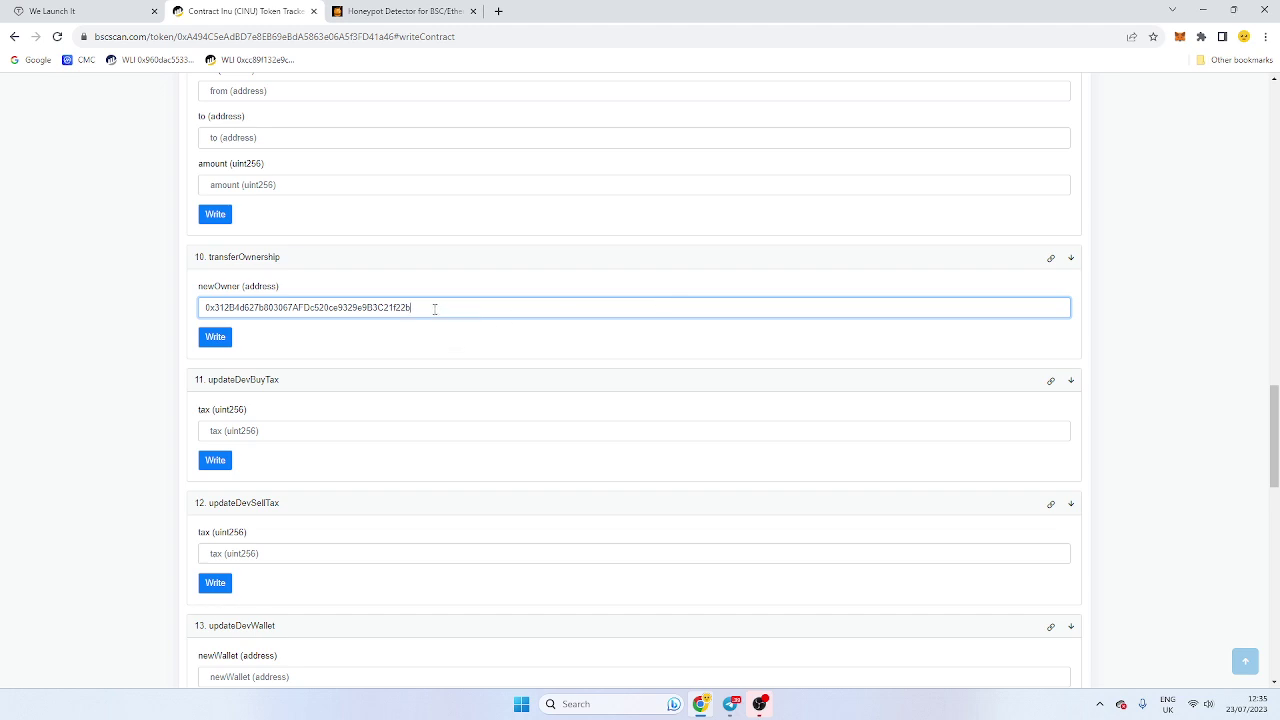
{"action": "left_click_drag", "start_coordinate": [434, 309], "coordinate": [4, 335]}
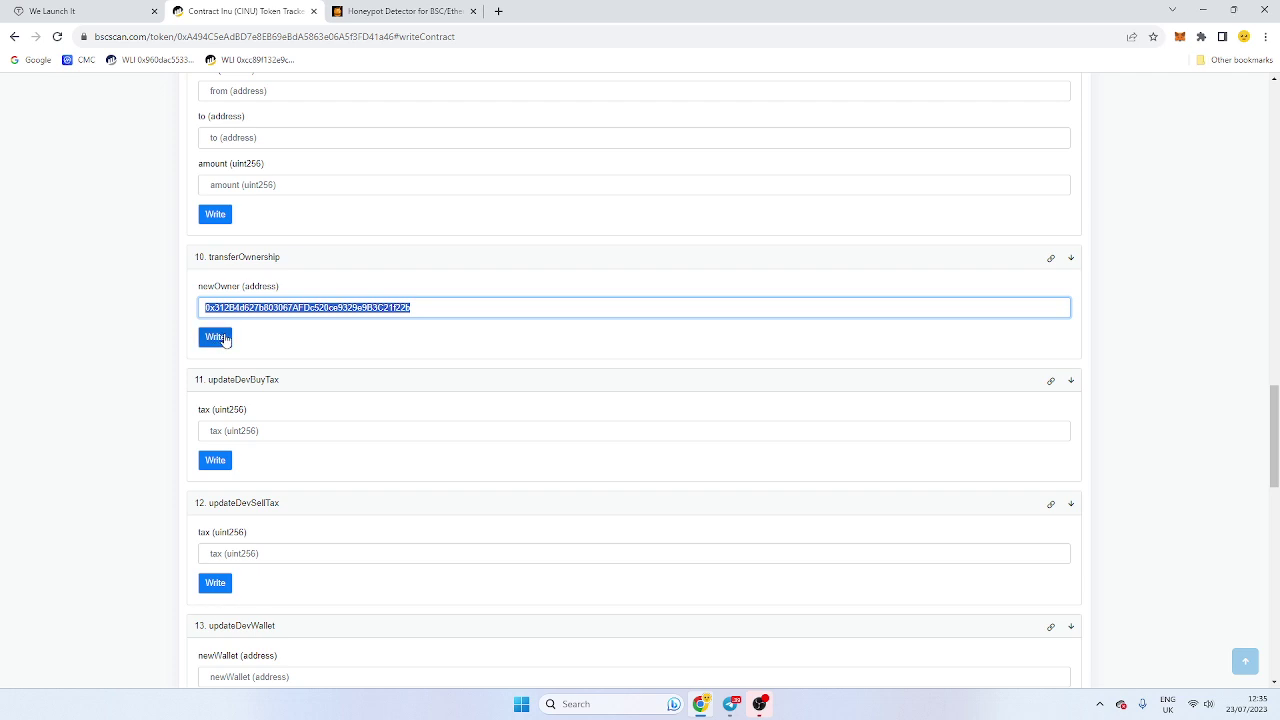
Step: Paste the wallet address into updateDevWallet's newWallet field, then view the We Launch It form
{"action": "scroll", "coordinate": [371, 397], "scroll_direction": "down", "scroll_amount": 1}
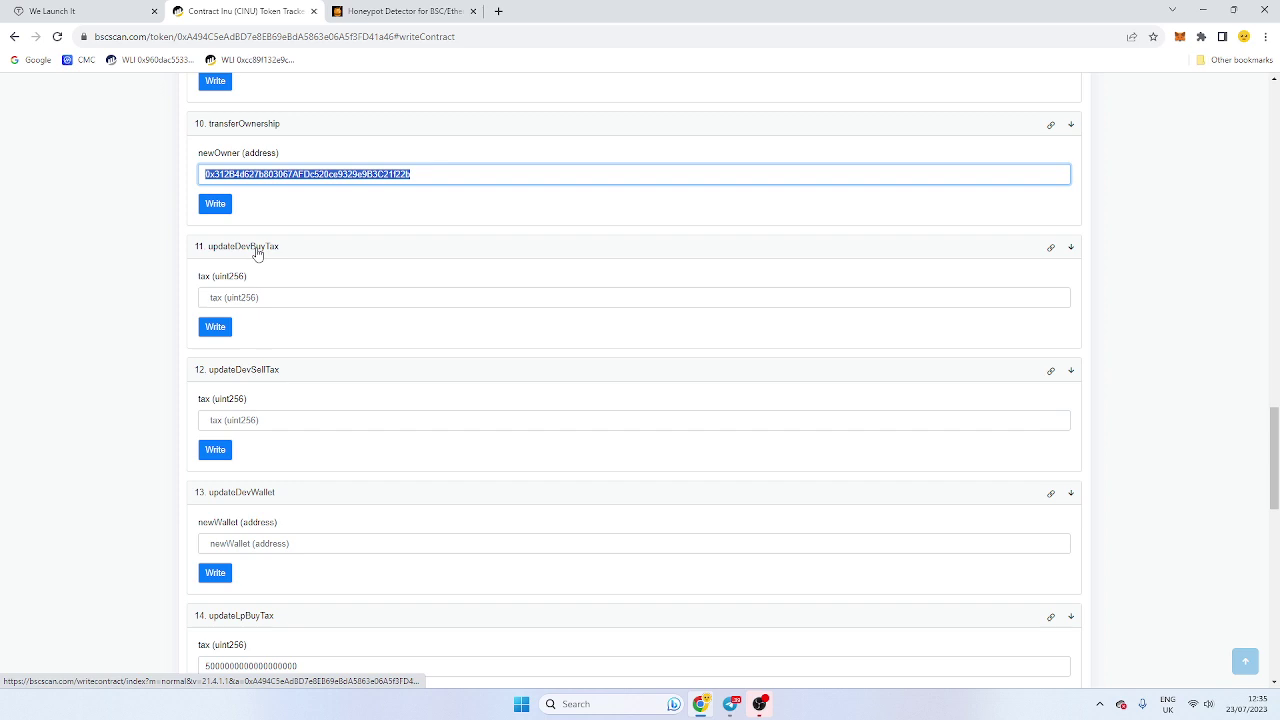
{"action": "scroll", "coordinate": [263, 370], "scroll_direction": "down", "scroll_amount": 1}
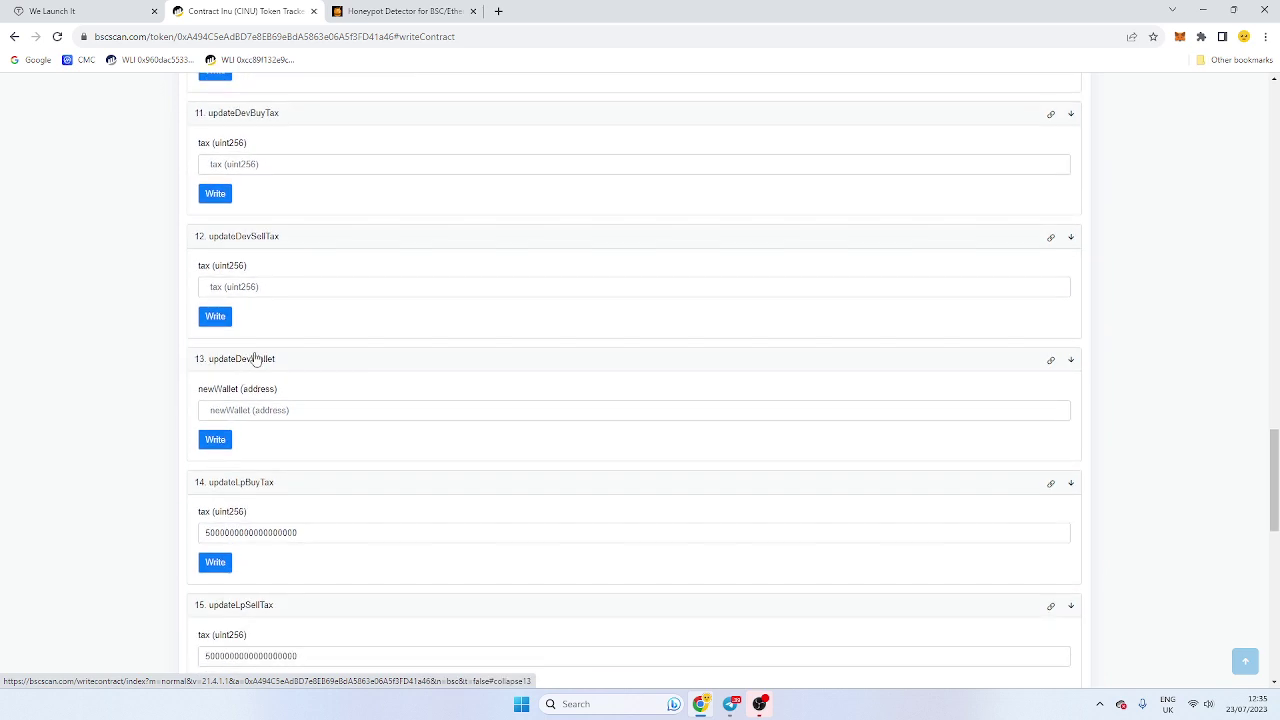
{"action": "scroll", "coordinate": [255, 368], "scroll_direction": "down", "scroll_amount": 1}
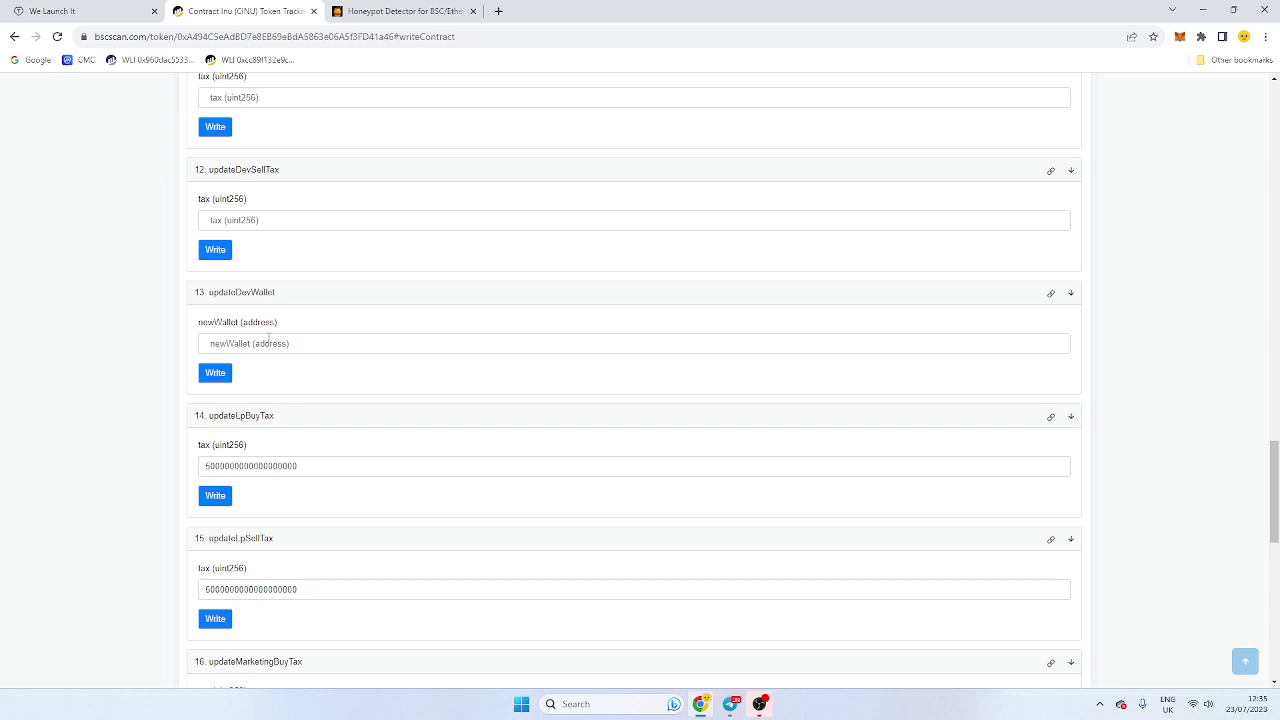
{"action": "left_click", "coordinate": [268, 340]}
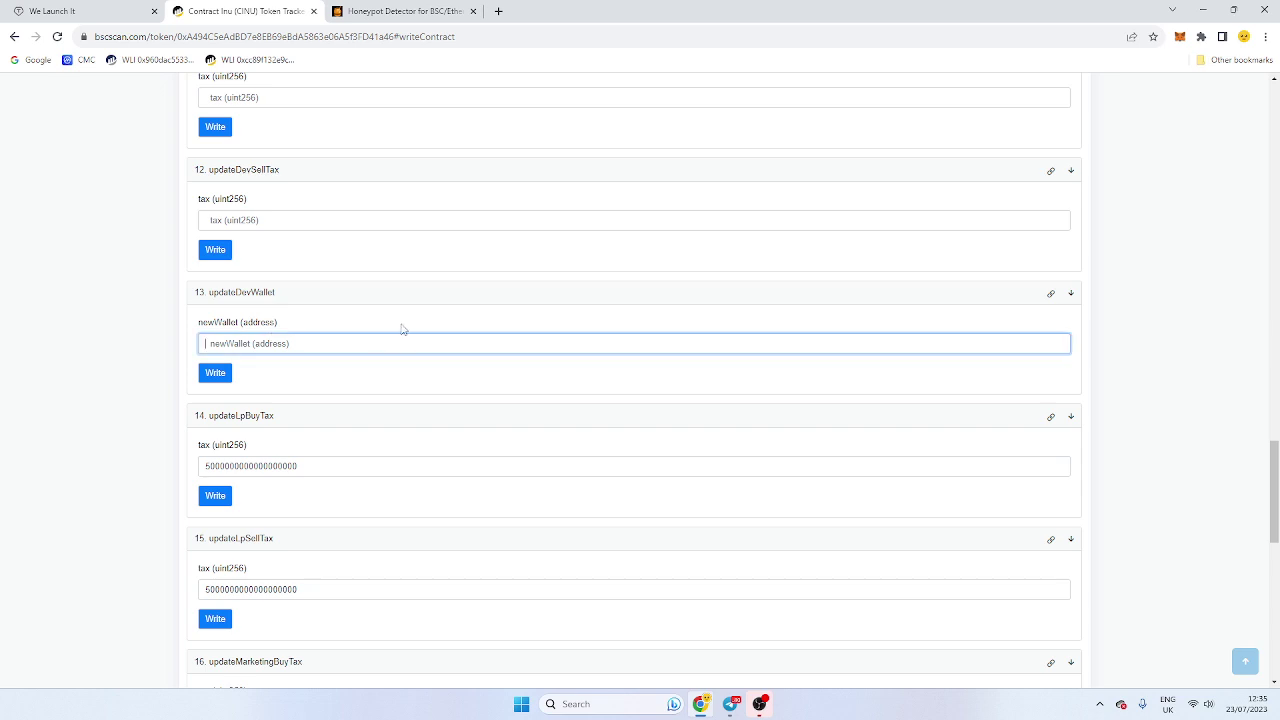
{"action": "type", "text": "0x312D4d627b803067AFDc520ce9329e9B3C21f22b"}
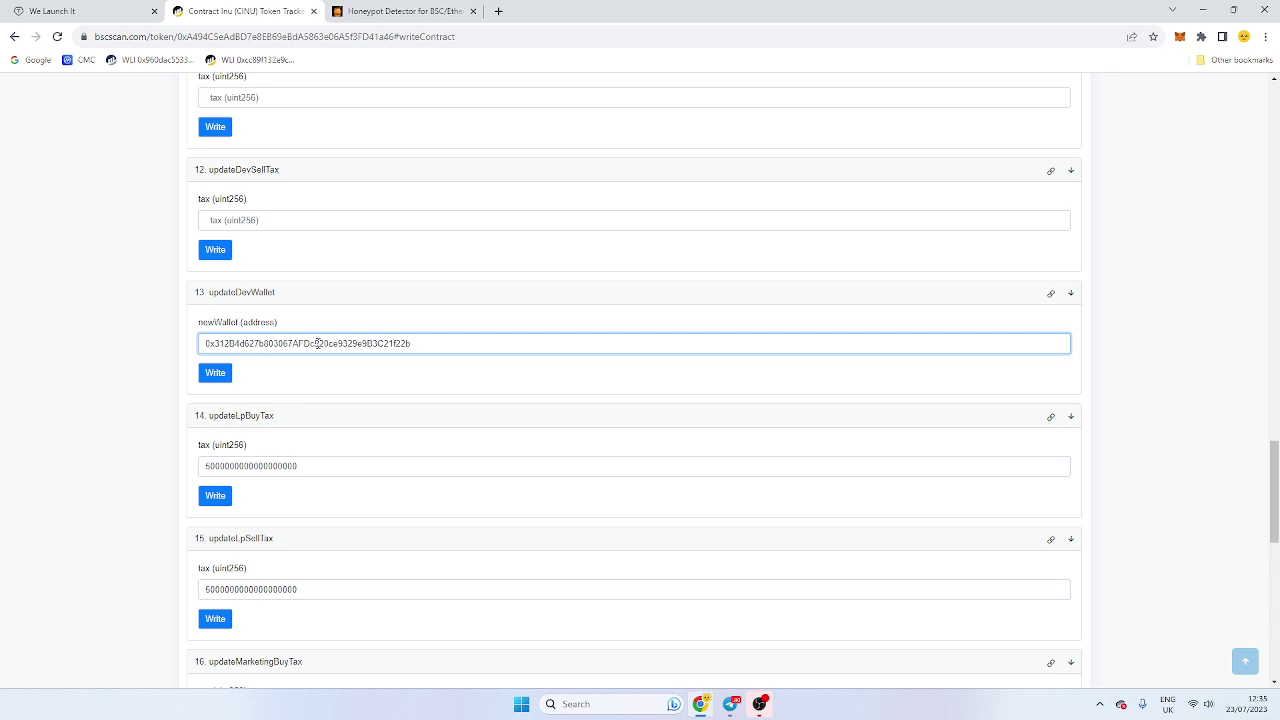
{"action": "scroll", "coordinate": [254, 286], "scroll_direction": "down", "scroll_amount": 2}
{"action": "left_click", "coordinate": [72, 12]}
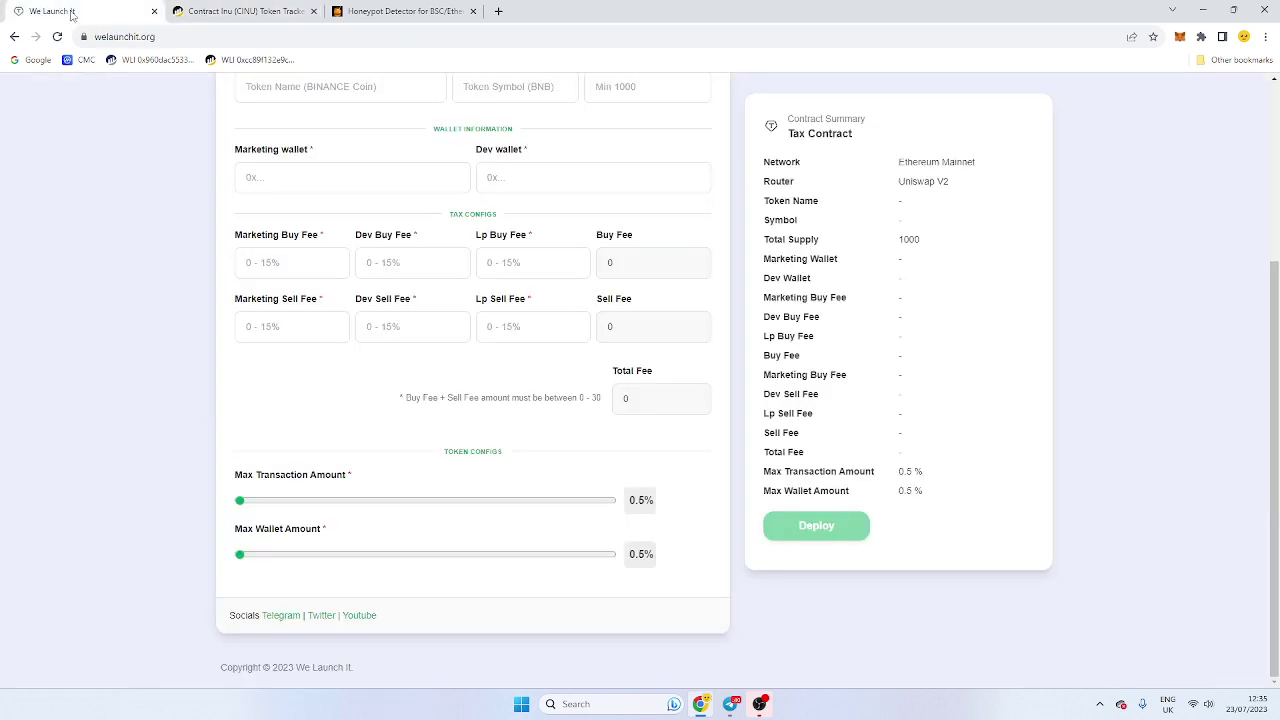
{"action": "scroll", "coordinate": [345, 351], "scroll_direction": "up", "scroll_amount": 2}
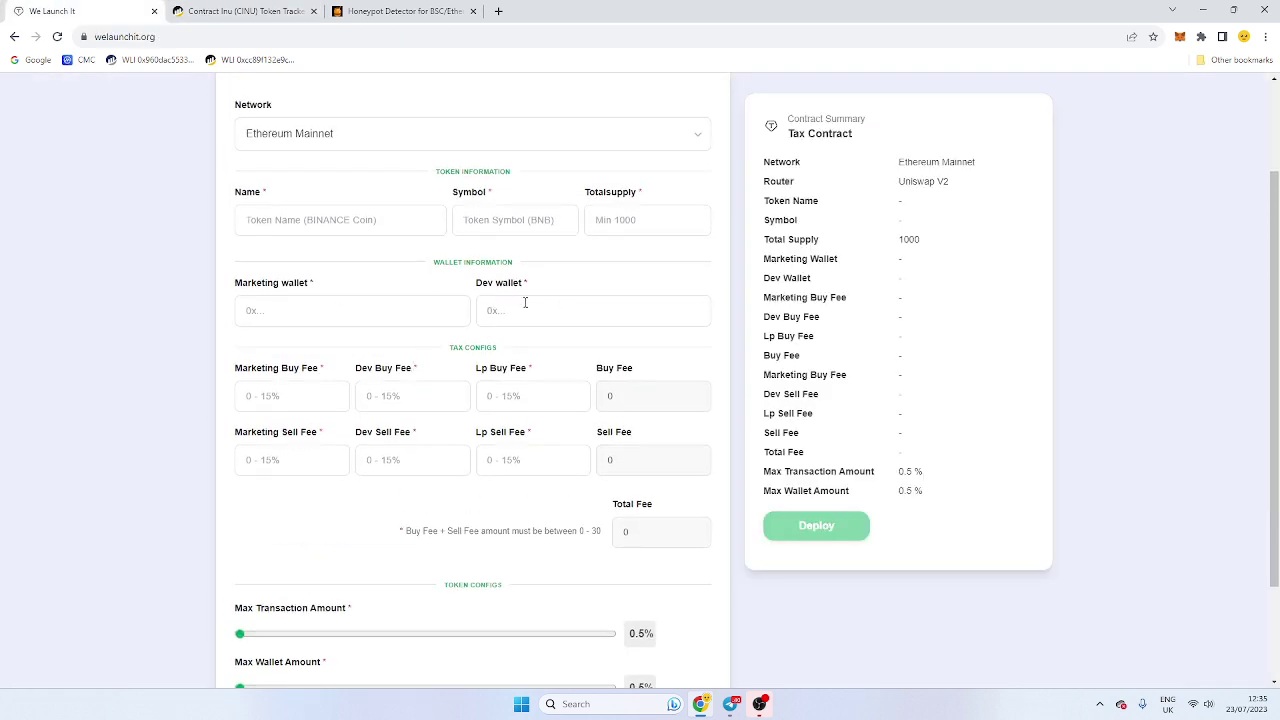
Step: Paste the connected wallet address into updateMarketingWallet's newWallet field
{"action": "left_click", "coordinate": [240, 11]}
{"action": "scroll", "coordinate": [403, 318], "scroll_direction": "down", "scroll_amount": 2}
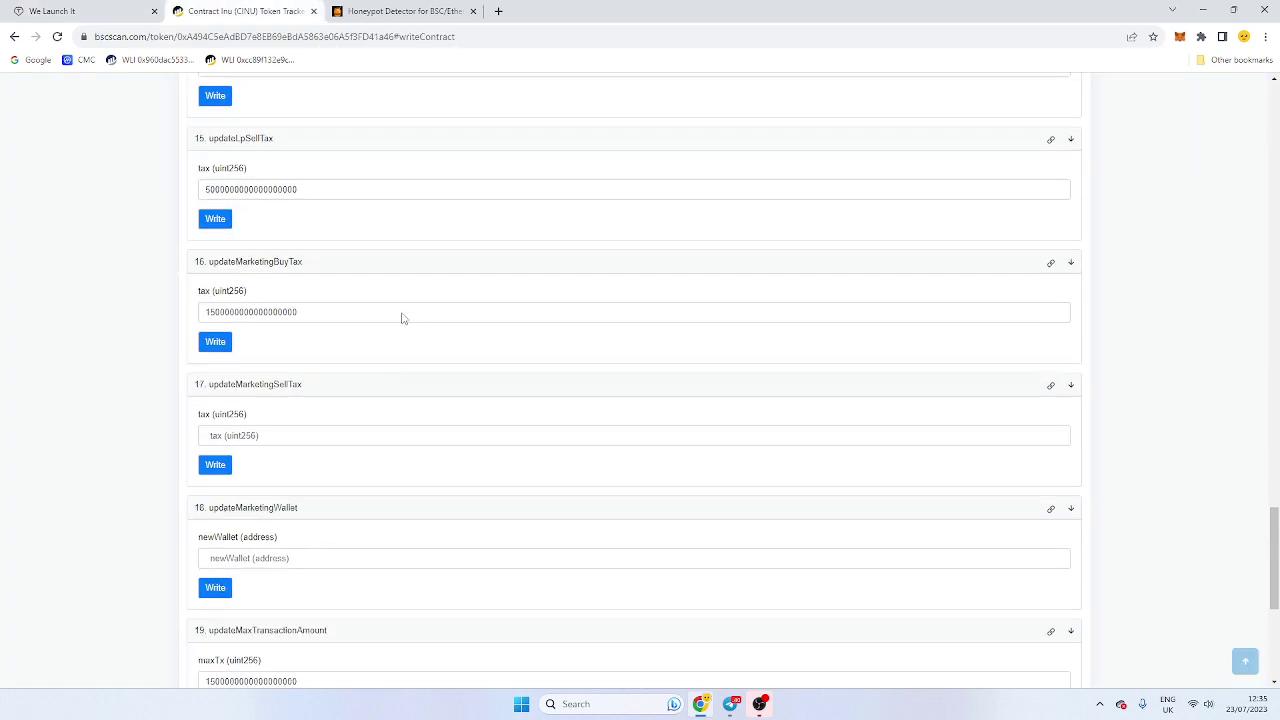
{"action": "scroll", "coordinate": [398, 337], "scroll_direction": "down", "scroll_amount": 2}
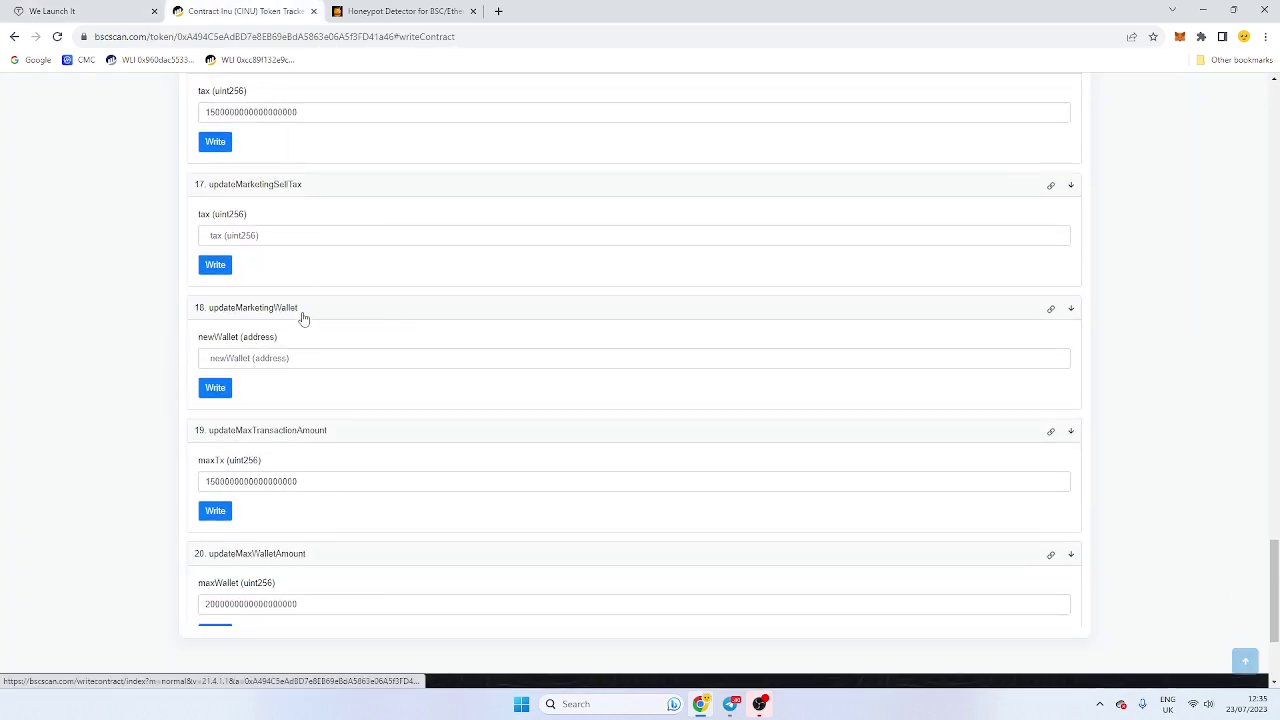
{"action": "scroll", "coordinate": [303, 318], "scroll_direction": "down", "scroll_amount": 2}
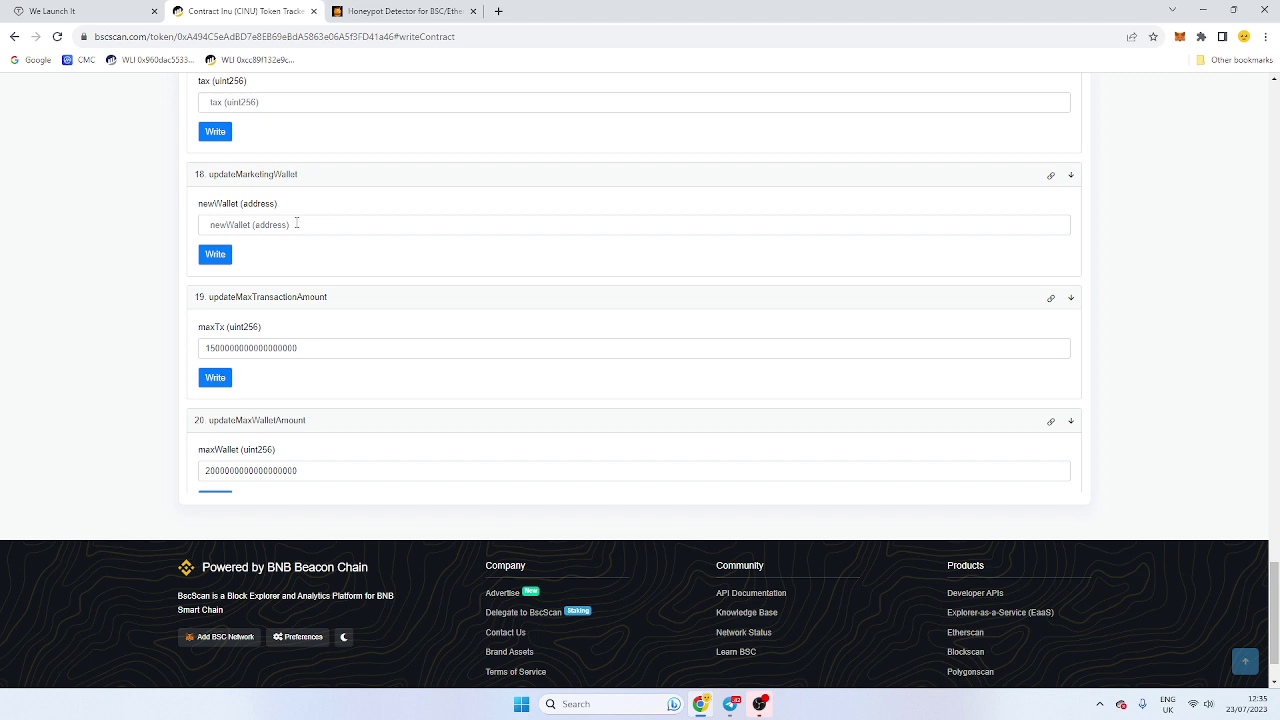
{"action": "left_click", "coordinate": [296, 223]}
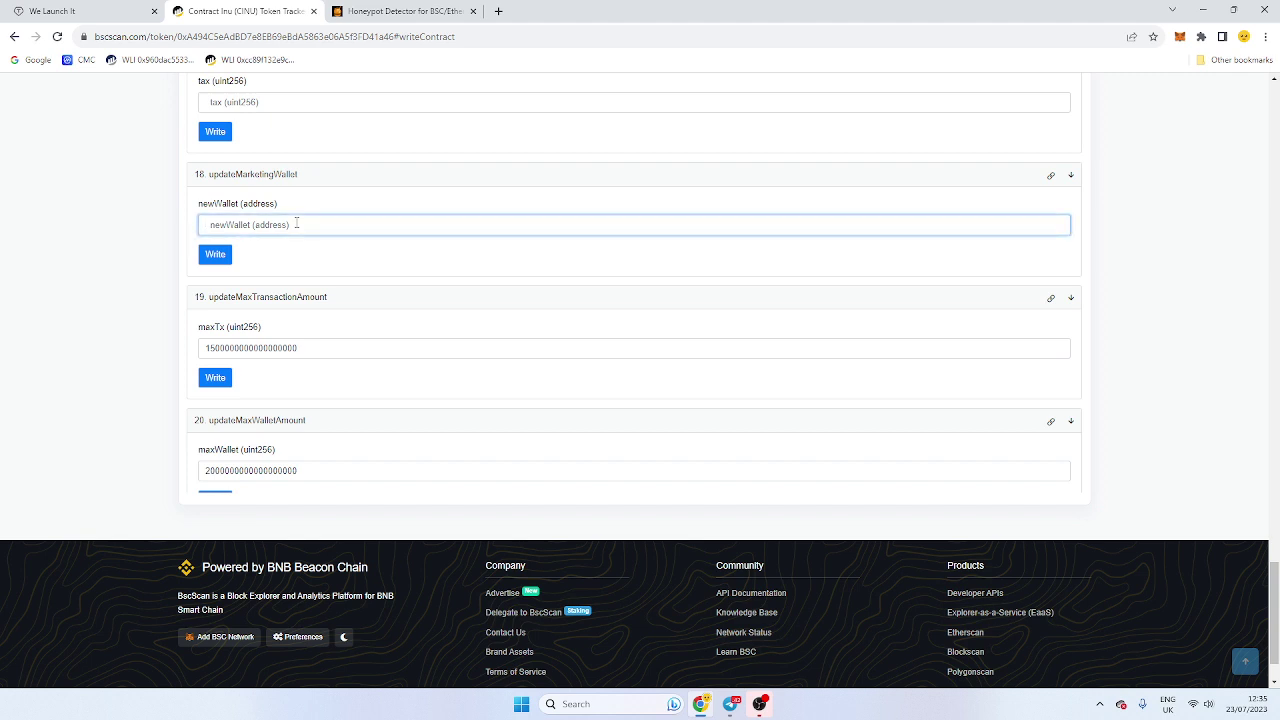
{"action": "type", "text": "0x312B4d627b803067AFDc520ce9329e9B3C21f22b"}
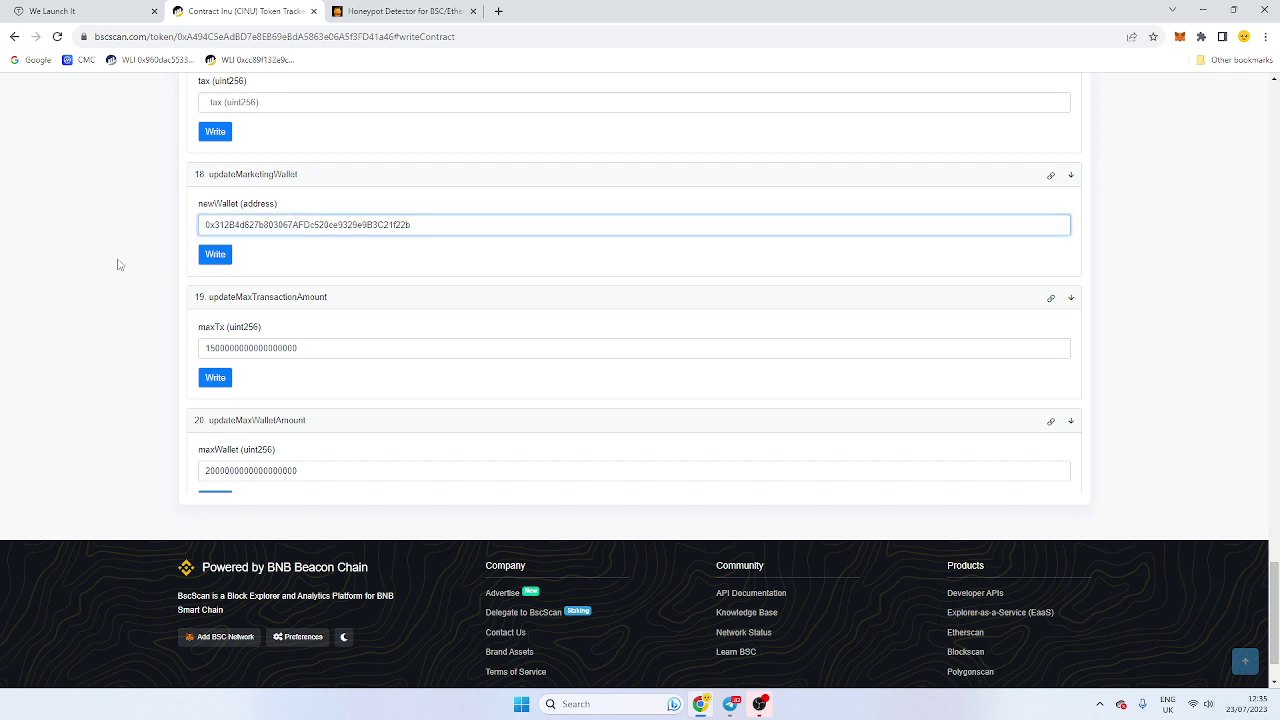
{"action": "left_click", "coordinate": [121, 265]}
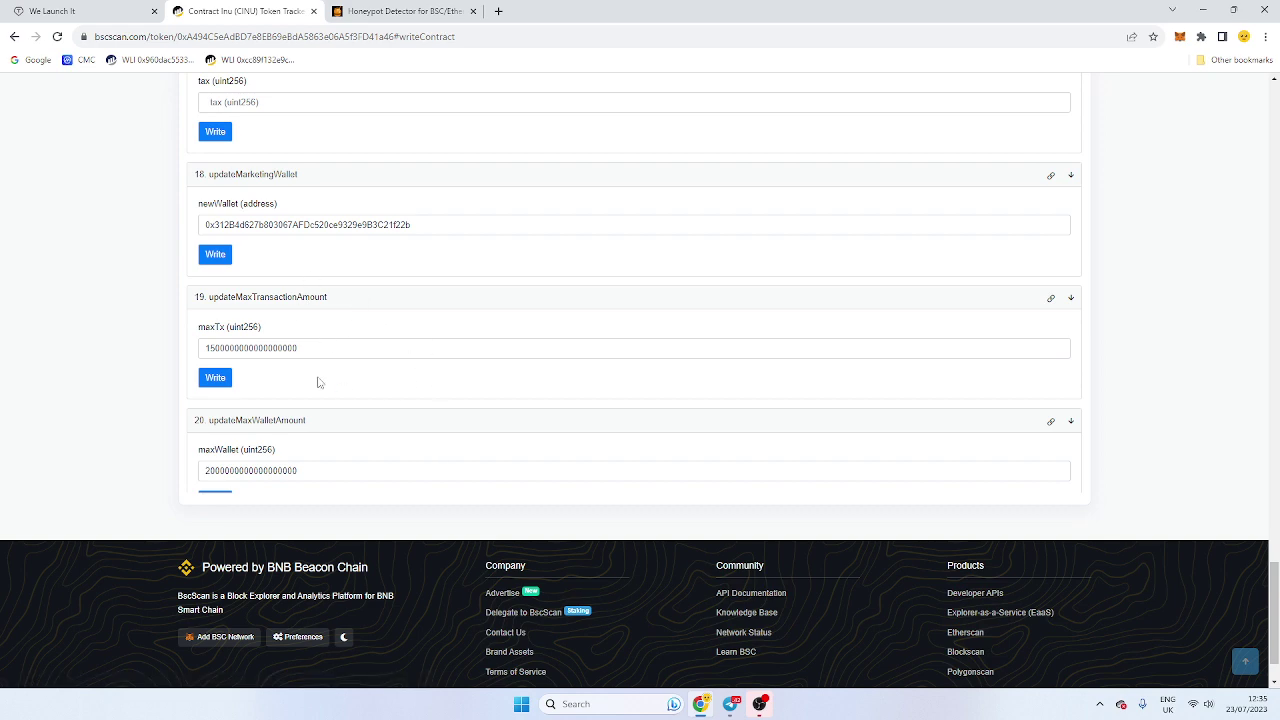
{"action": "scroll", "coordinate": [403, 399], "scroll_direction": "up", "scroll_amount": 20}
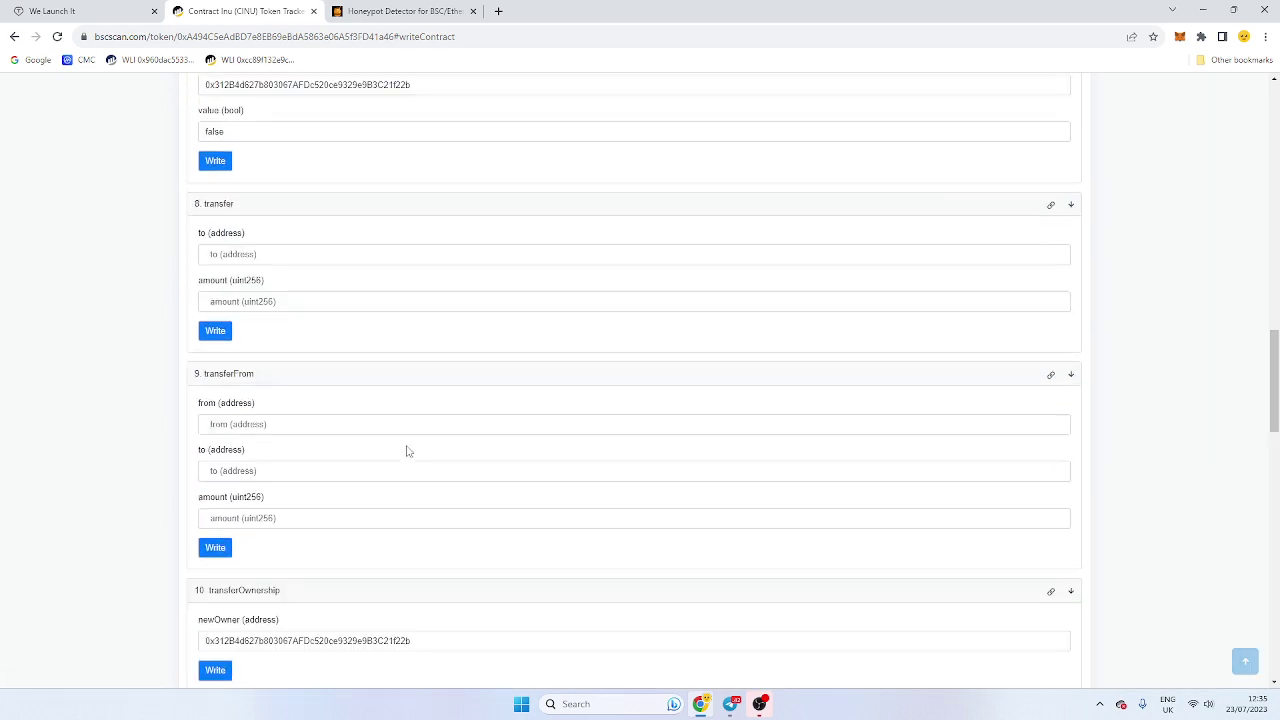
{"action": "scroll", "coordinate": [411, 449], "scroll_direction": "up", "scroll_amount": 3}
{"action": "scroll", "coordinate": [413, 446], "scroll_direction": "down", "scroll_amount": 7}
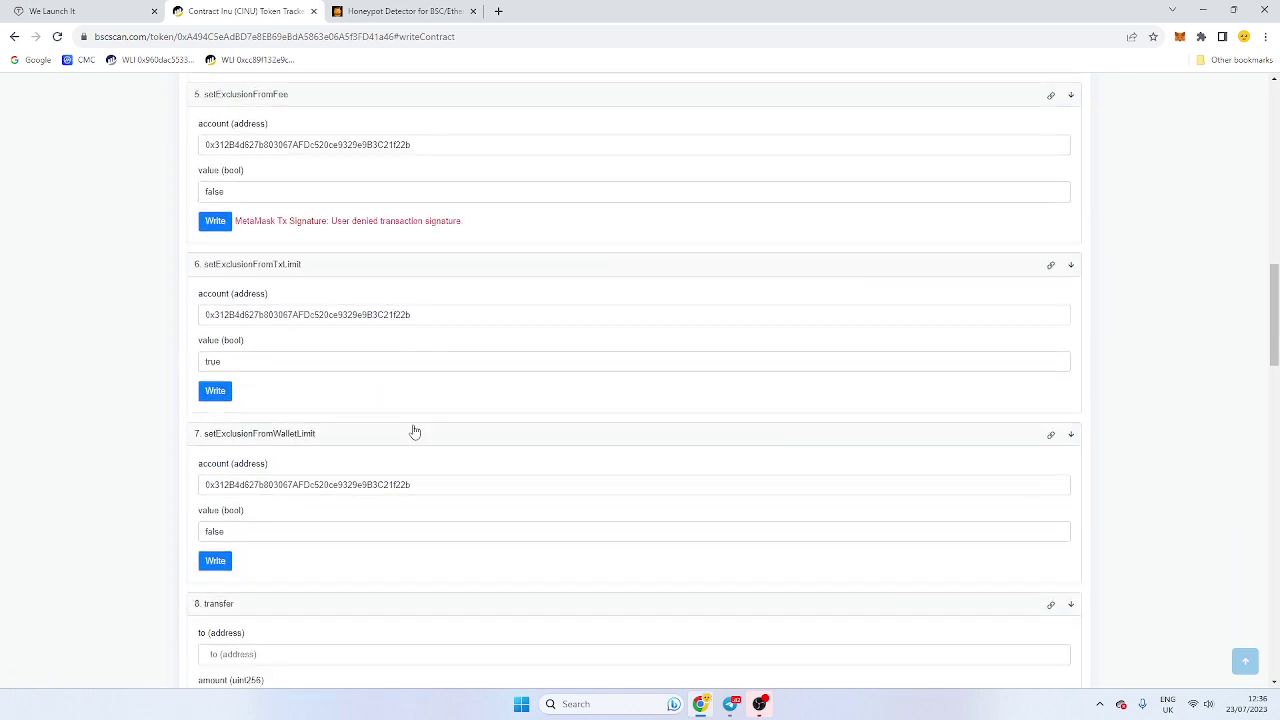
{"action": "scroll", "coordinate": [410, 446], "scroll_direction": "down", "scroll_amount": 15}
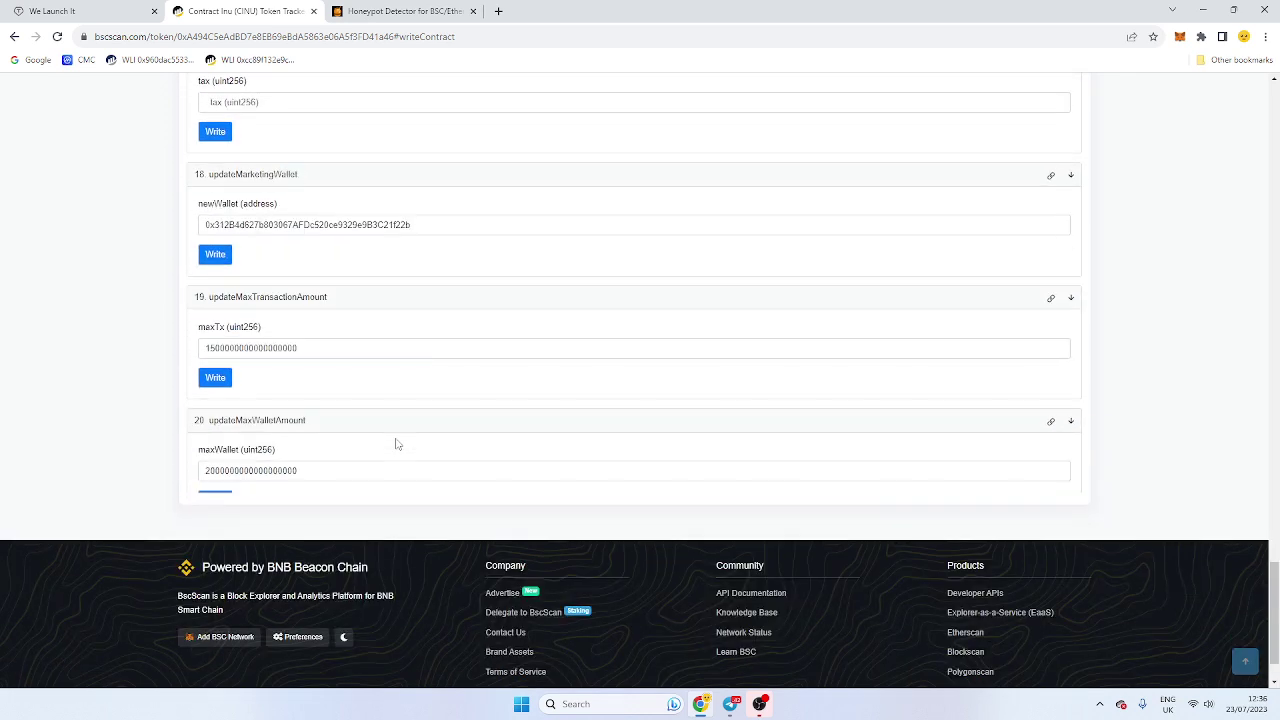
{"action": "left_click", "coordinate": [311, 347]}
{"action": "key", "text": "BackSpace"}
{"action": "key", "text": "BackSpace"}
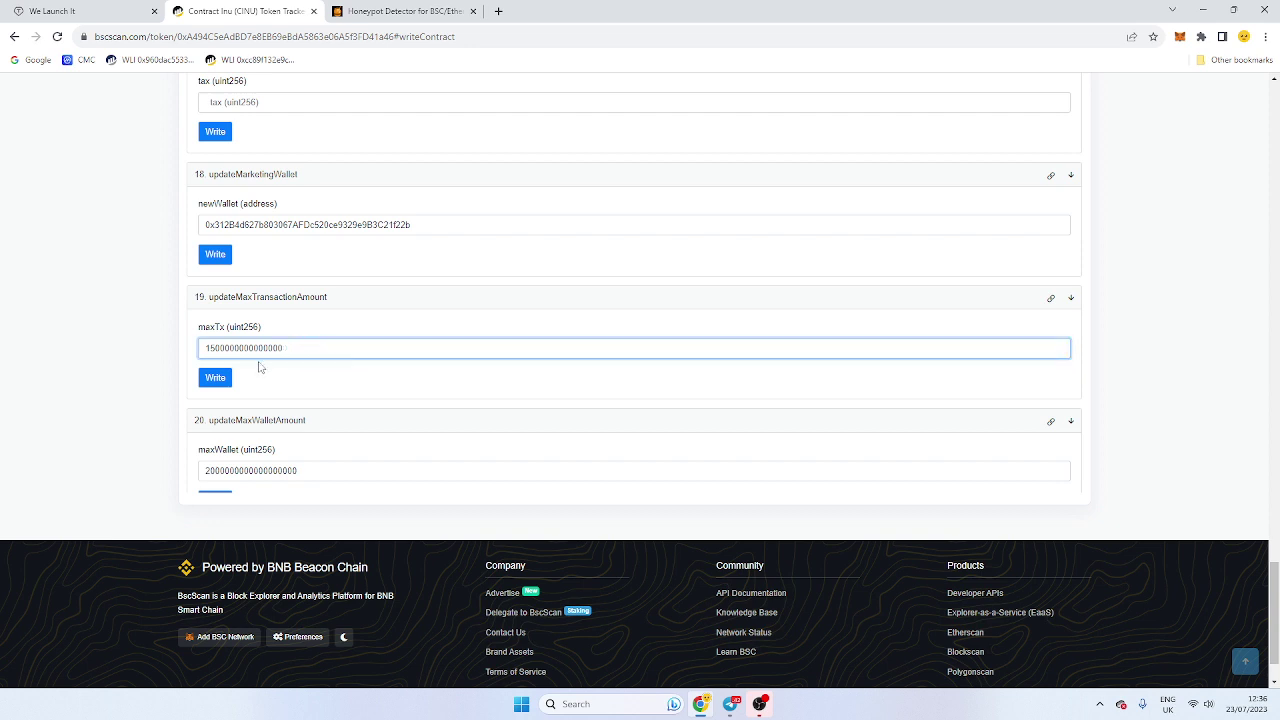
{"action": "left_click", "coordinate": [216, 377]}
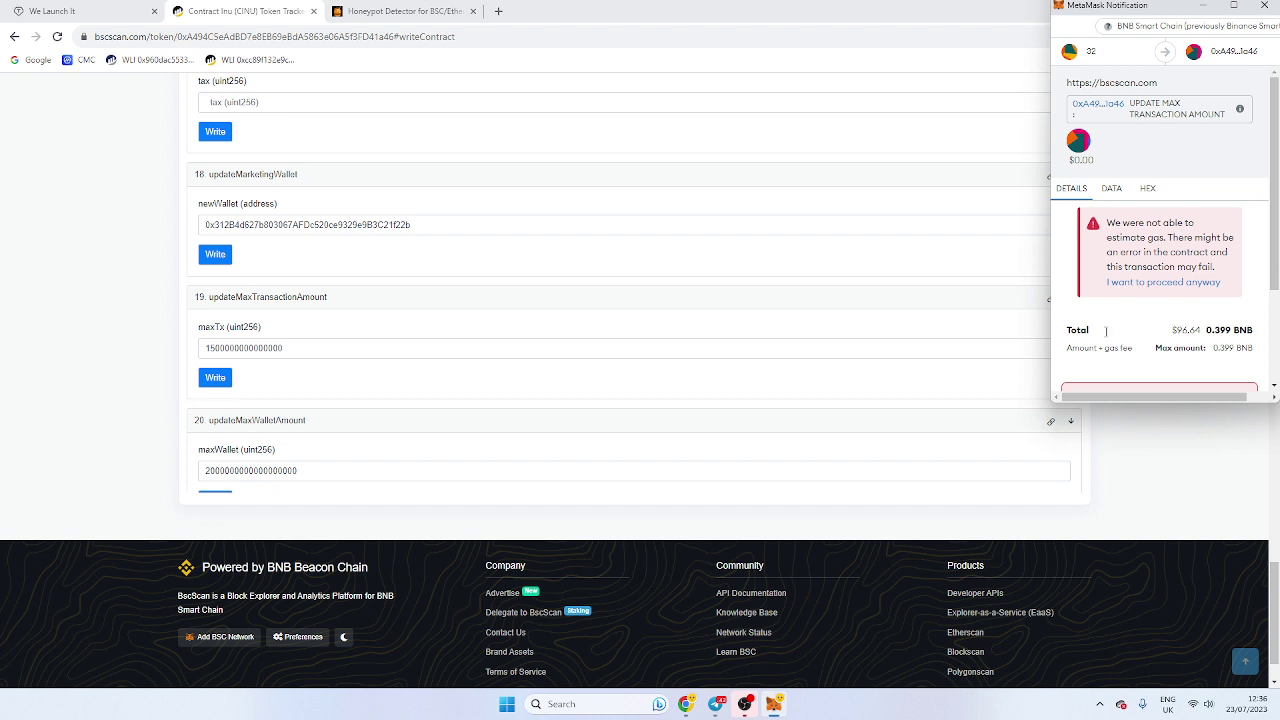
{"action": "scroll", "coordinate": [1105, 331], "scroll_direction": "down", "scroll_amount": 2}
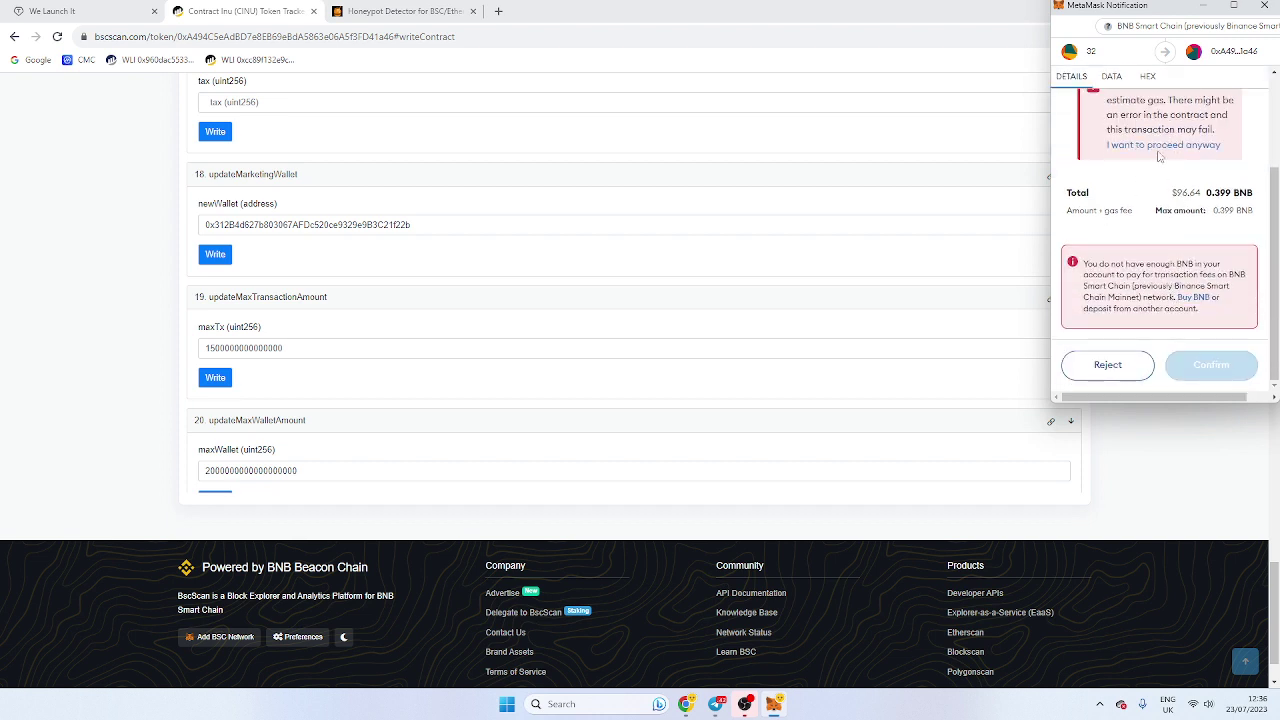
{"action": "left_click", "coordinate": [1107, 366]}
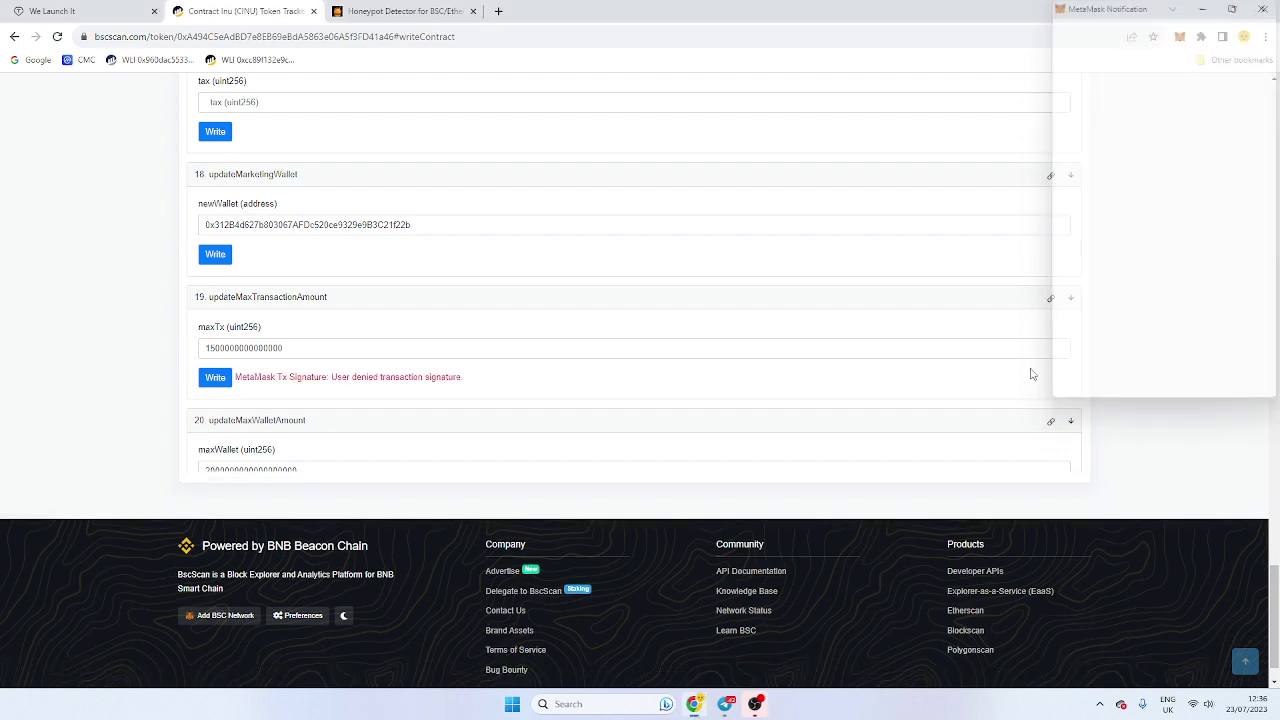
{"action": "scroll", "coordinate": [388, 404], "scroll_direction": "up", "scroll_amount": 3}
Step: Append 000 to the updateLpSellTax tax value, write it, and reject the MetaMask transaction
{"action": "scroll", "coordinate": [388, 404], "scroll_direction": "up", "scroll_amount": 10}
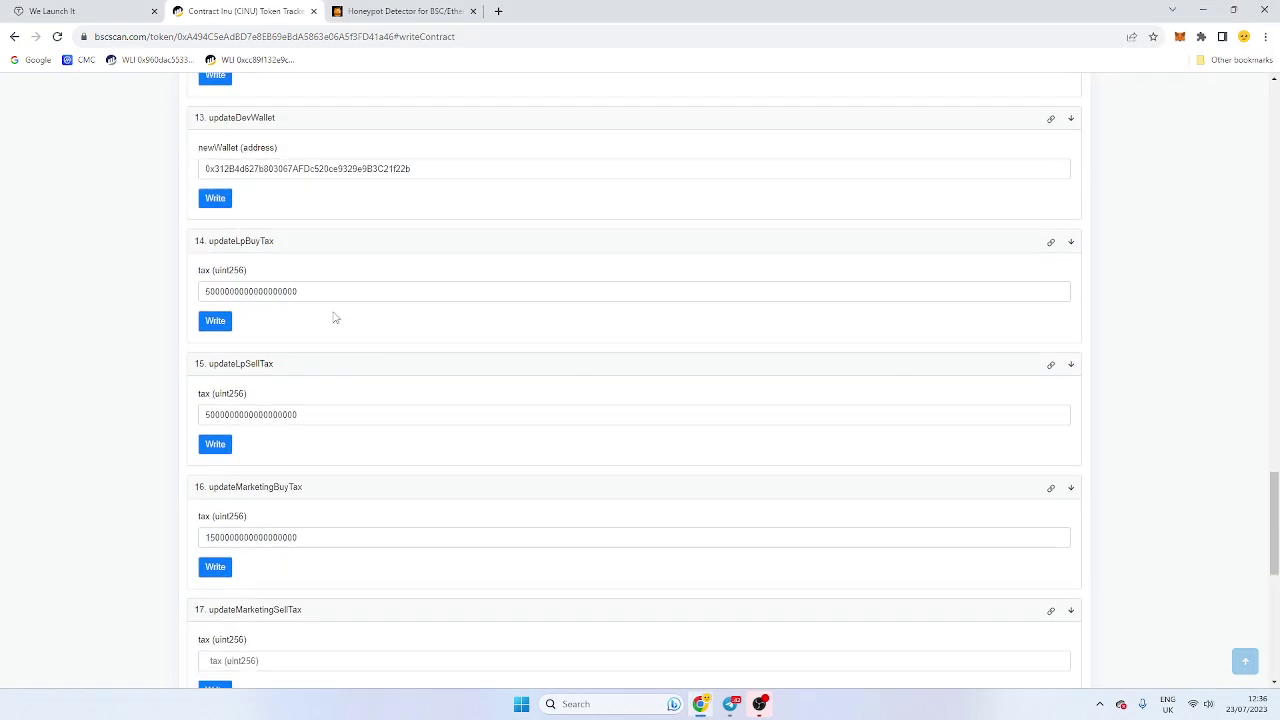
{"action": "scroll", "coordinate": [365, 352], "scroll_direction": "up", "scroll_amount": 2}
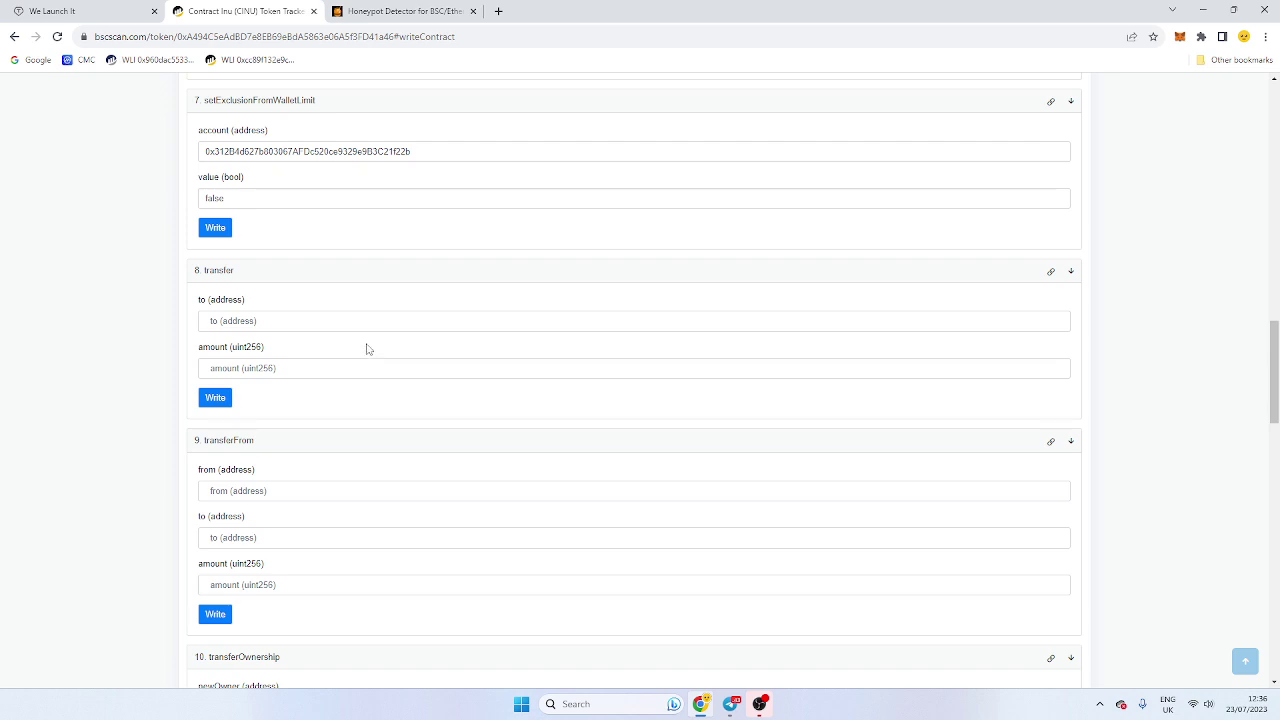
{"action": "scroll", "coordinate": [370, 350], "scroll_direction": "up", "scroll_amount": 5}
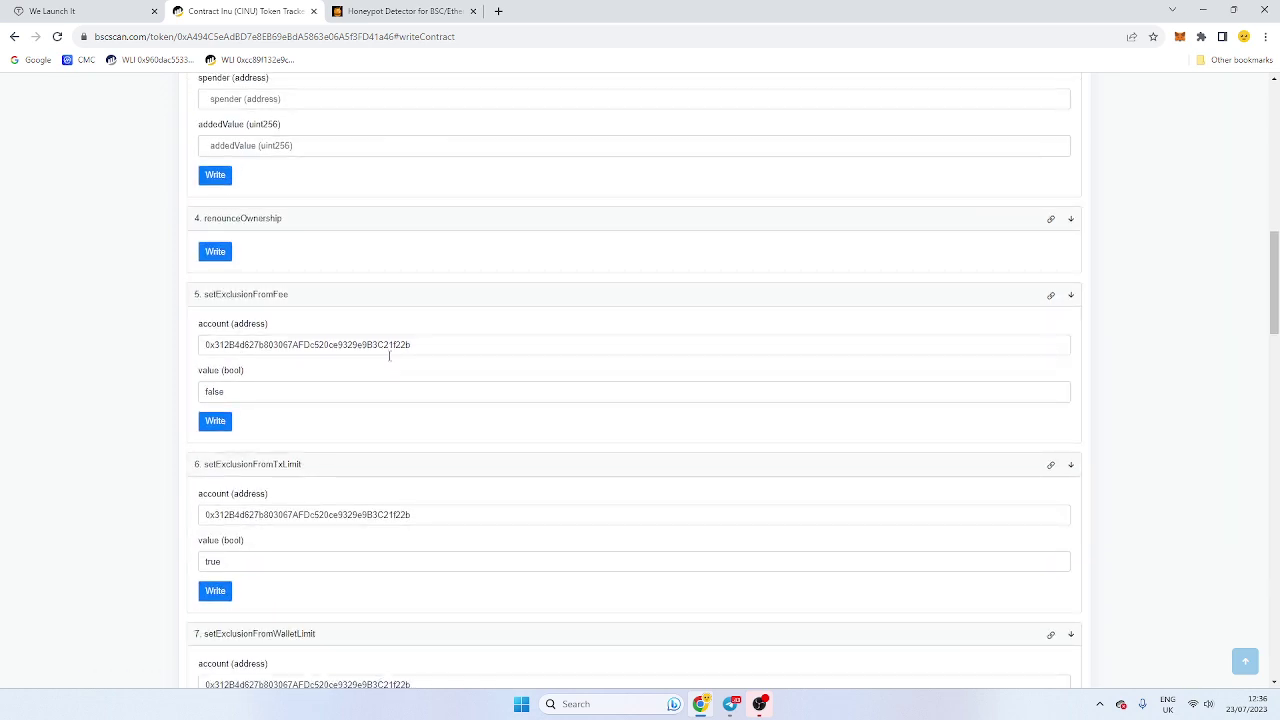
{"action": "scroll", "coordinate": [397, 380], "scroll_direction": "down", "scroll_amount": 9}
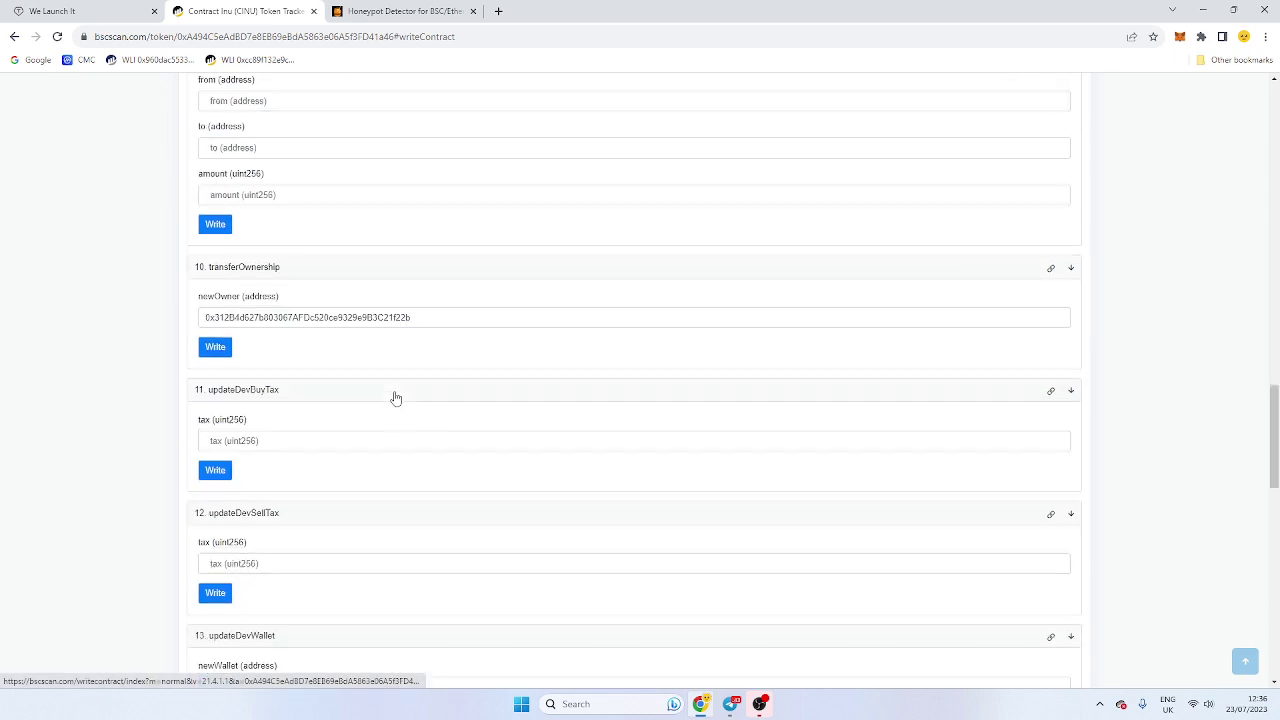
{"action": "scroll", "coordinate": [396, 398], "scroll_direction": "down", "scroll_amount": 5}
{"action": "left_click", "coordinate": [333, 455]}
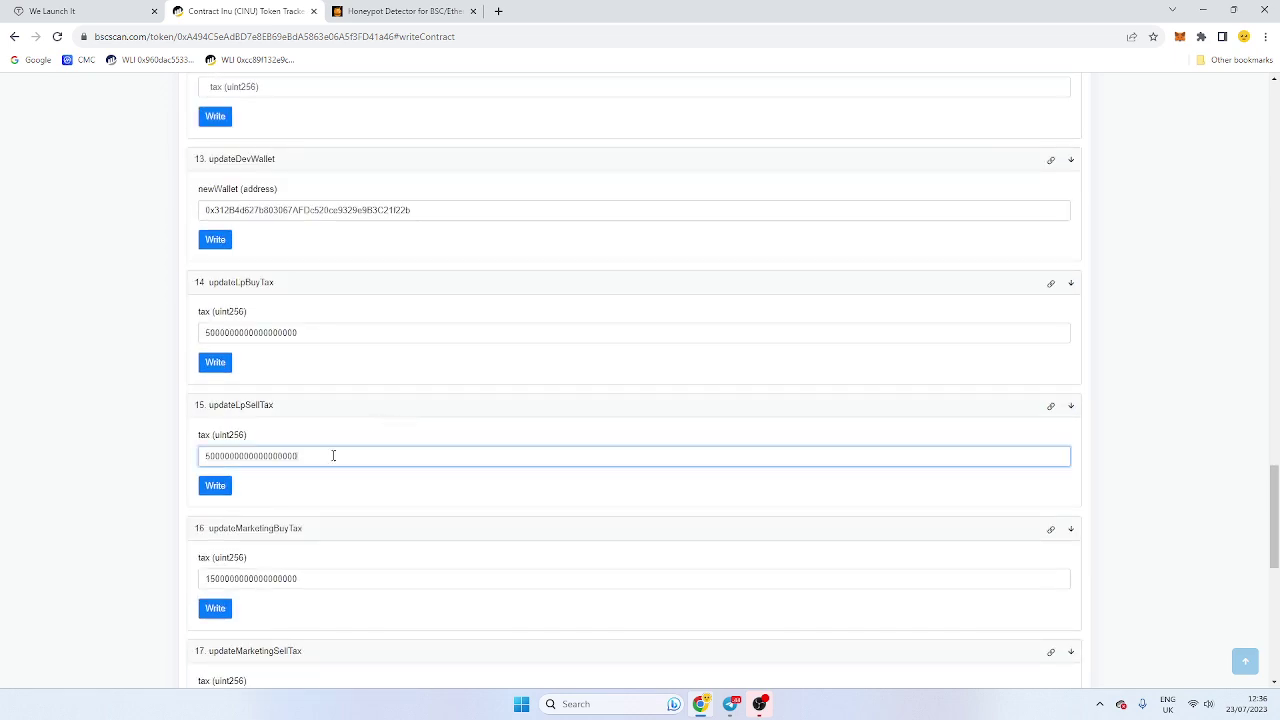
{"action": "type", "text": "000"}
{"action": "left_click", "coordinate": [215, 485]}
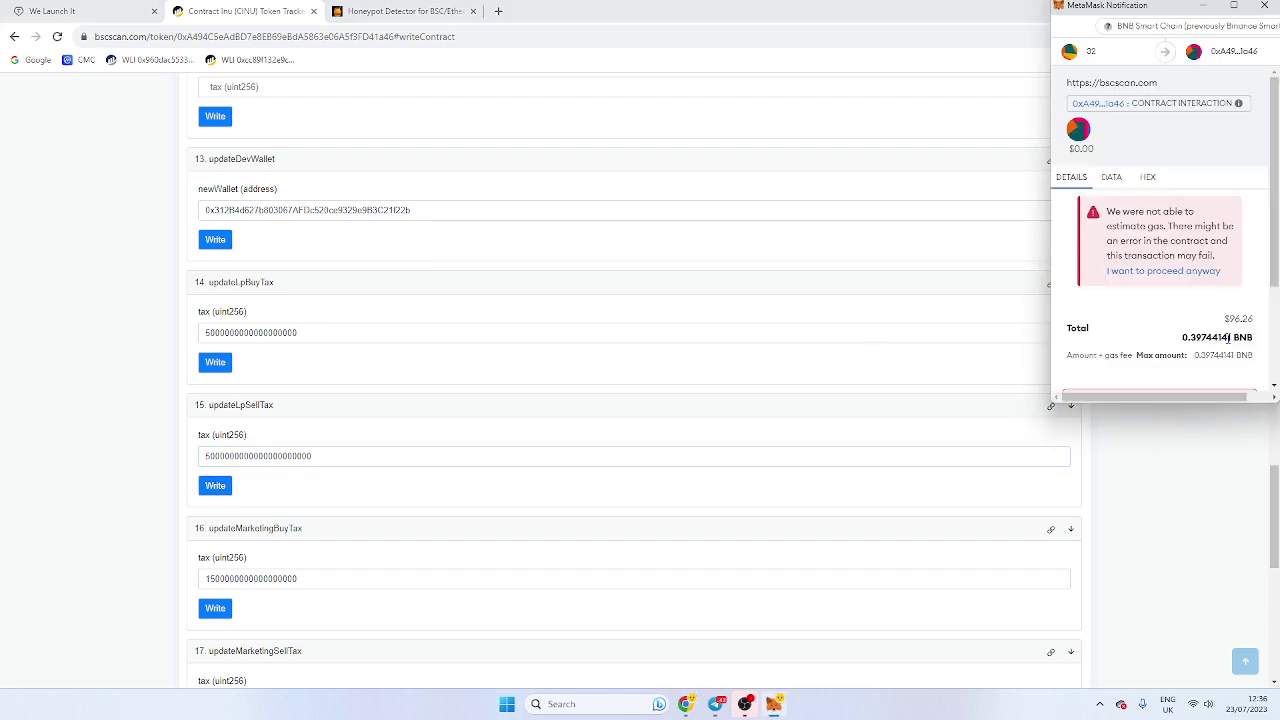
{"action": "scroll", "coordinate": [1190, 368], "scroll_direction": "down", "scroll_amount": 1}
{"action": "left_click", "coordinate": [1128, 368]}
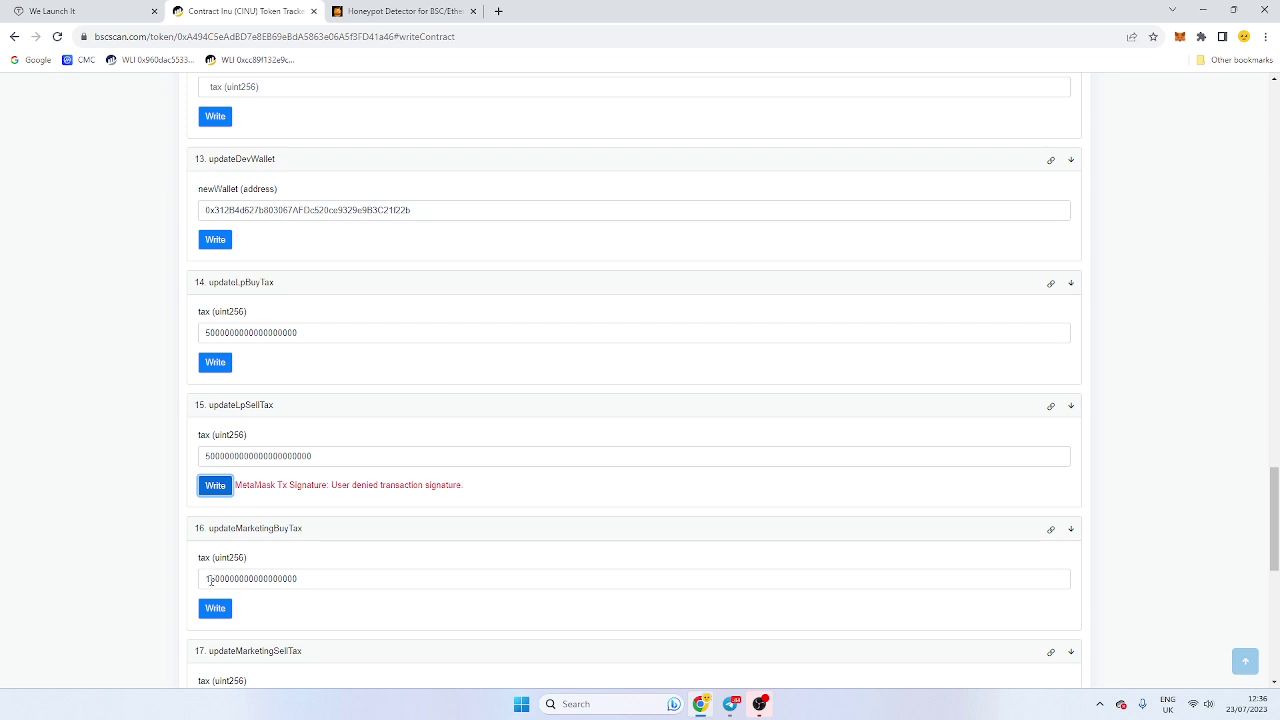
{"action": "left_click", "coordinate": [331, 585]}
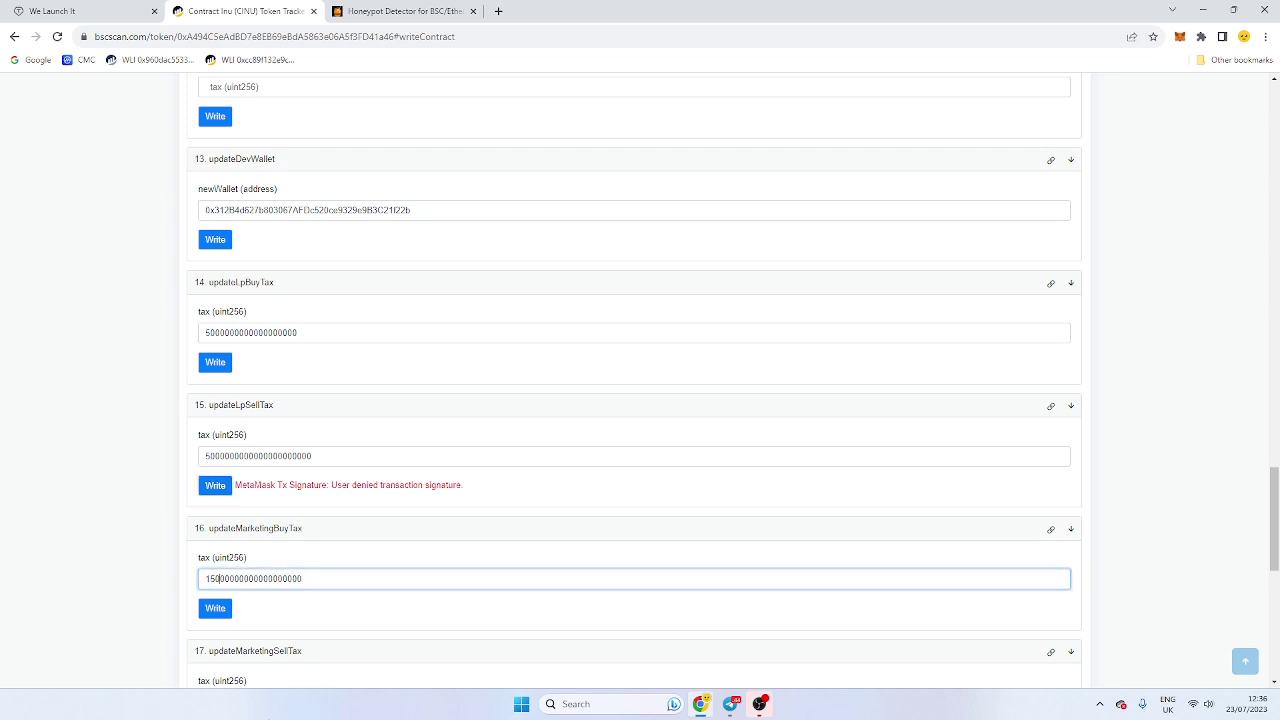
Step: Write the enlarged updateMarketingBuyTax value and reject the transaction in MetaMask
{"action": "left_click", "coordinate": [215, 608]}
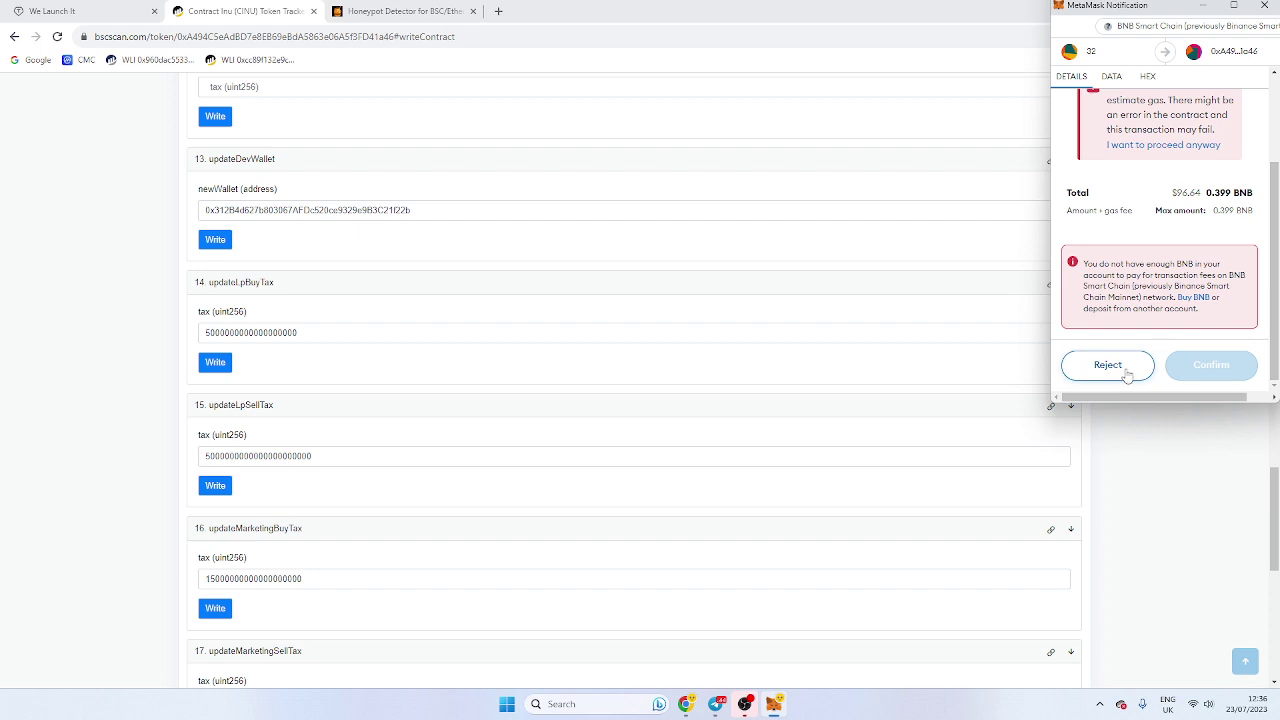
{"action": "left_click", "coordinate": [1108, 365]}
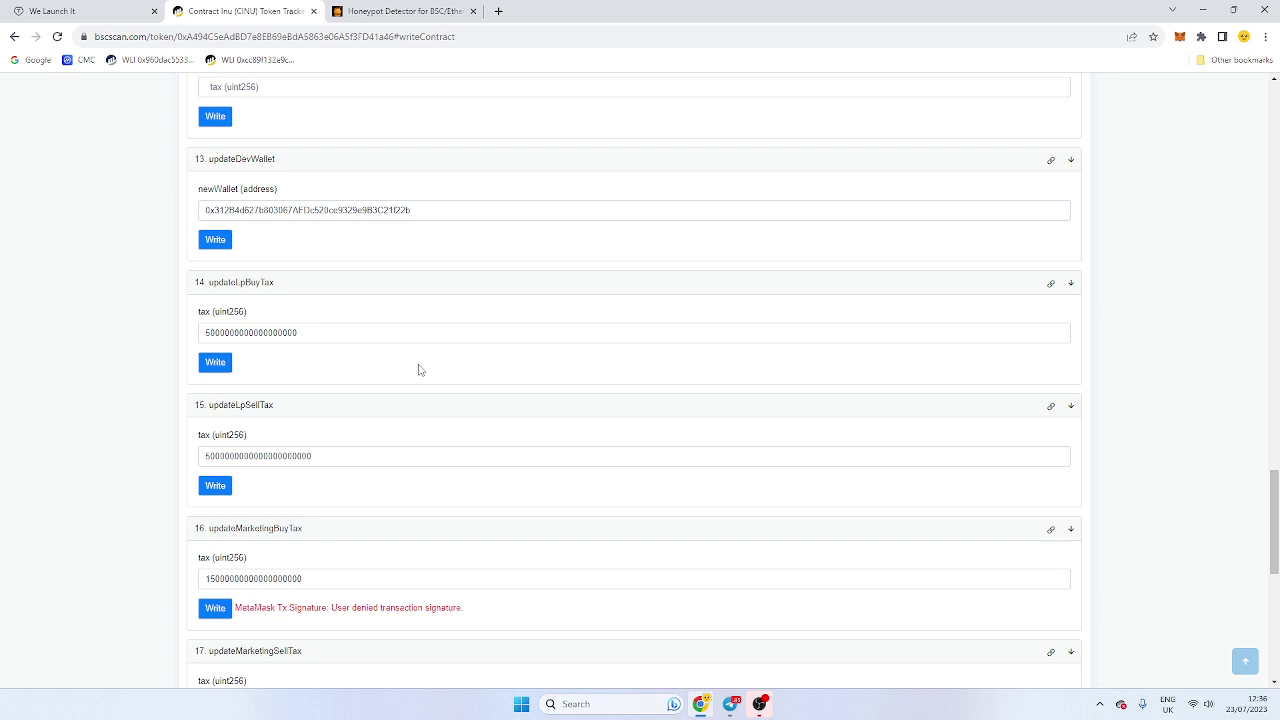
{"action": "scroll", "coordinate": [429, 406], "scroll_direction": "up", "scroll_amount": 7}
{"action": "scroll", "coordinate": [431, 409], "scroll_direction": "up", "scroll_amount": 12}
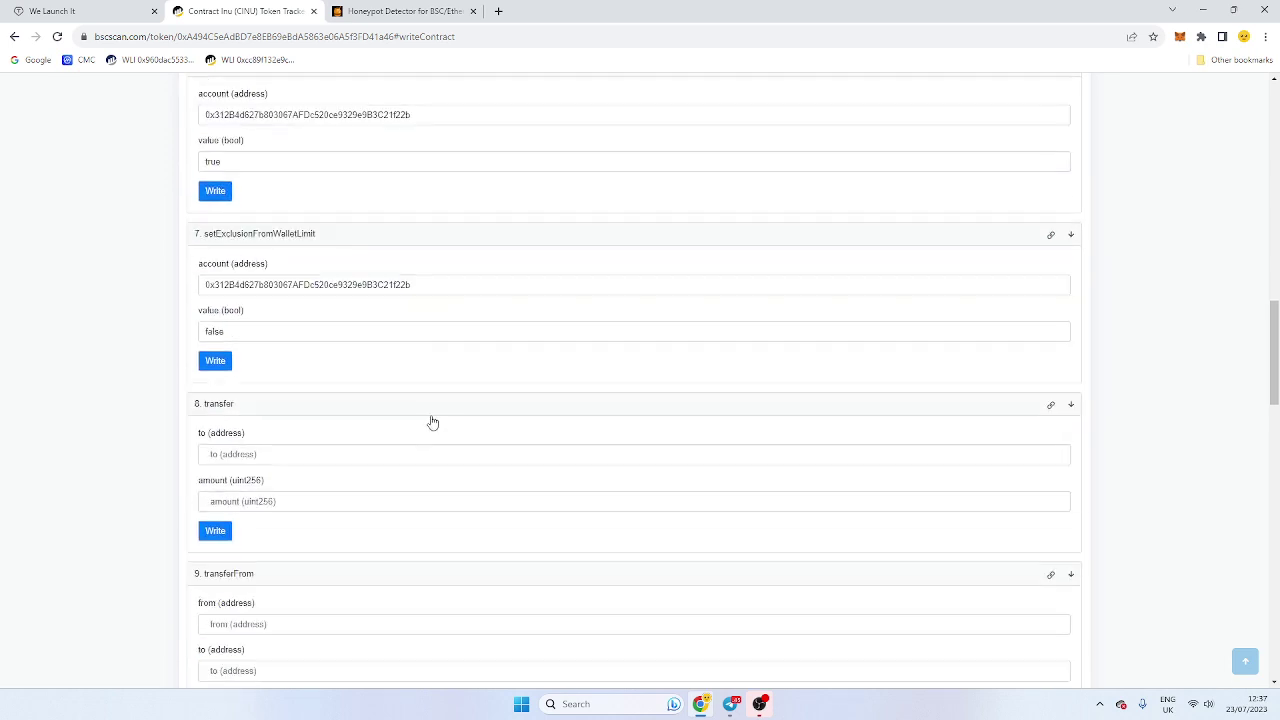
{"action": "scroll", "coordinate": [442, 455], "scroll_direction": "up", "scroll_amount": 4}
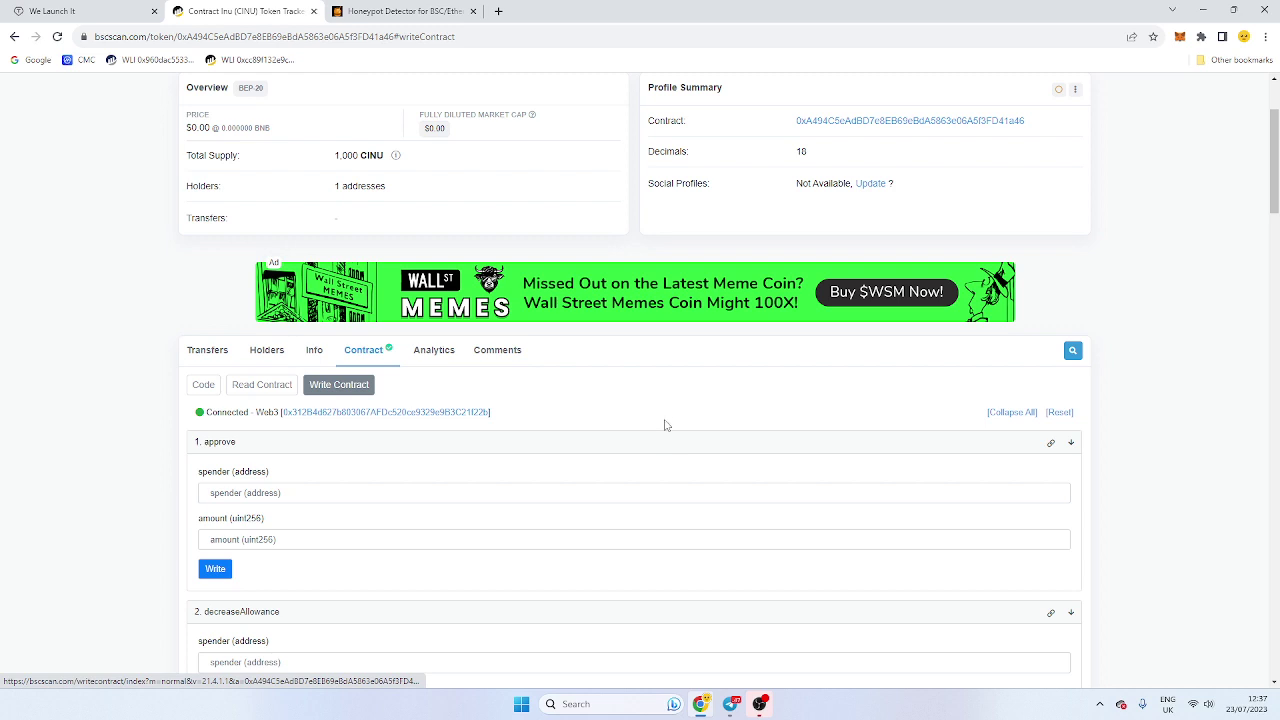
{"action": "scroll", "coordinate": [667, 426], "scroll_direction": "down", "scroll_amount": 1}
{"action": "scroll", "coordinate": [667, 426], "scroll_direction": "down", "scroll_amount": 1}
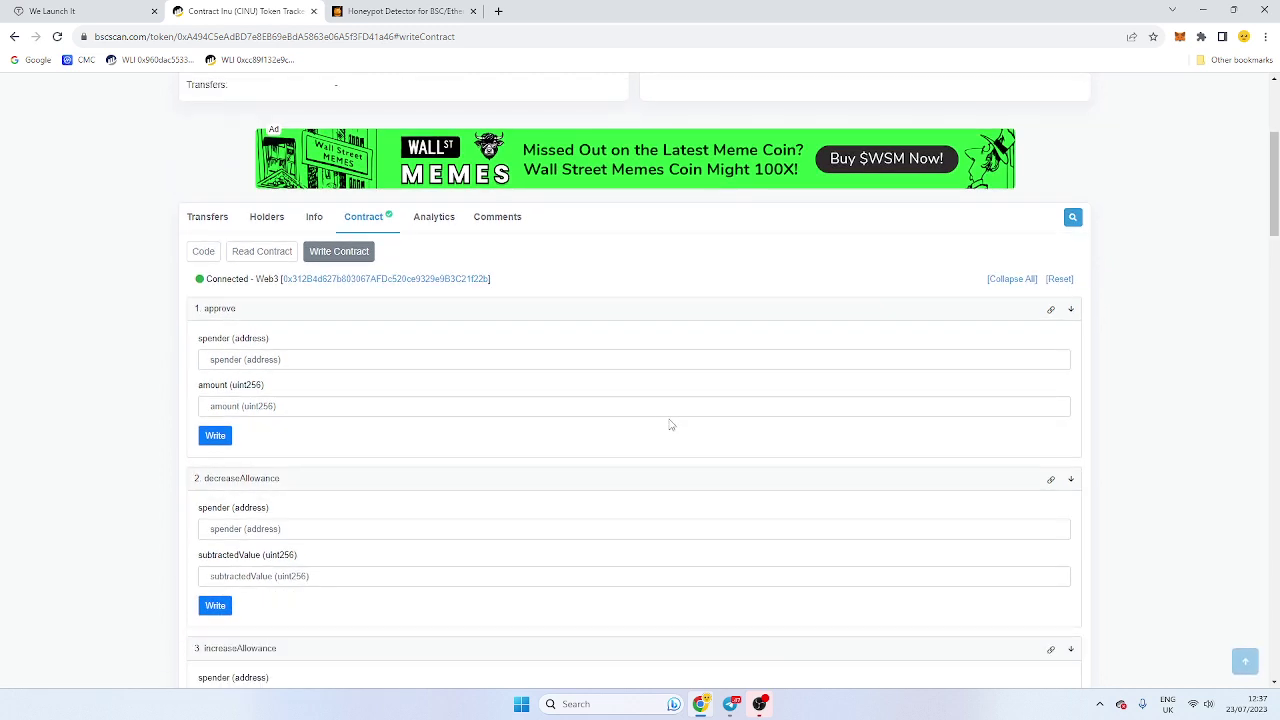